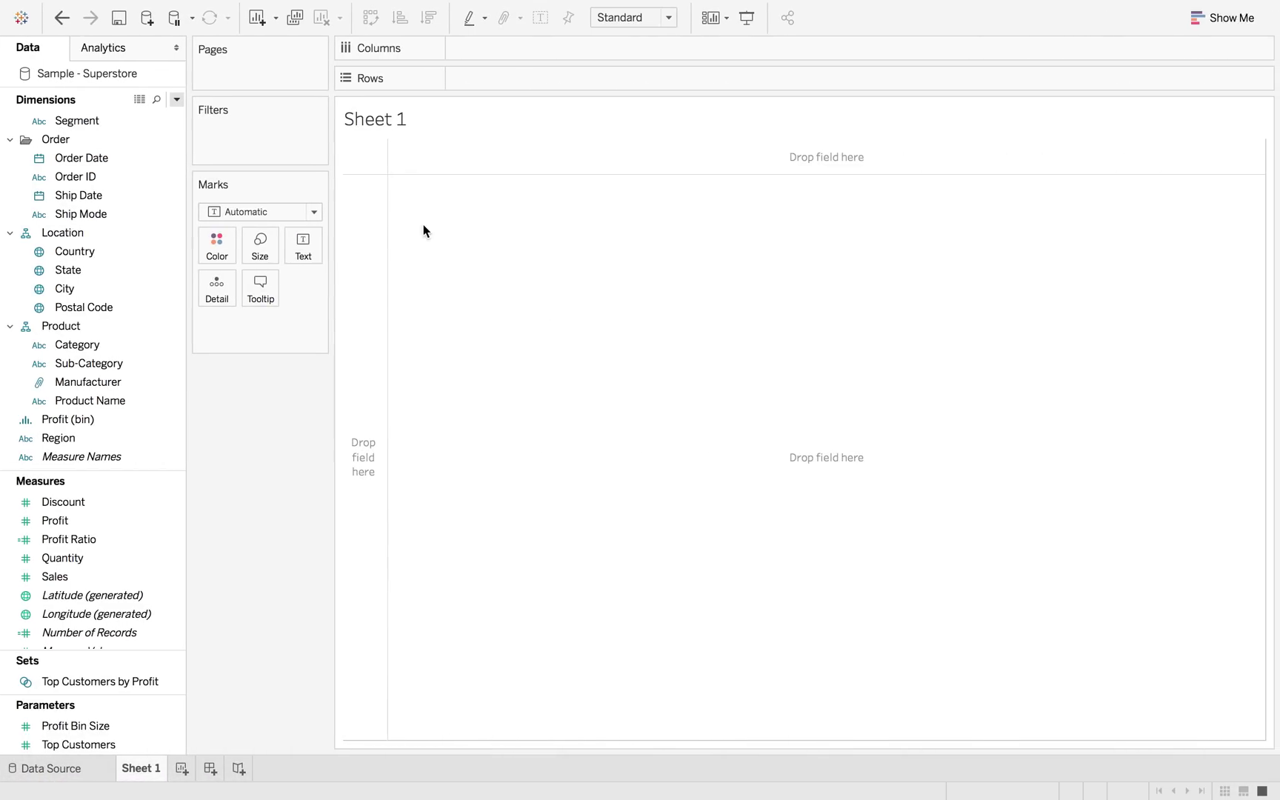
# Step: Build a Sales line chart with continuous MONTH(Order Date) on Columns and SUM(Sales) on Rows
pyautogui.click(136, 158)
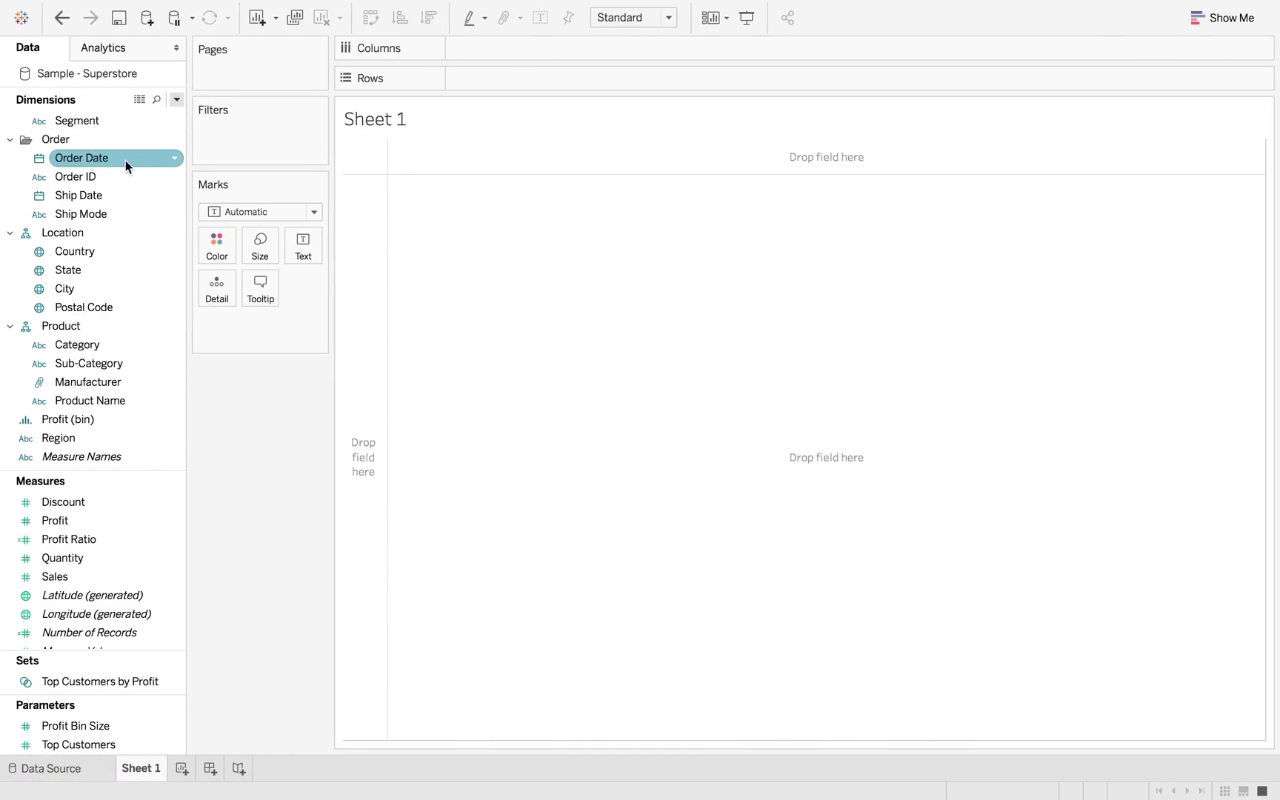
pyautogui.moveTo(125, 160); pyautogui.dragTo(485, 46)
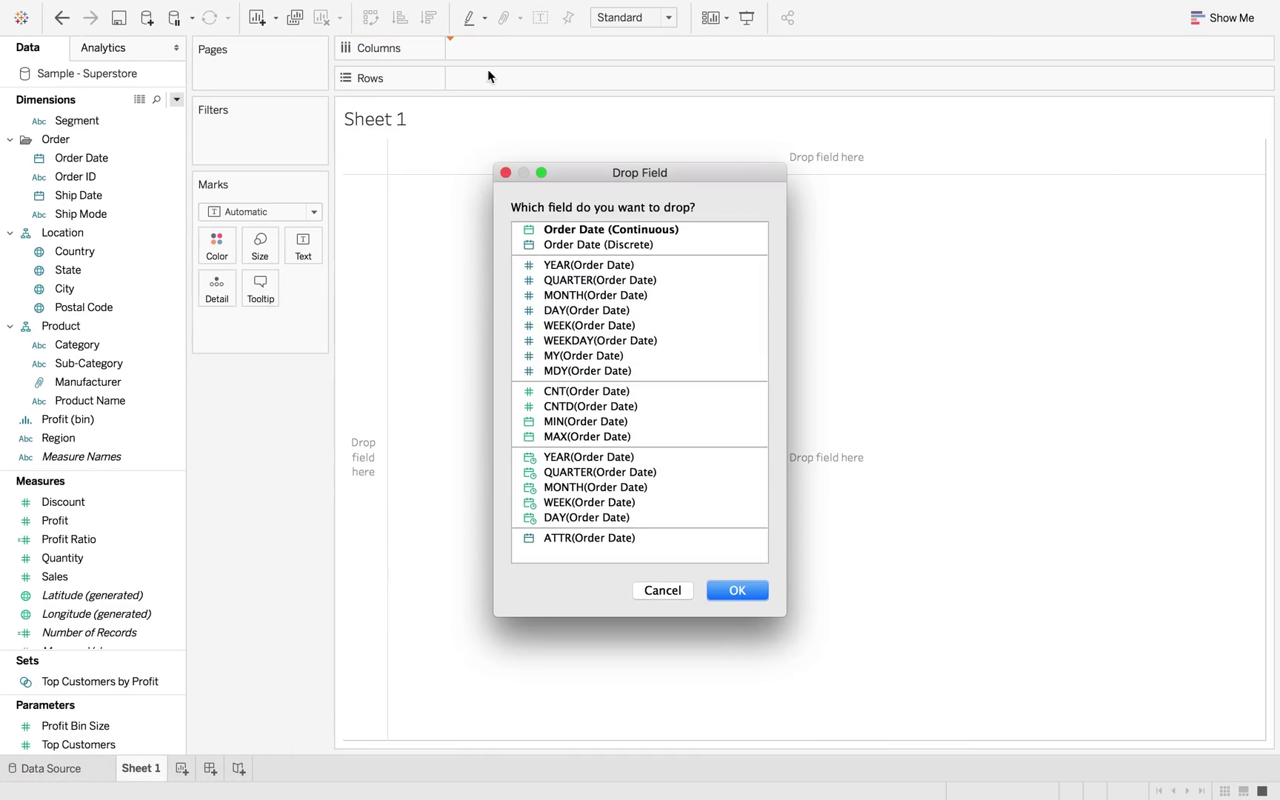
pyautogui.click(582, 487)
pyautogui.click(719, 589)
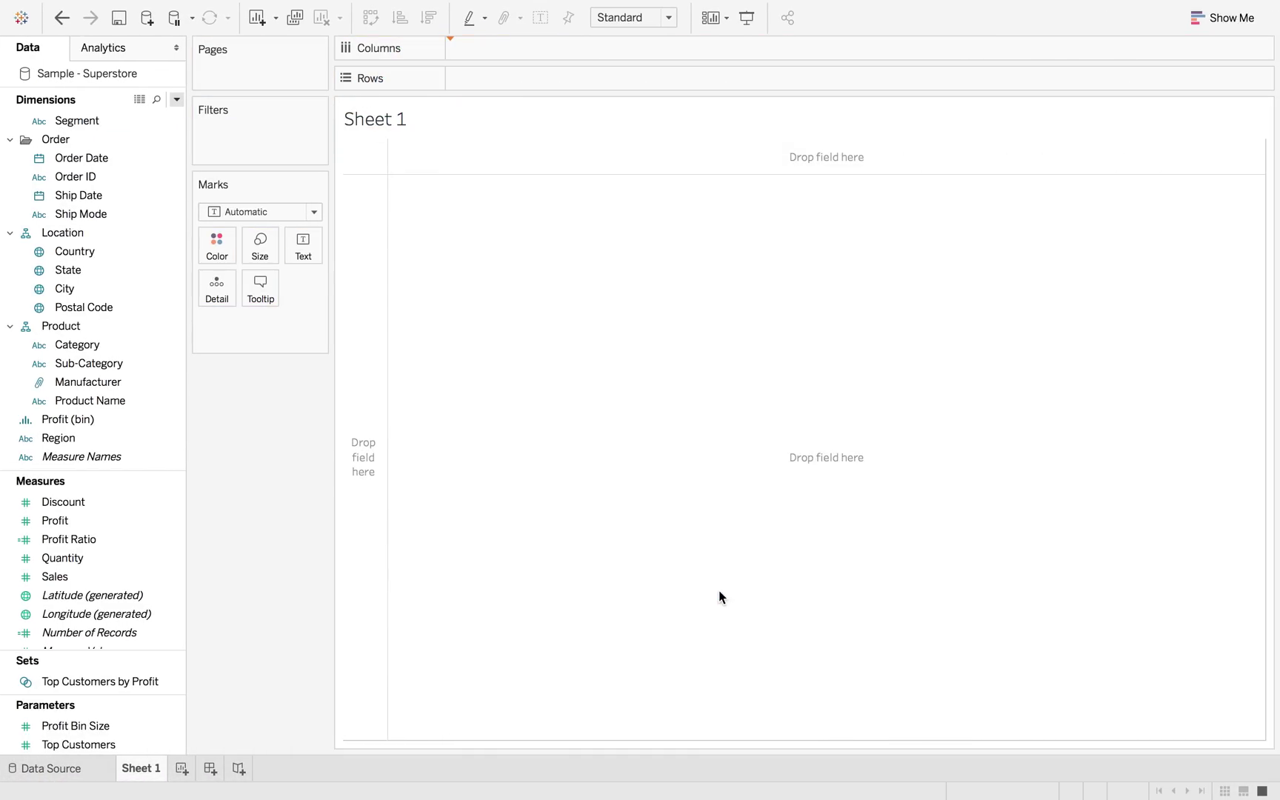
pyautogui.moveTo(86, 577)
pyautogui.mouseDown()
pyautogui.moveTo(420, 226)
pyautogui.moveTo(520, 81)
pyautogui.mouseUp()
# Step: Duplicate Sheet 1 as Sheet 1 (2) and replace Sales with Profit on Rows
pyautogui.rightClick(156, 771)
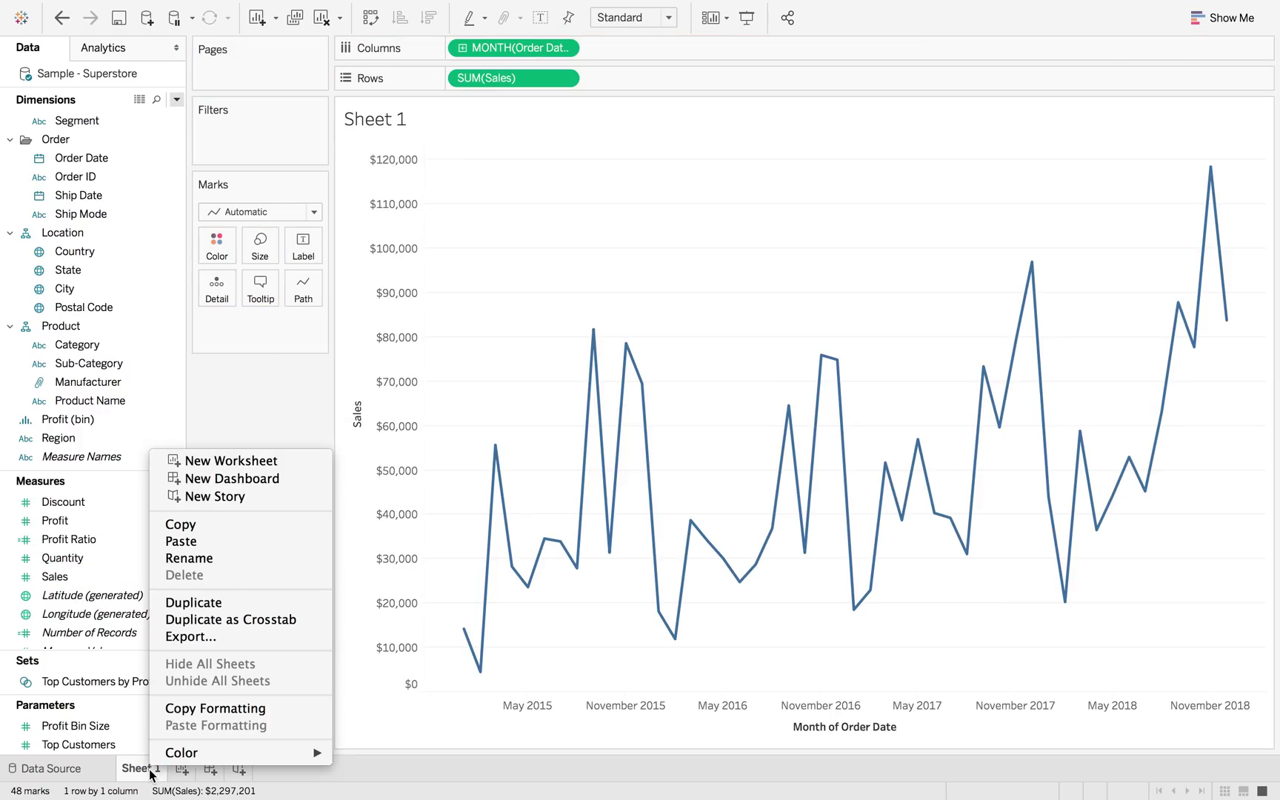
pyautogui.click(215, 603)
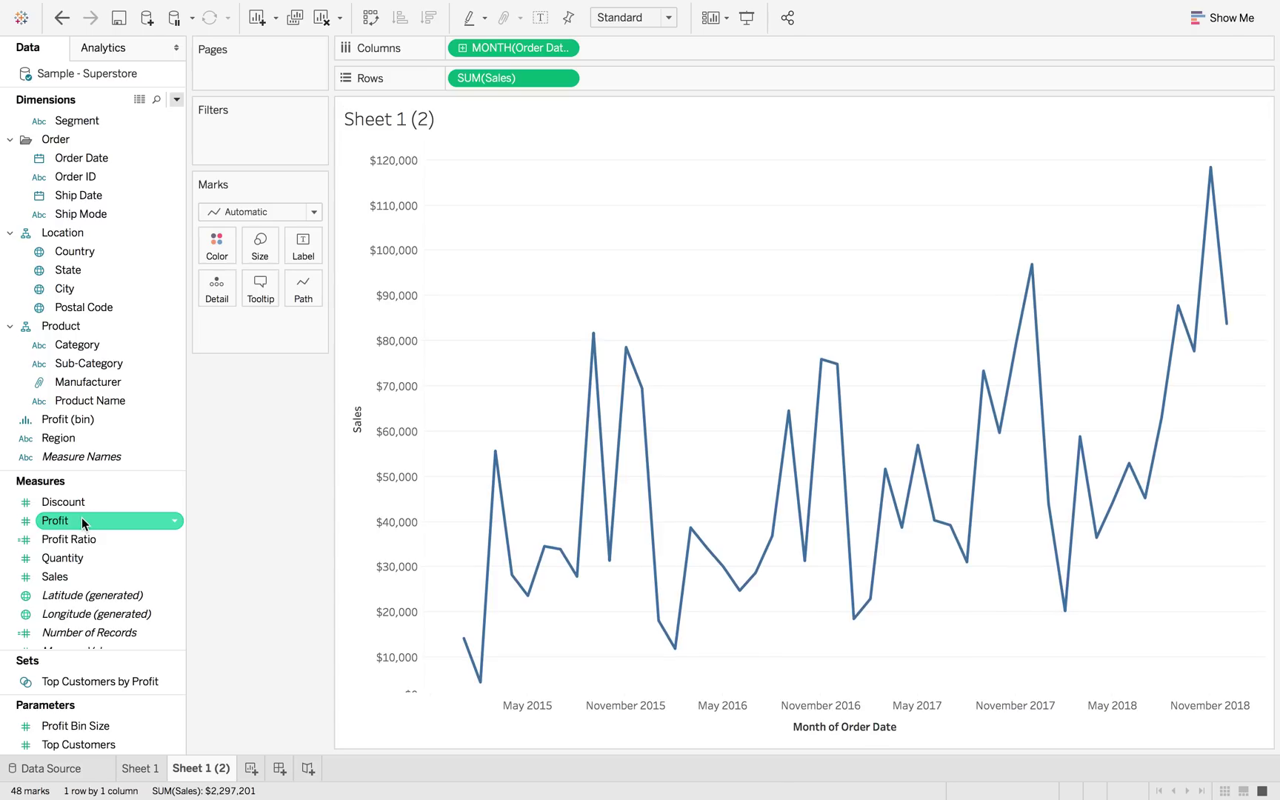
pyautogui.moveTo(81, 517); pyautogui.dragTo(527, 77)
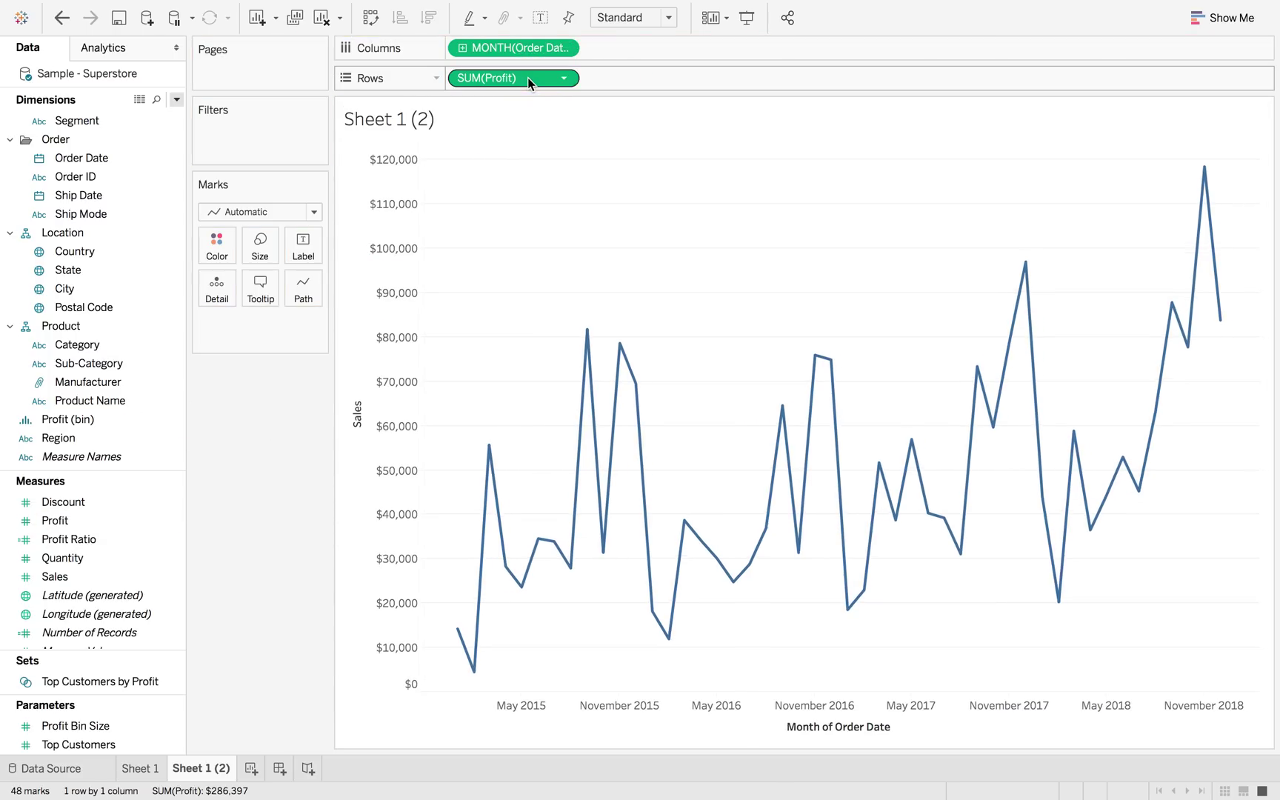
pyautogui.moveTo(997, 238)
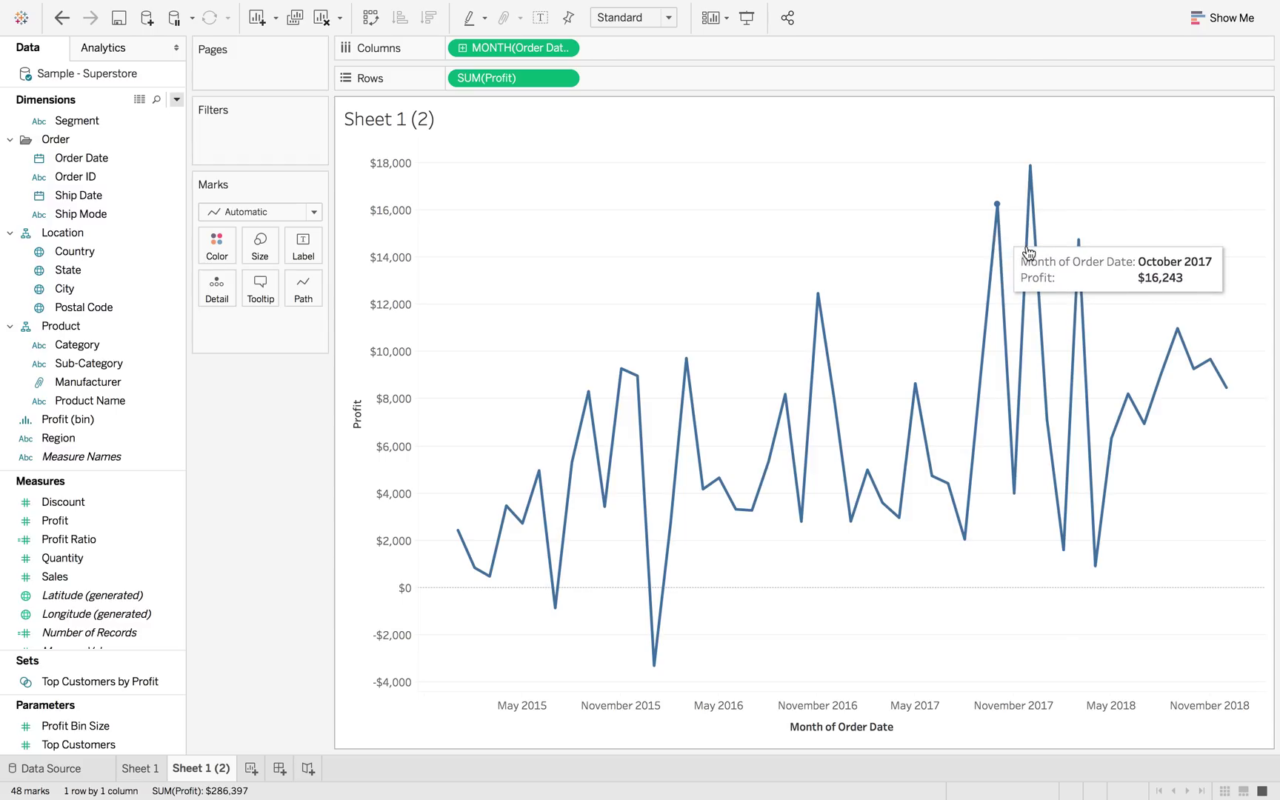
pyautogui.moveTo(1227, 389)
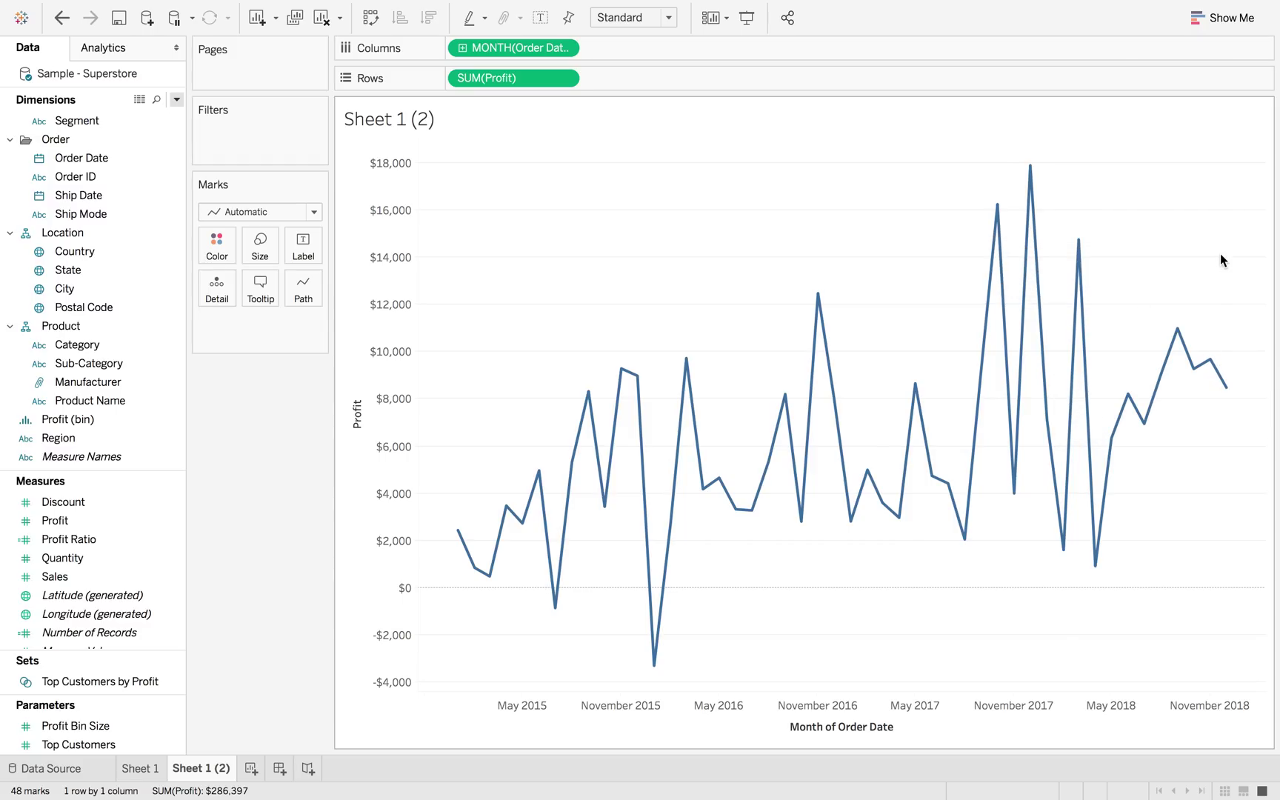
# Step: On a new sheet, show yearly Sales totals as text with YEAR(Order Date) across Columns
pyautogui.click(252, 770)
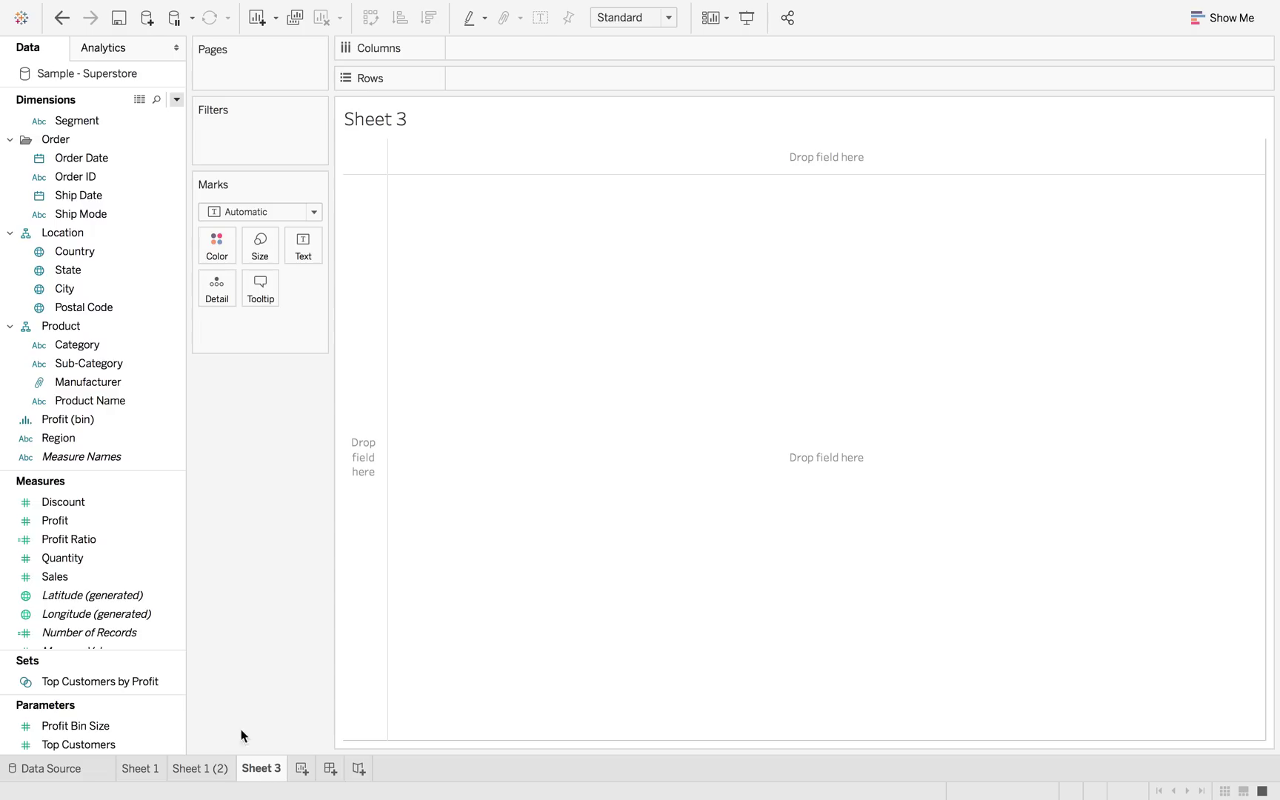
pyautogui.moveTo(109, 157); pyautogui.dragTo(479, 50)
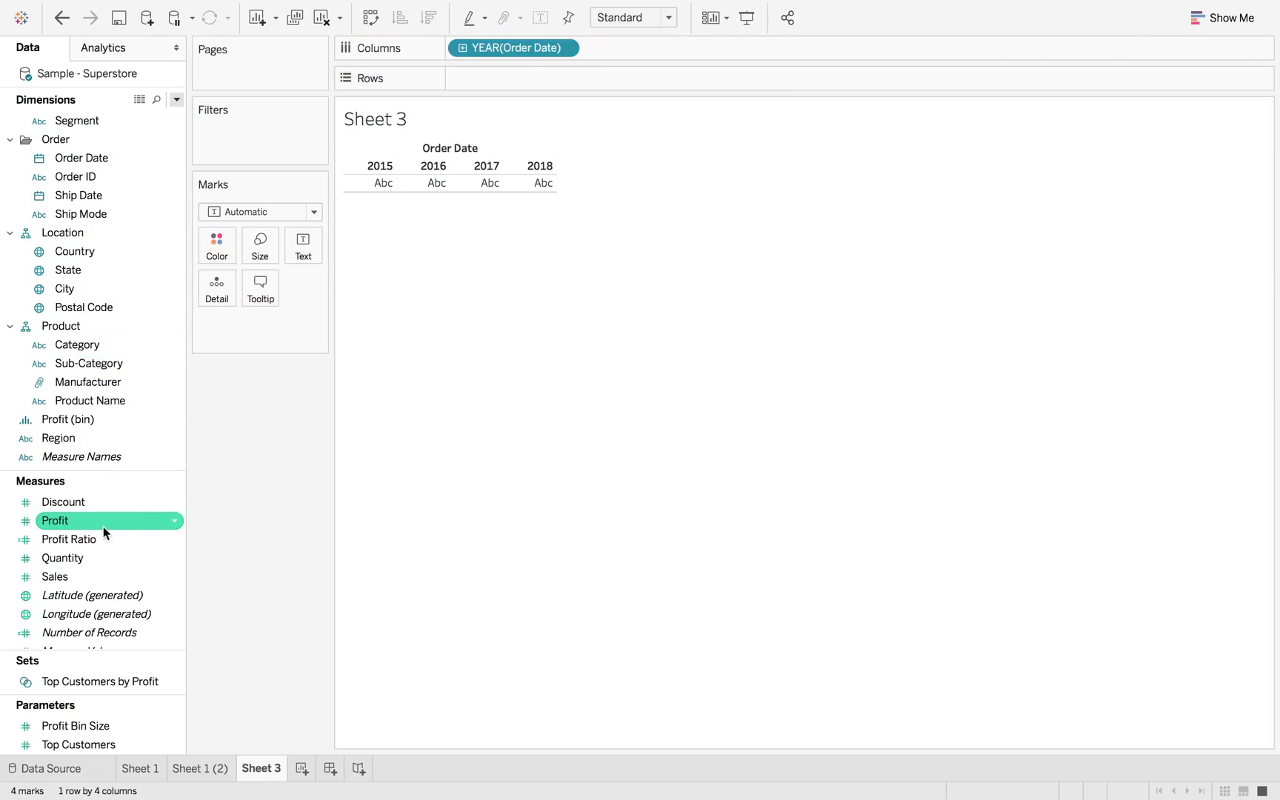
pyautogui.moveTo(94, 576); pyautogui.dragTo(307, 248)
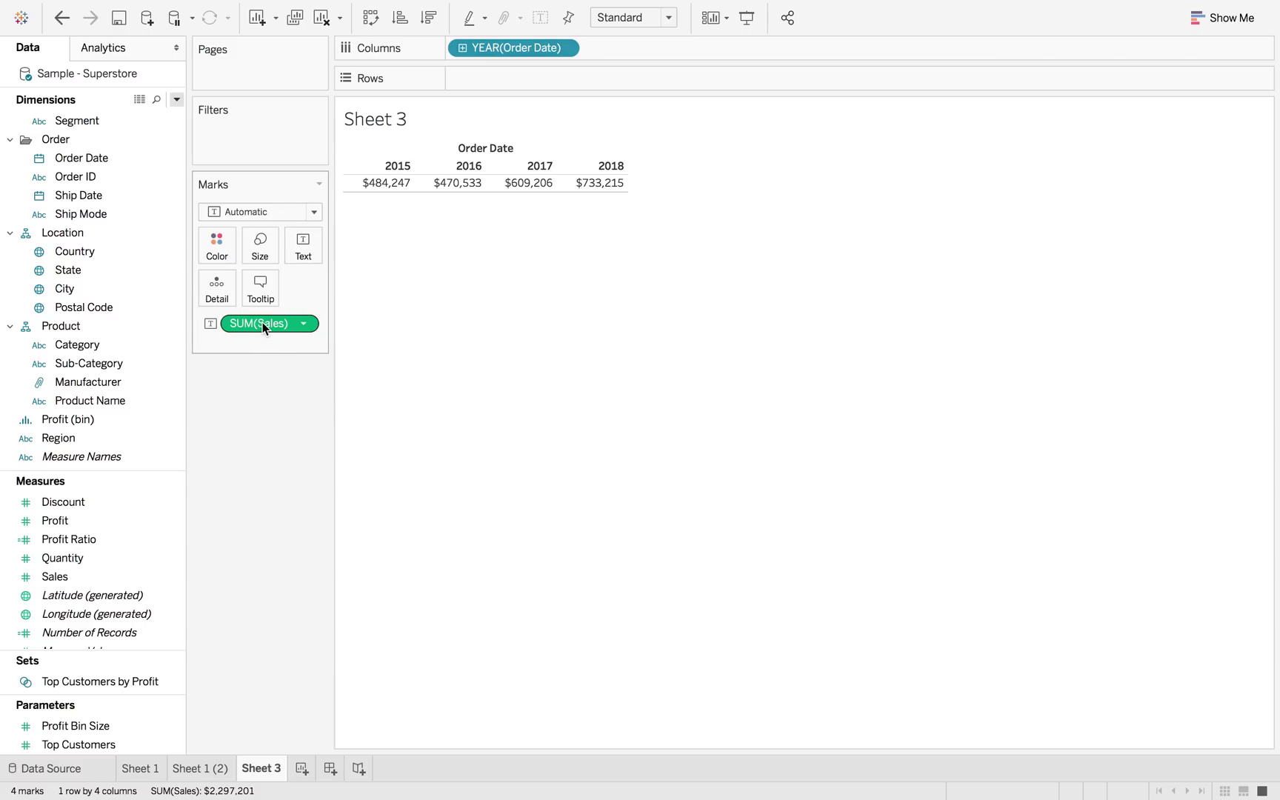
# Step: Add a second Sales as Percent Difference computed along Order Date, shown as text
pyautogui.moveTo(262, 322); pyautogui.dragTo(304, 249)
pyautogui.moveTo(273, 326); pyautogui.dragTo(218, 289)
pyautogui.click(308, 323)
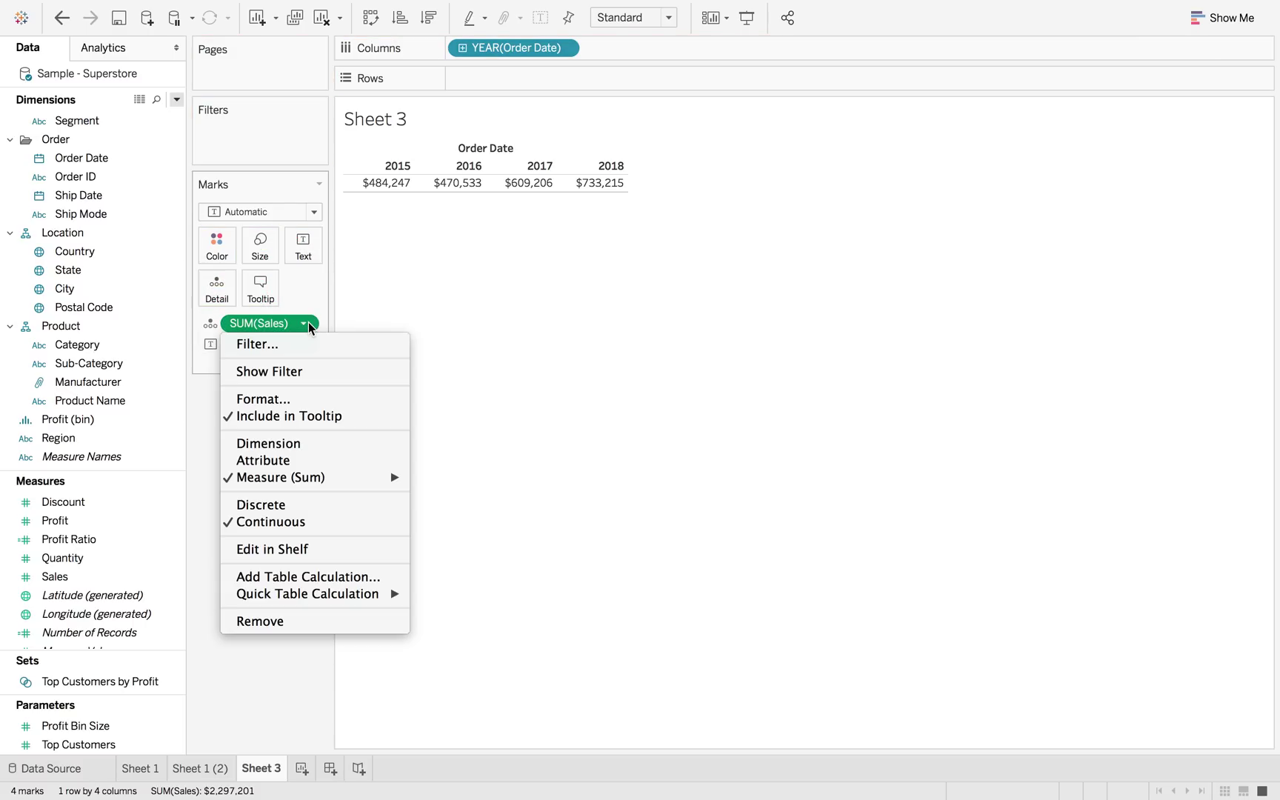
pyautogui.moveTo(333, 594)
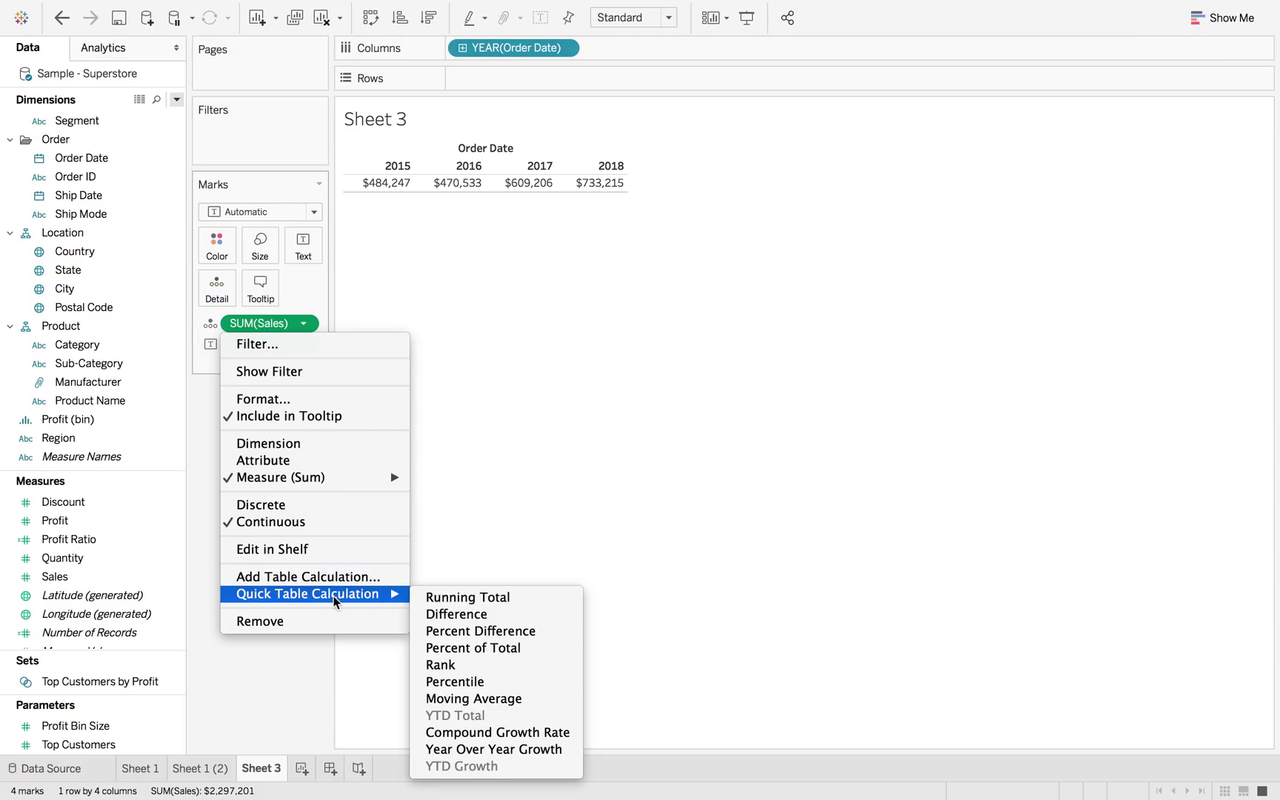
pyautogui.click(514, 630)
pyautogui.click(303, 324)
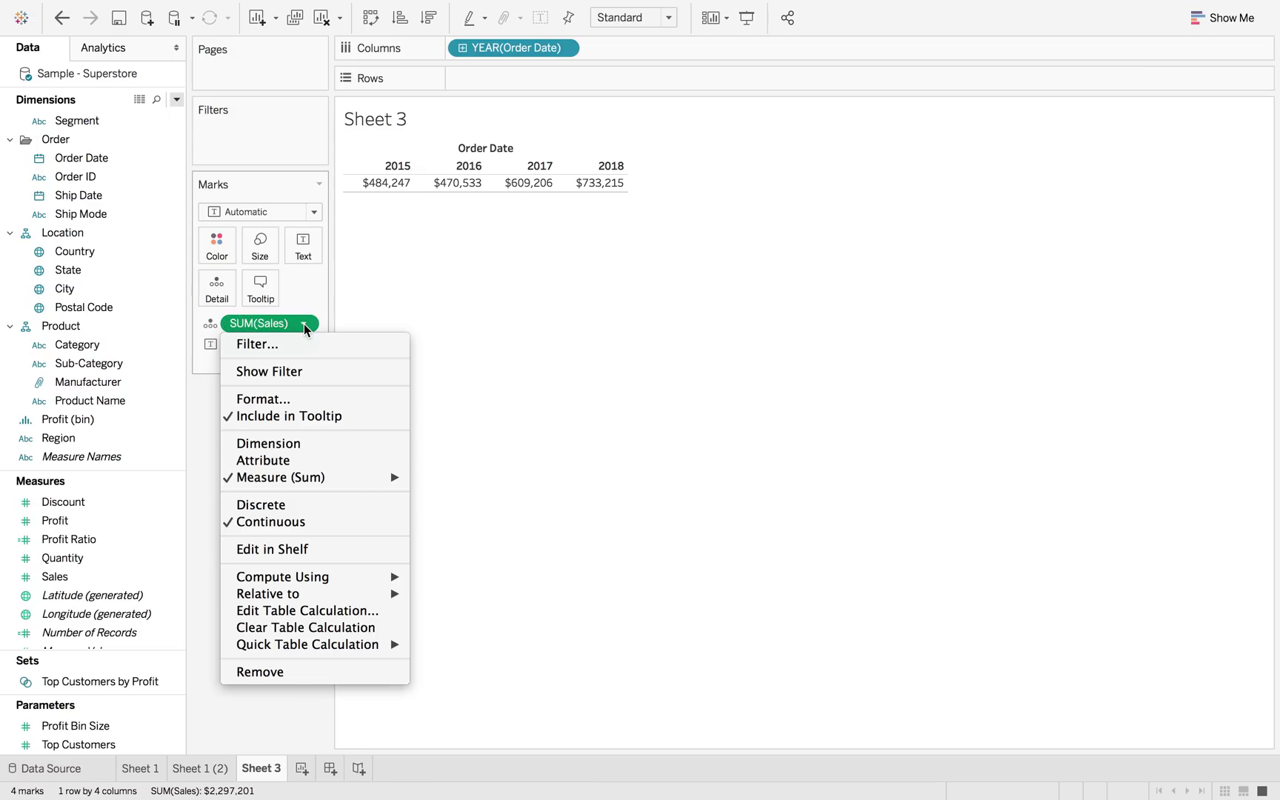
pyautogui.moveTo(346, 577)
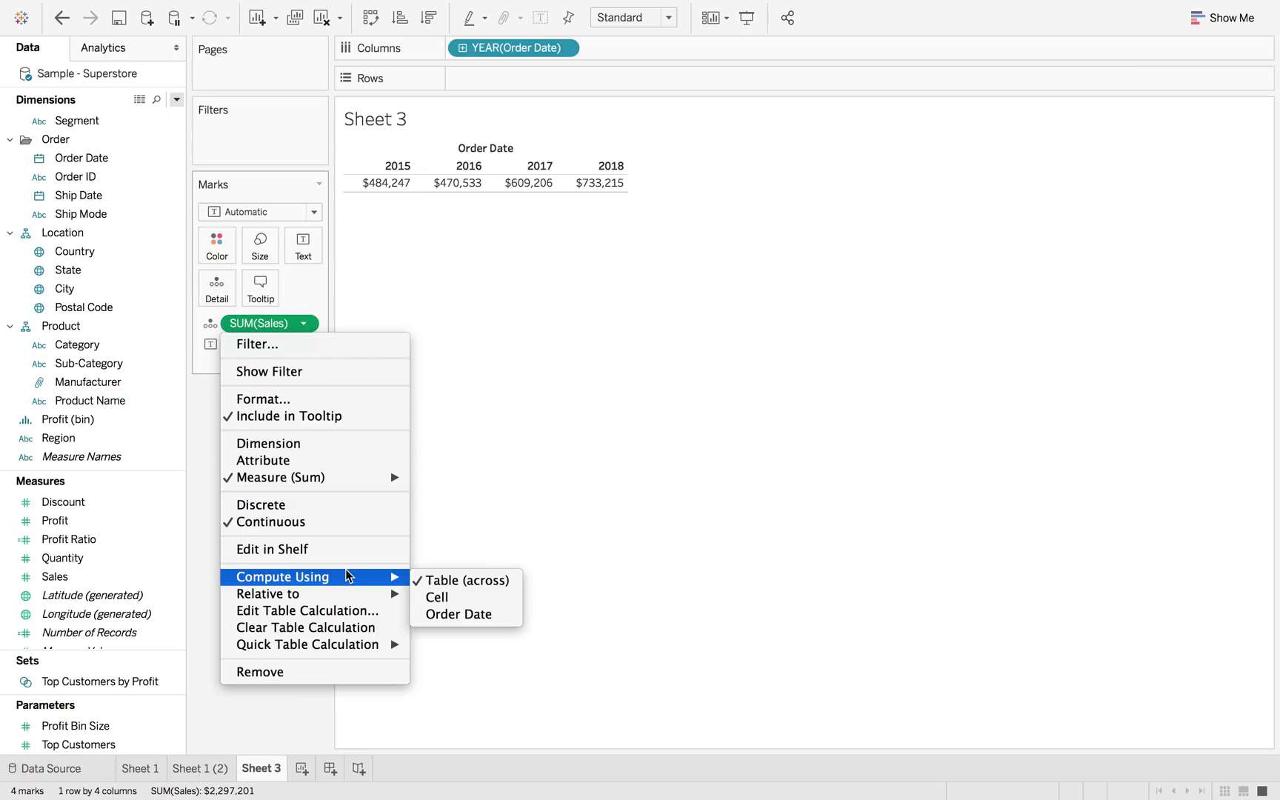
pyautogui.click(463, 616)
pyautogui.moveTo(263, 324); pyautogui.dragTo(303, 251)
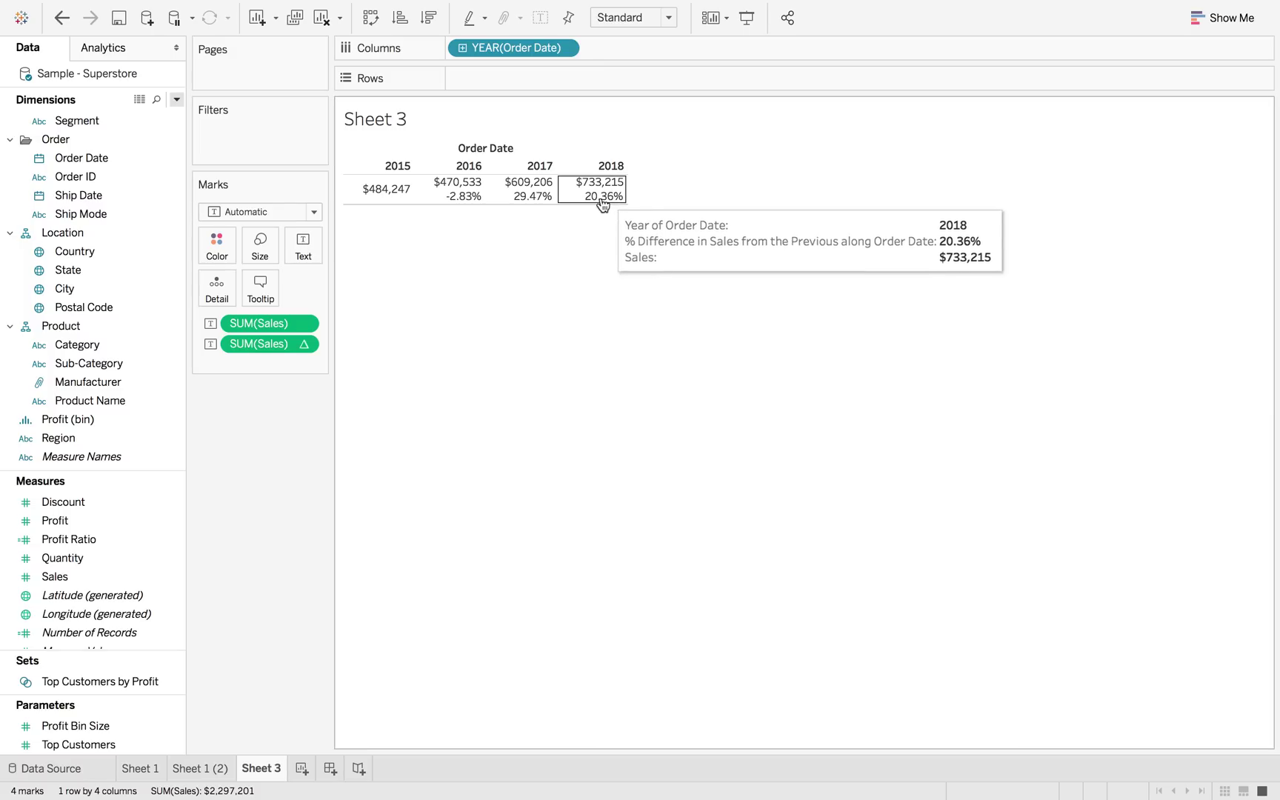
# Step: Save the percent-difference pill as a new measure named '% of Sales'
pyautogui.moveTo(479, 208)
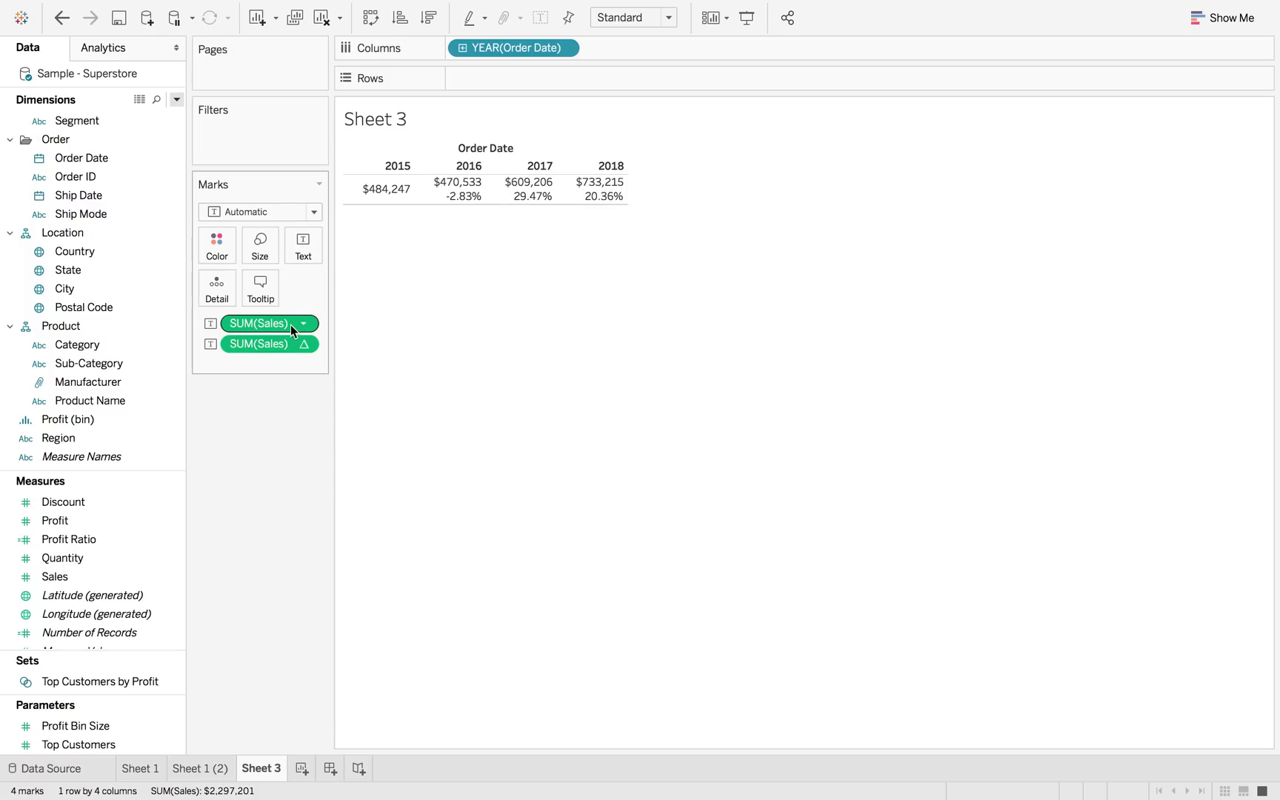
pyautogui.moveTo(278, 331); pyautogui.dragTo(72, 554)
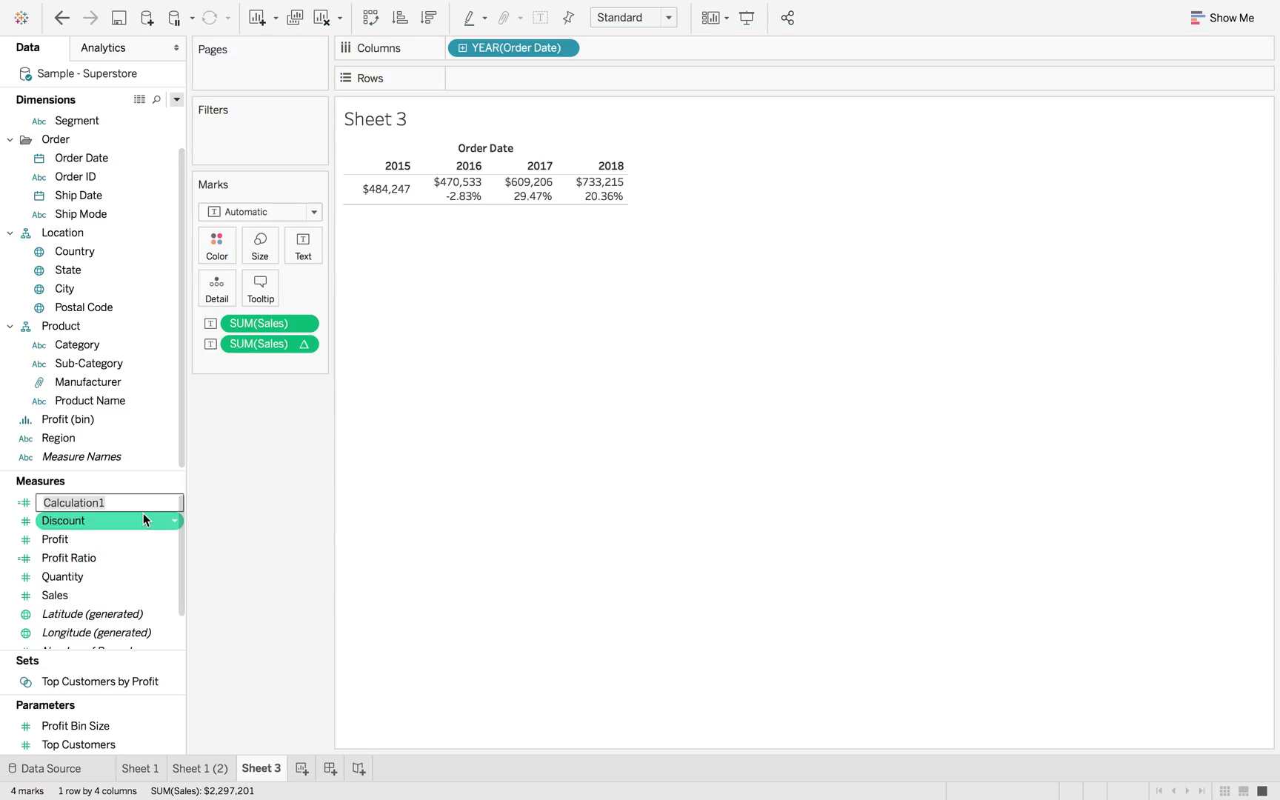
pyautogui.write('% of Sales')
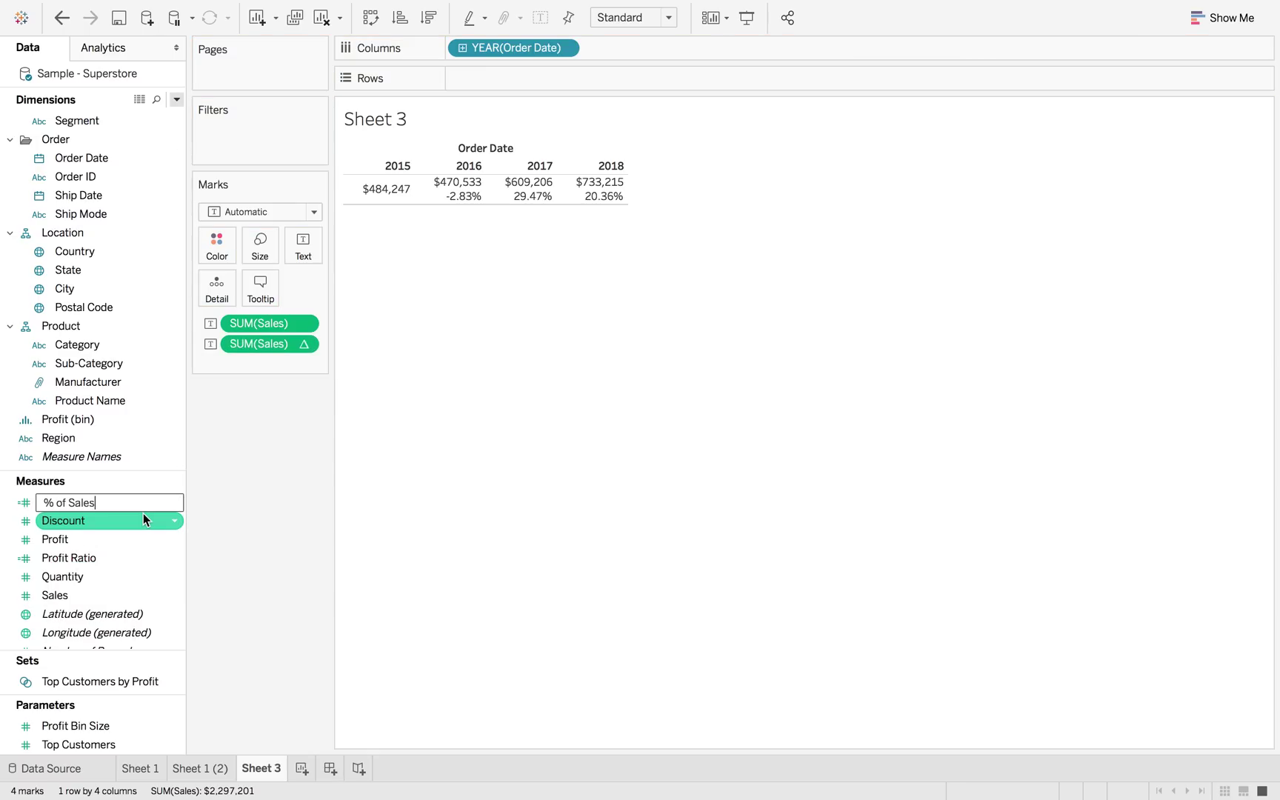
pyautogui.press('Return')
# Step: Give % of Sales the custom default number format '▲ 0.0%;▼ 0.0%'
pyautogui.rightClick(130, 506)
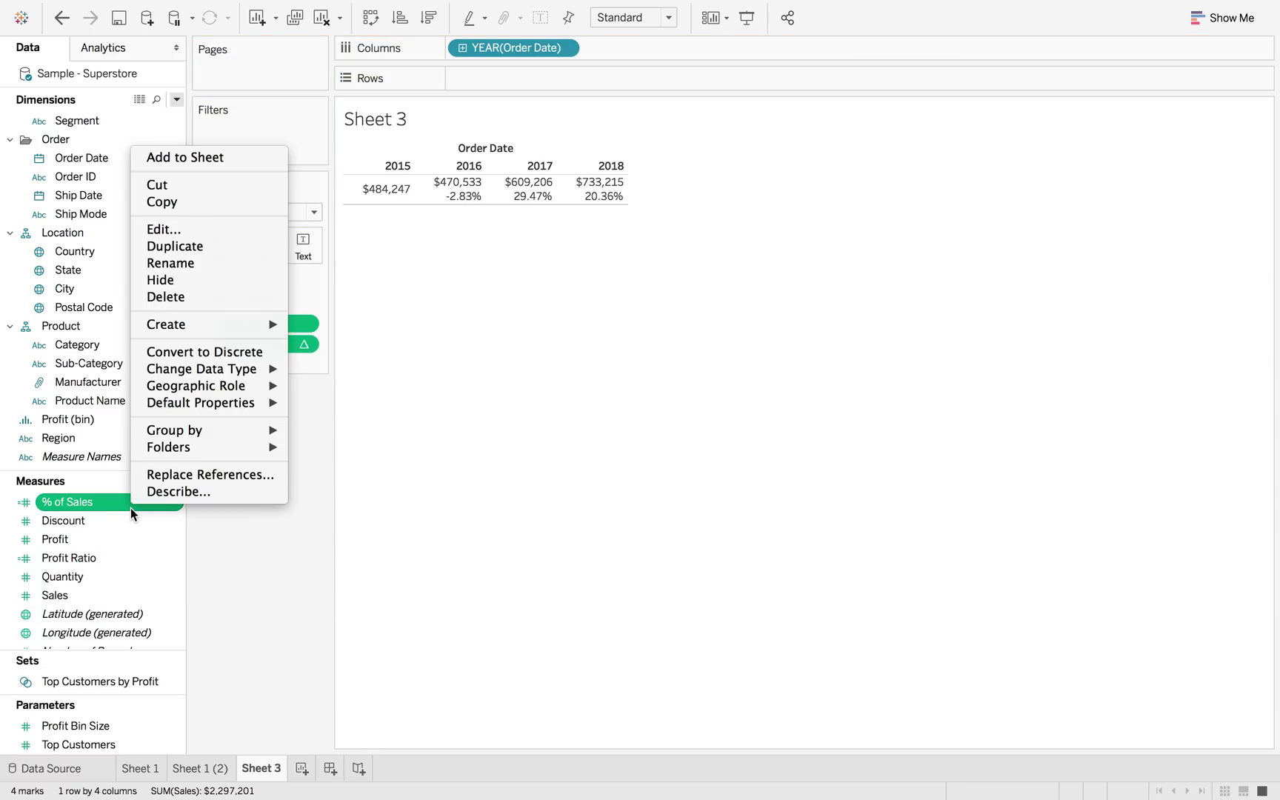
pyautogui.moveTo(244, 402)
pyautogui.click(339, 439)
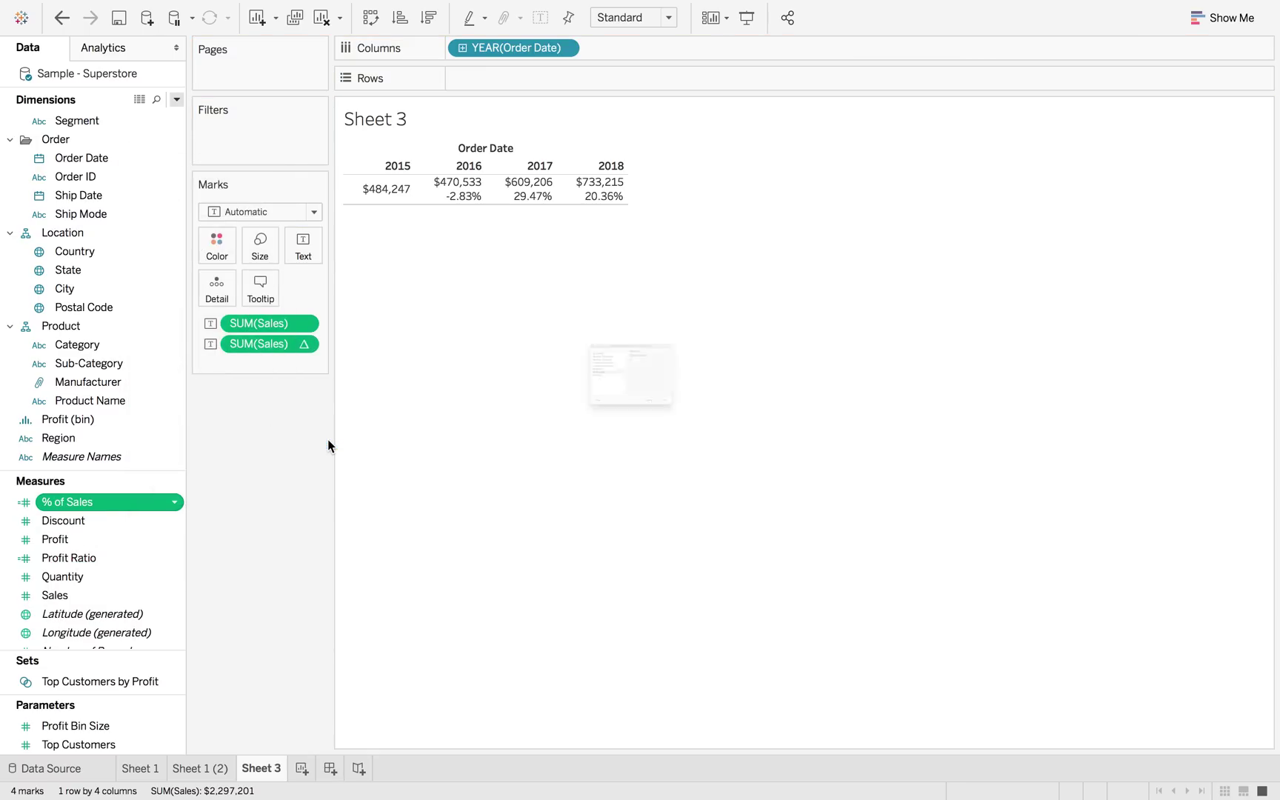
pyautogui.click(515, 395)
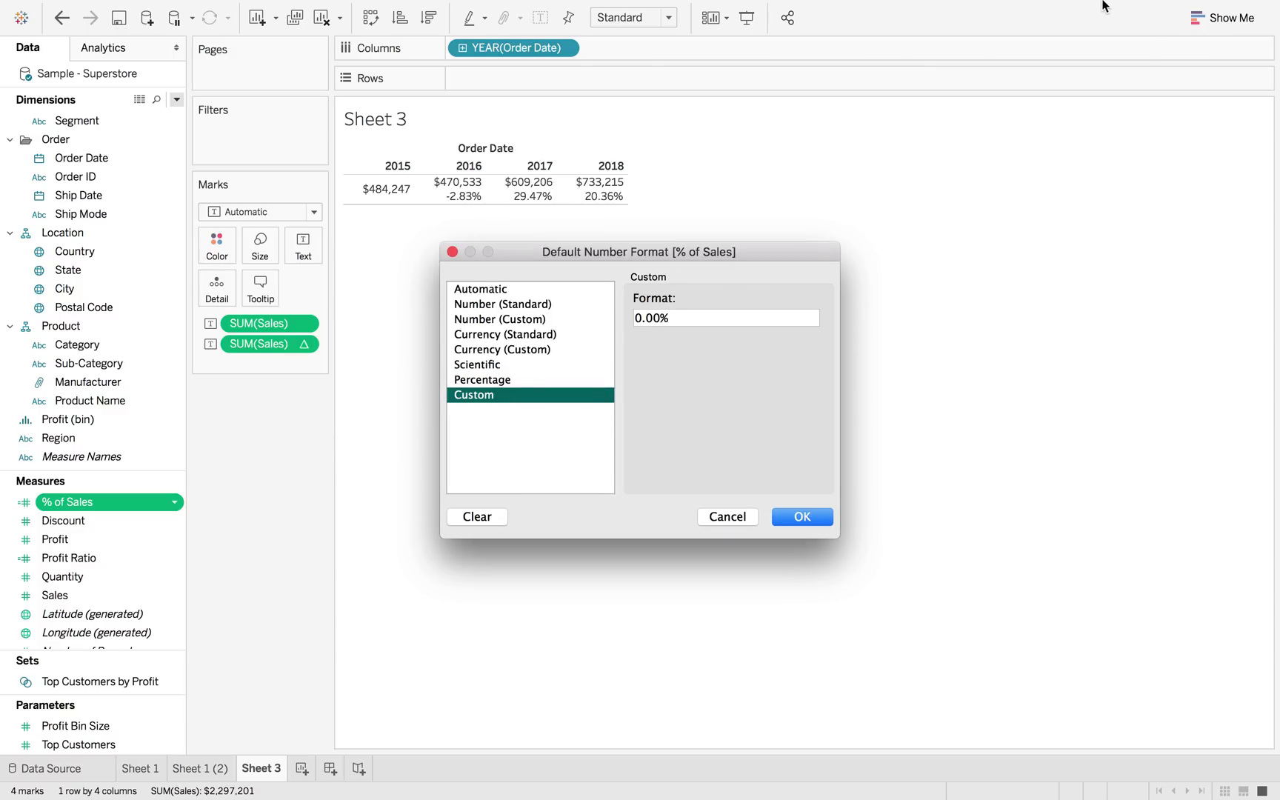
pyautogui.moveTo(1097, 6)
pyautogui.click(1004, 10)
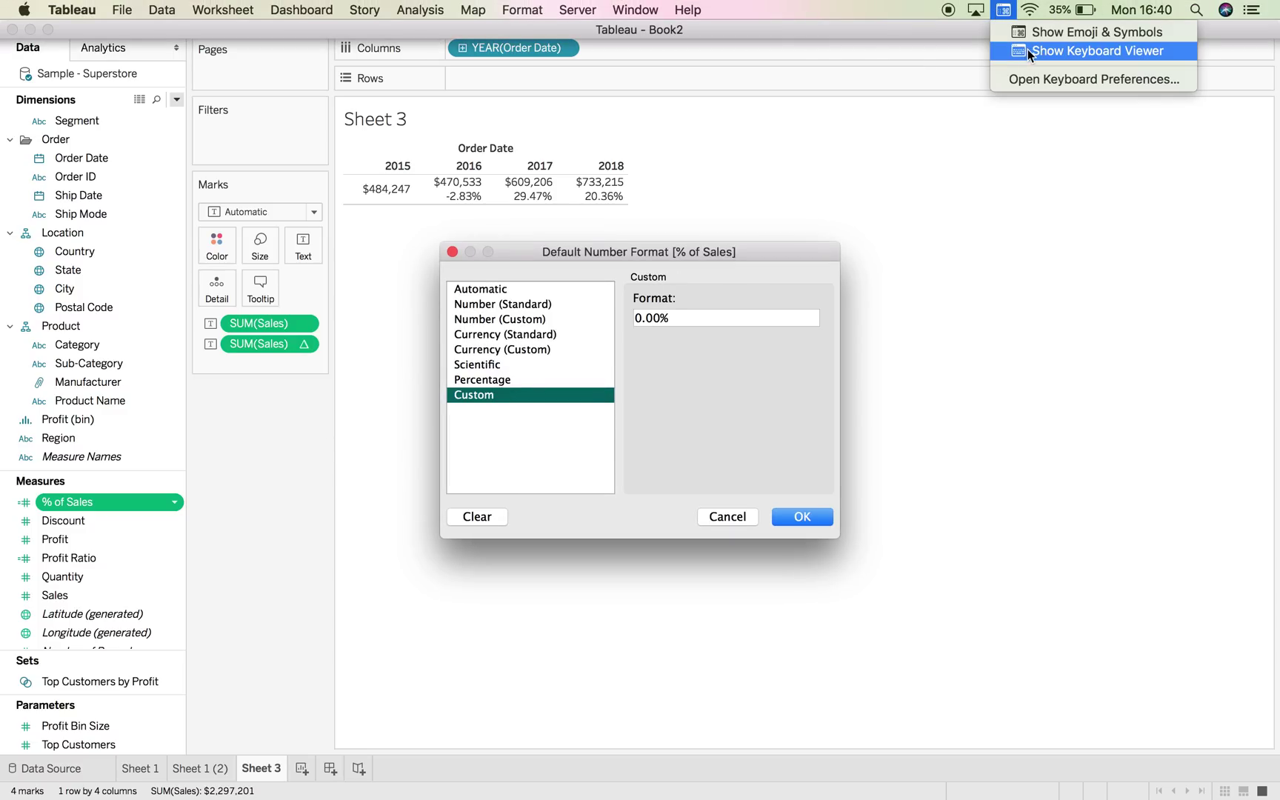
pyautogui.click(1088, 30)
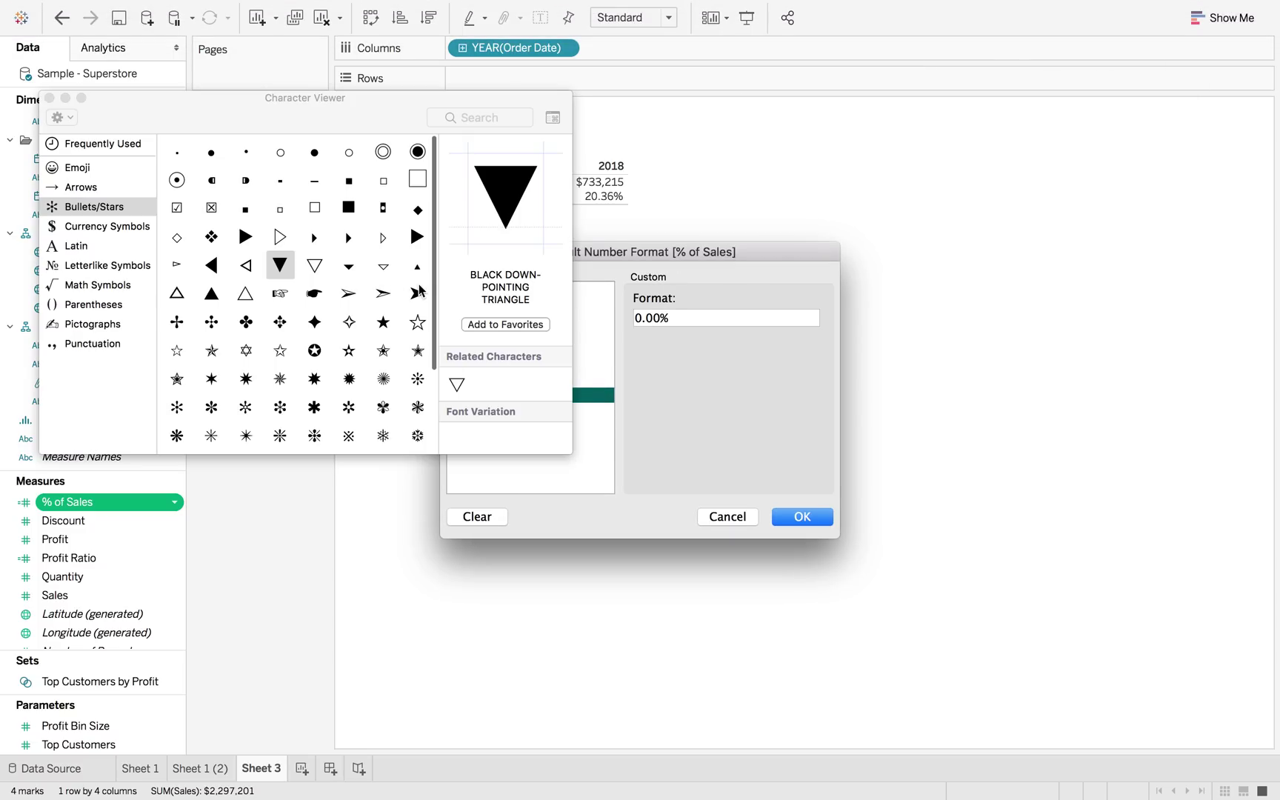
pyautogui.moveTo(280, 264); pyautogui.dragTo(639, 323)
pyautogui.click(638, 323)
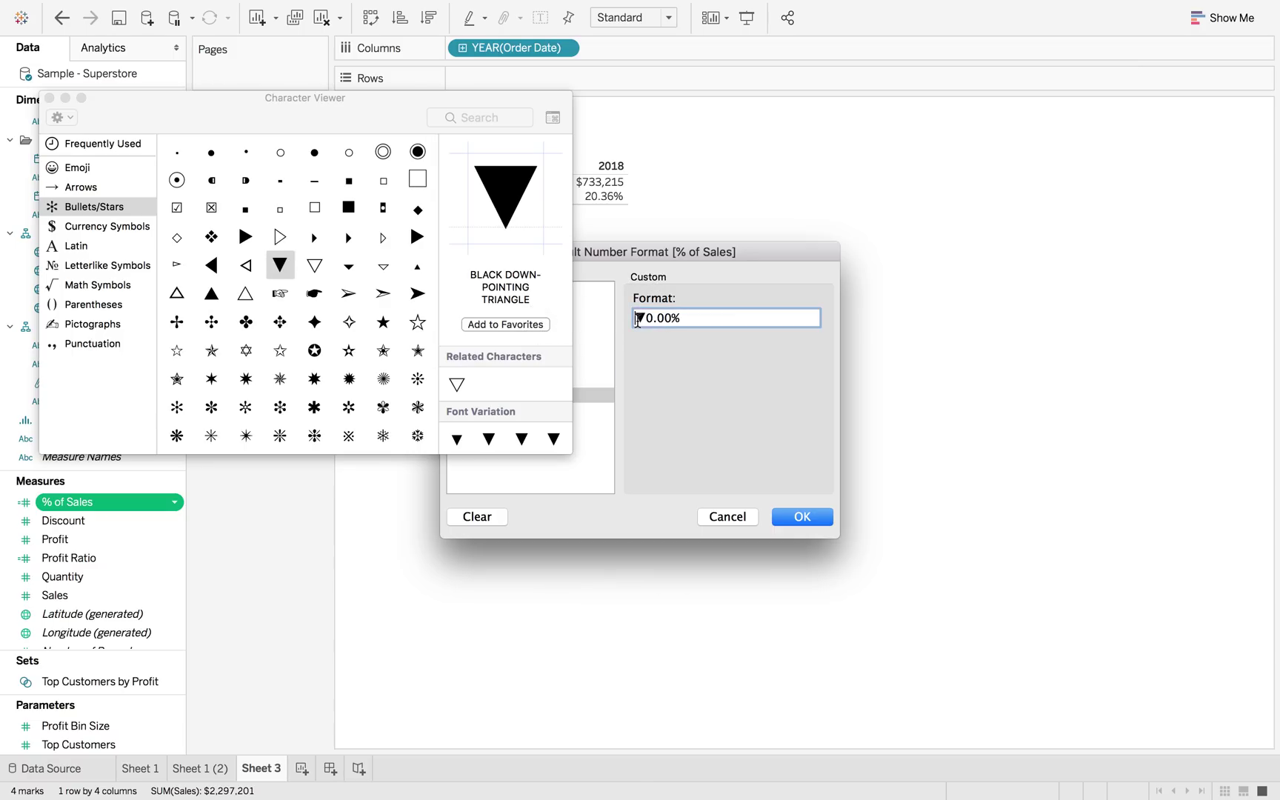
pyautogui.write('0.0%;')
pyautogui.moveTo(211, 295); pyautogui.dragTo(636, 322)
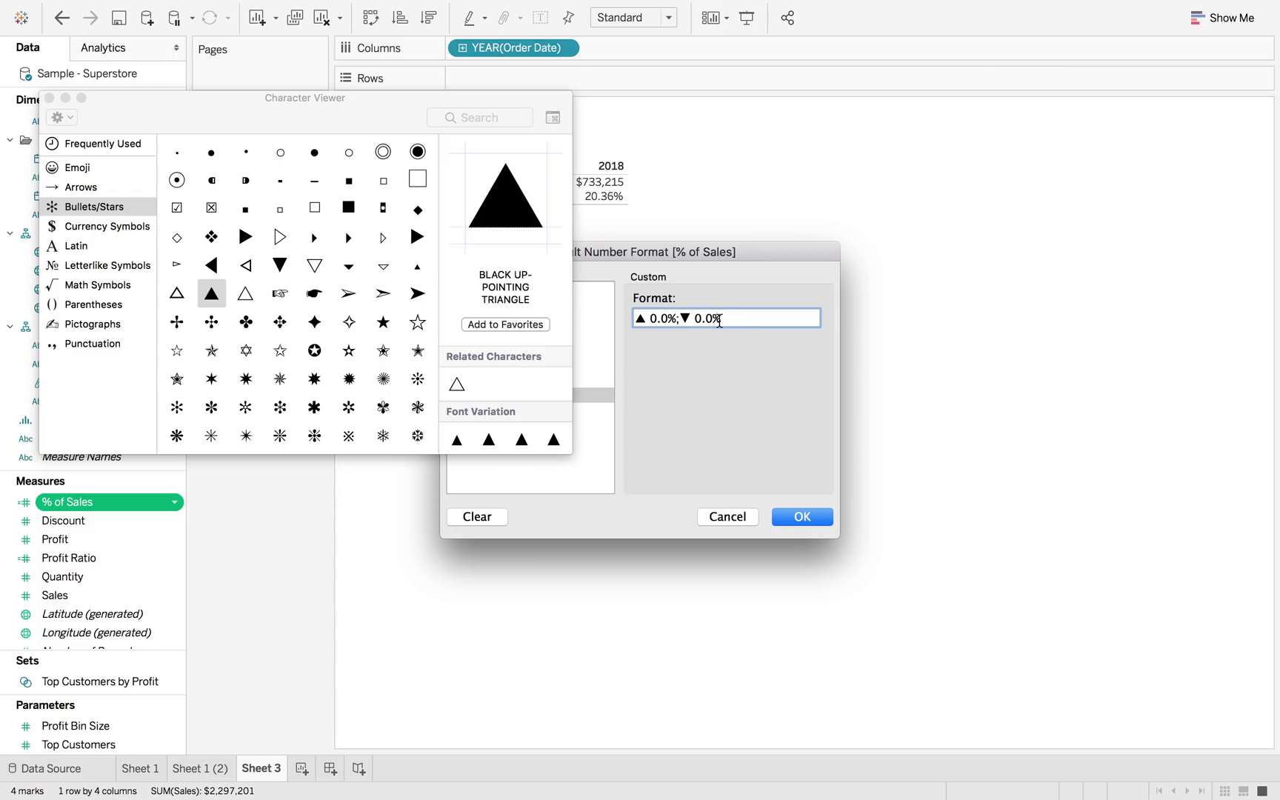
pyautogui.click(807, 519)
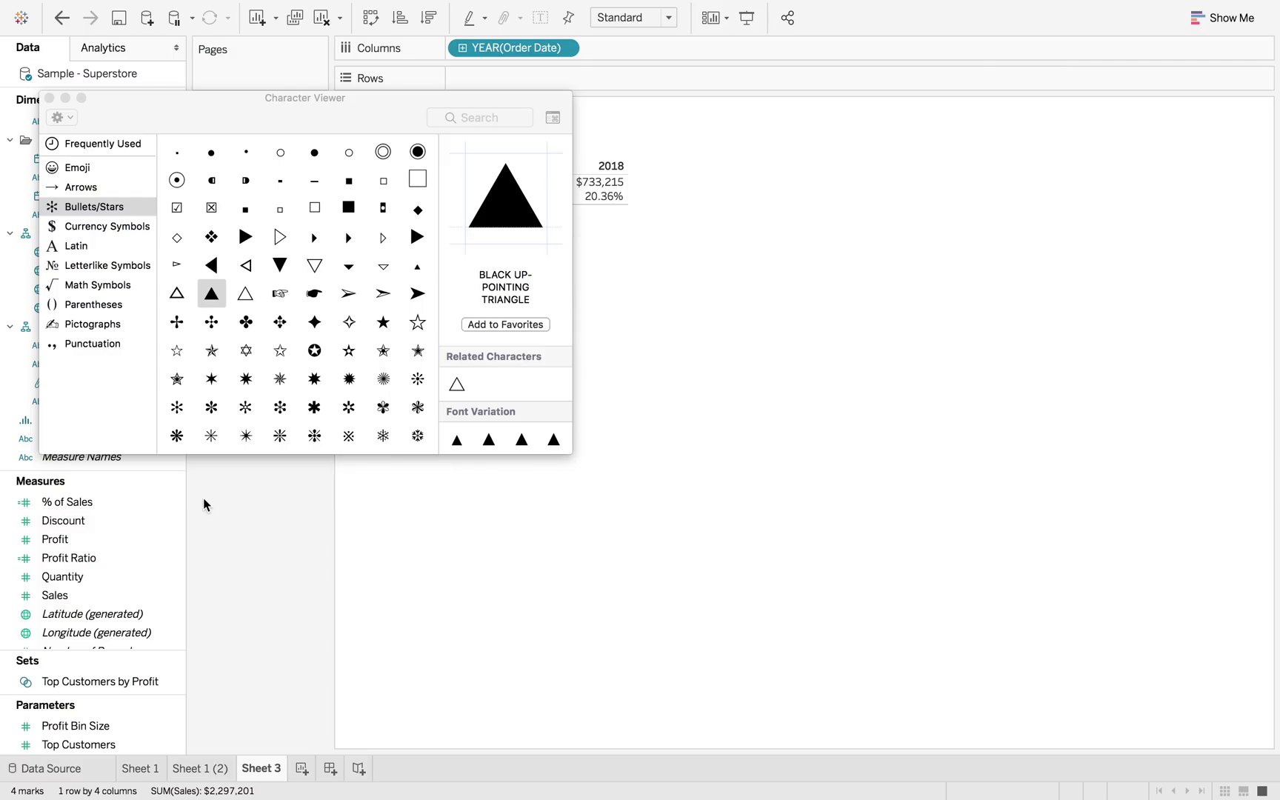
# Step: Replace the difference with % of Sales and move YEAR(Order Date) from Columns to Detail
pyautogui.click(51, 99)
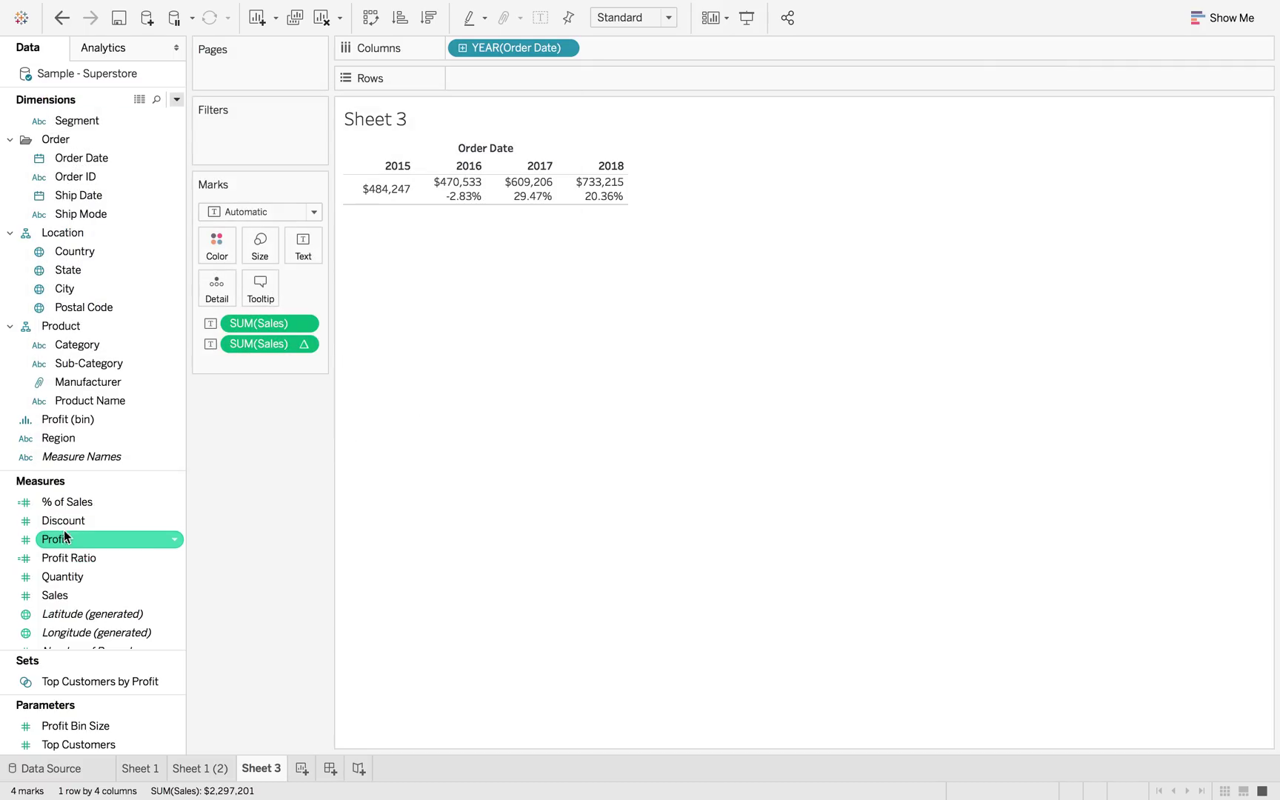
pyautogui.moveTo(81, 503); pyautogui.dragTo(265, 345)
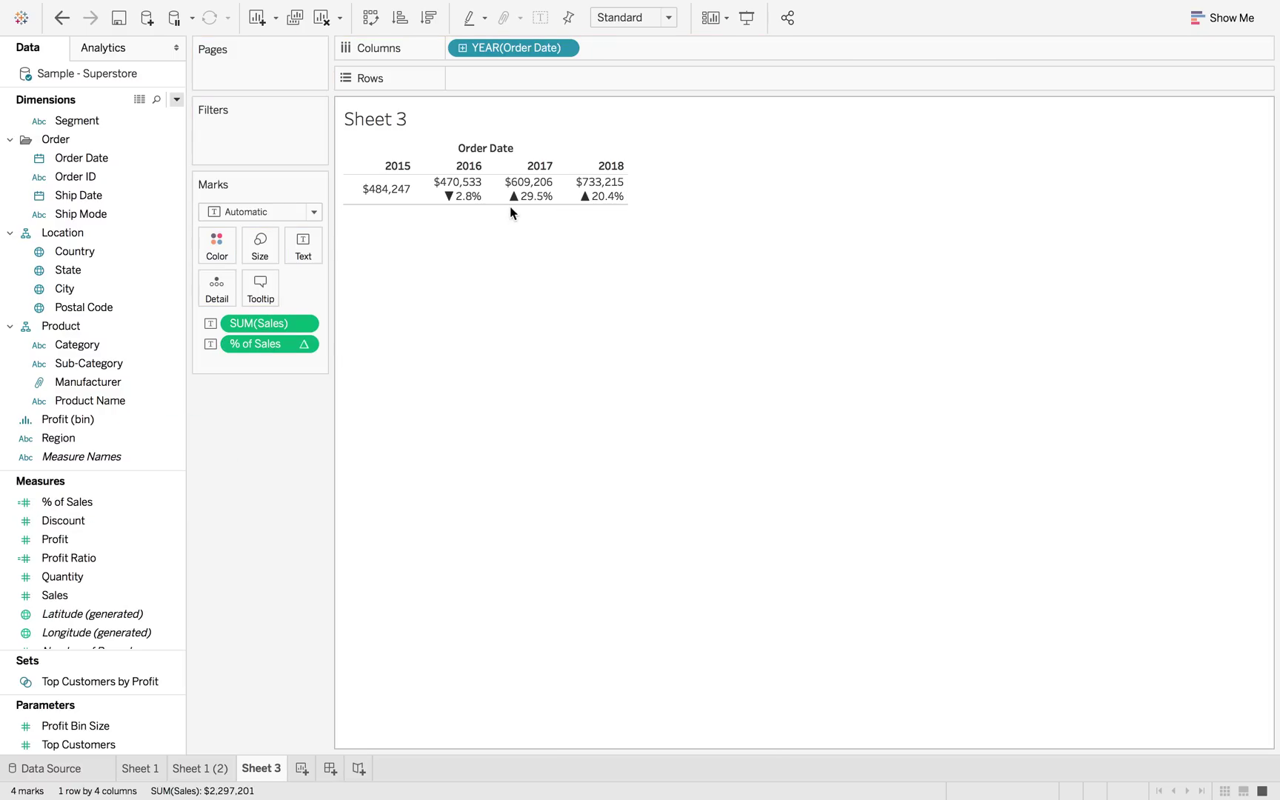
pyautogui.moveTo(448, 198)
pyautogui.moveTo(503, 47); pyautogui.dragTo(217, 290)
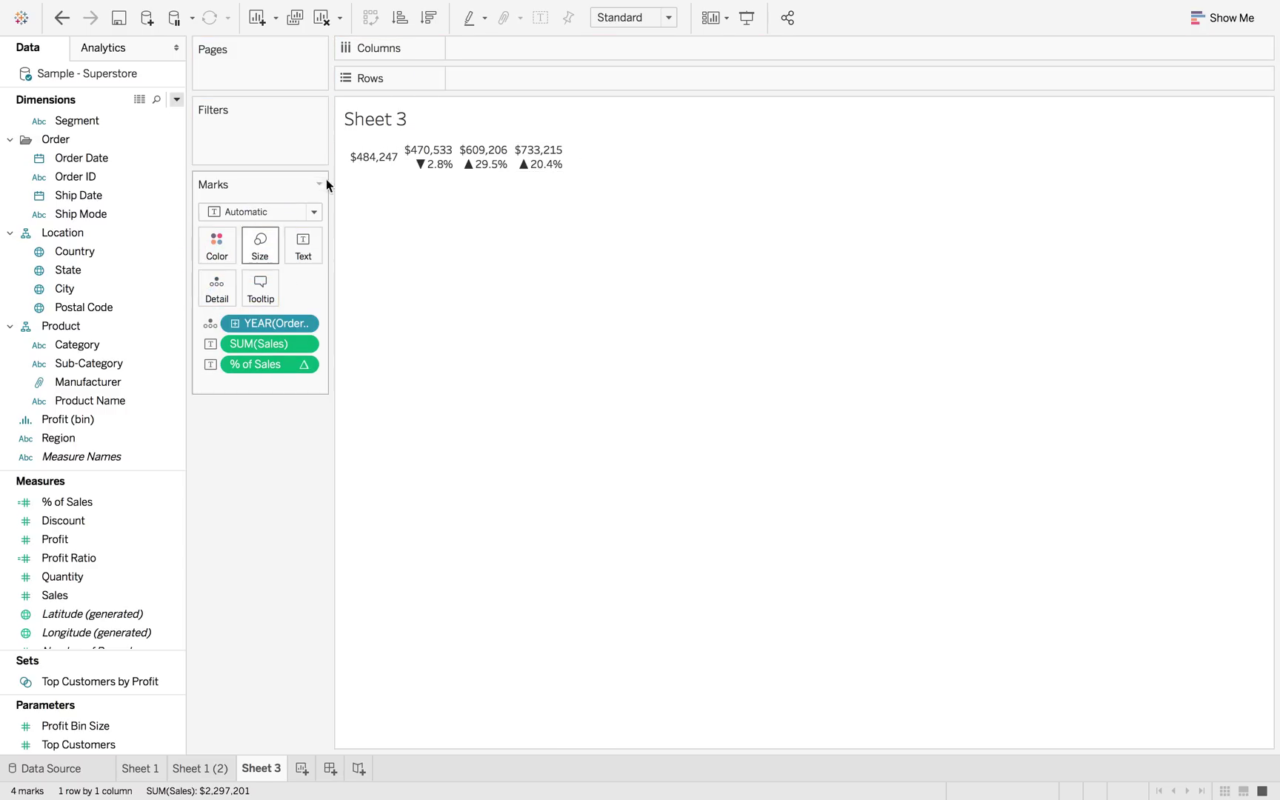
# Step: Try Keep Only on the 2018 value, then undo it and clear the selection
pyautogui.moveTo(382, 153)
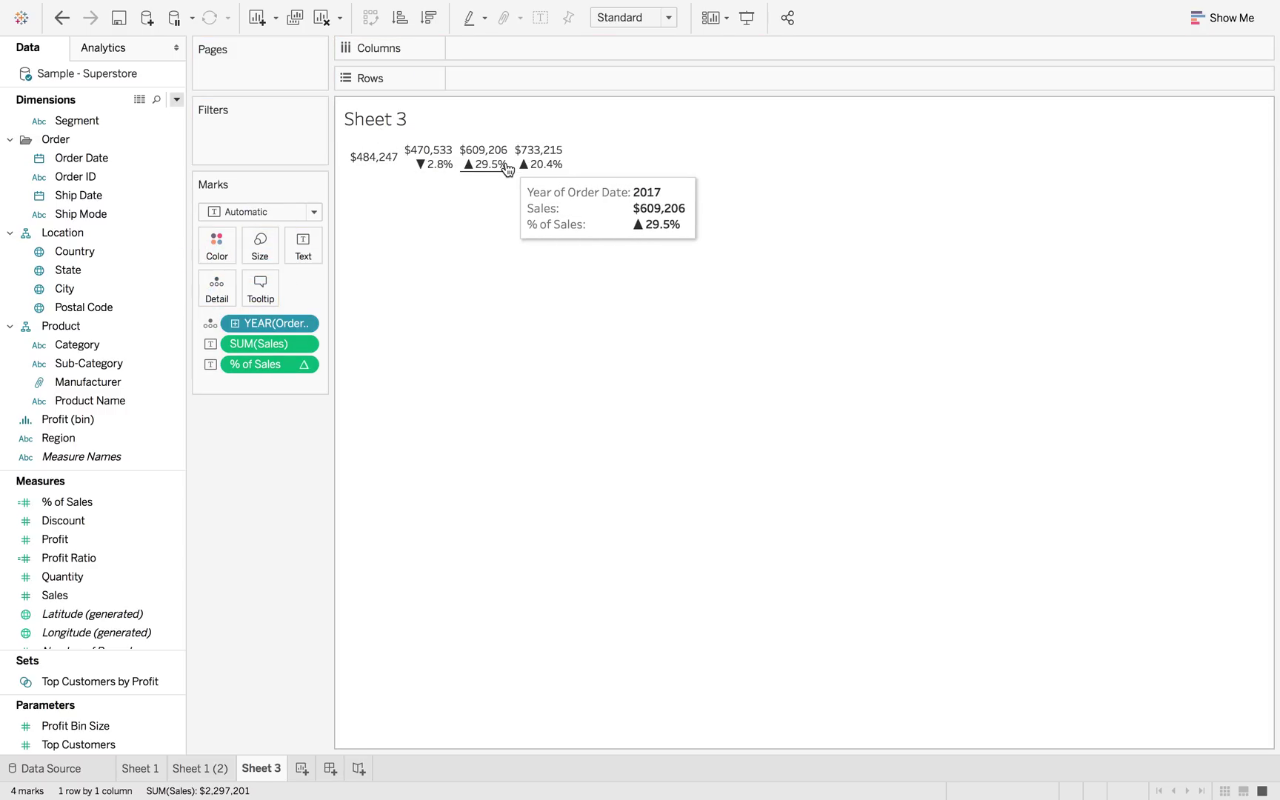
pyautogui.moveTo(540, 185)
pyautogui.rightClick(544, 156)
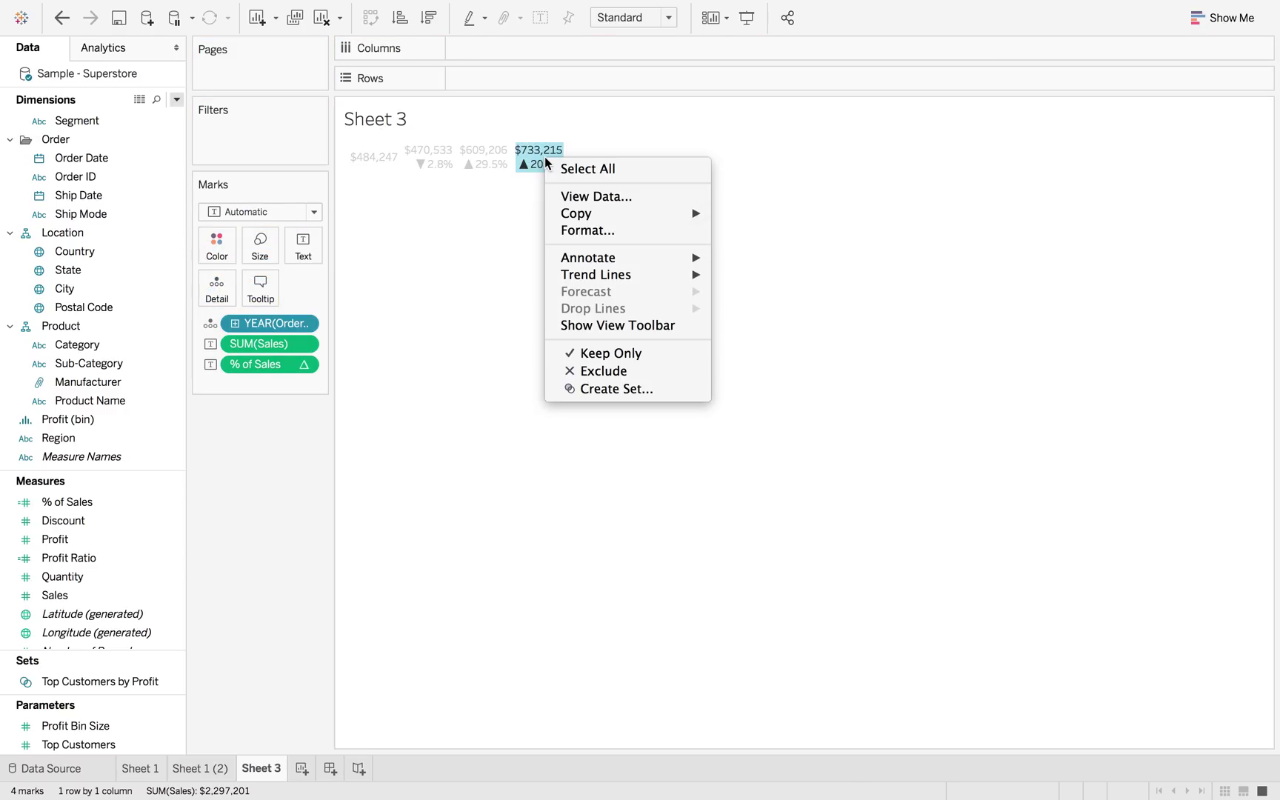
pyautogui.click(601, 354)
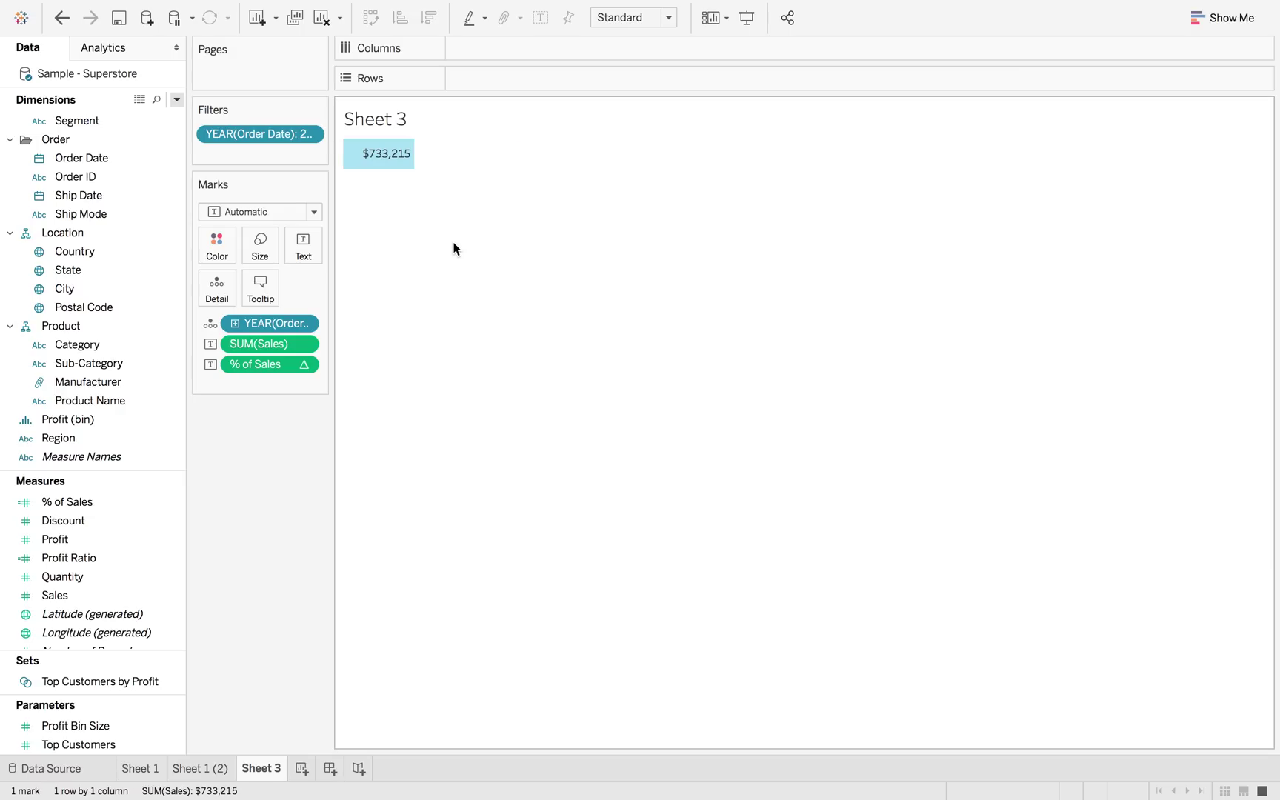
pyautogui.hotkey('ctrl', 'z')
pyautogui.click(517, 217)
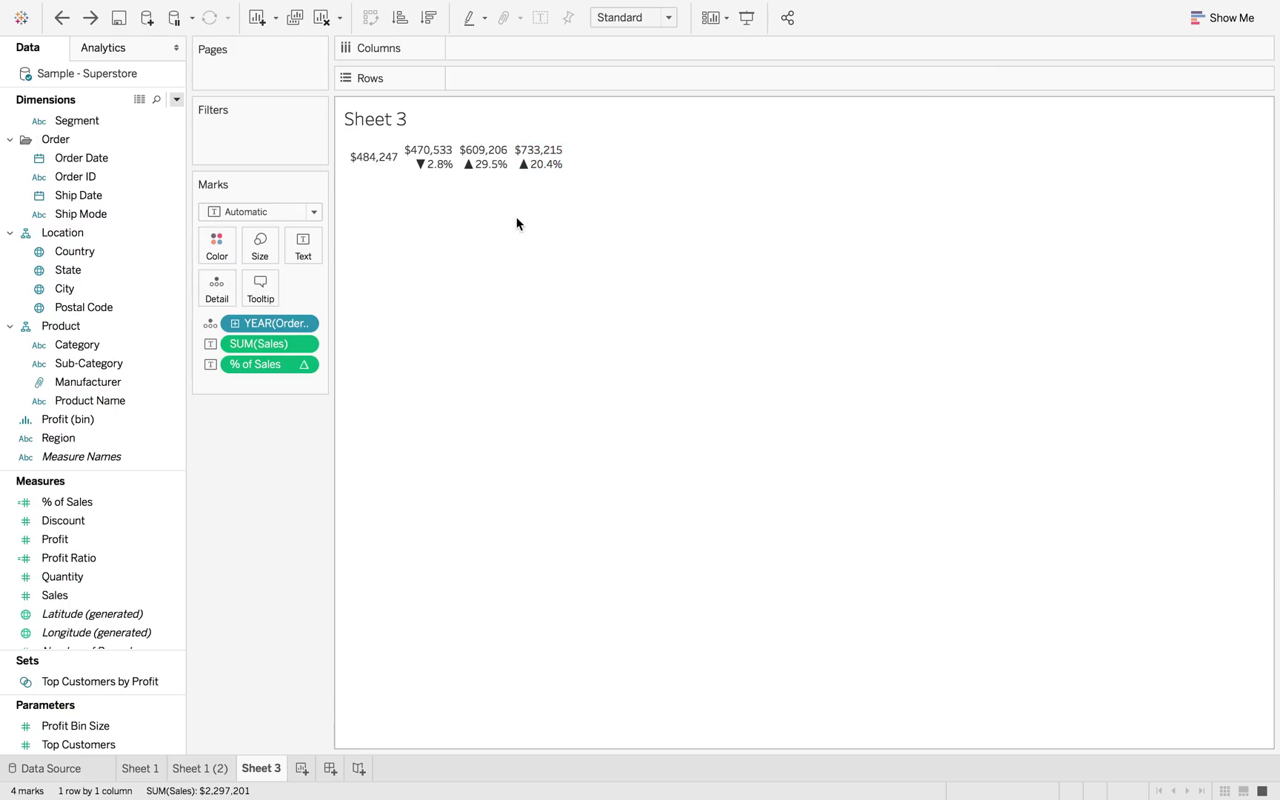
# Step: Create the calculated field Current Year Filter with formula 'If LAST()=0 then 1 Else 0 END'
pyautogui.click(176, 99)
pyautogui.click(163, 118)
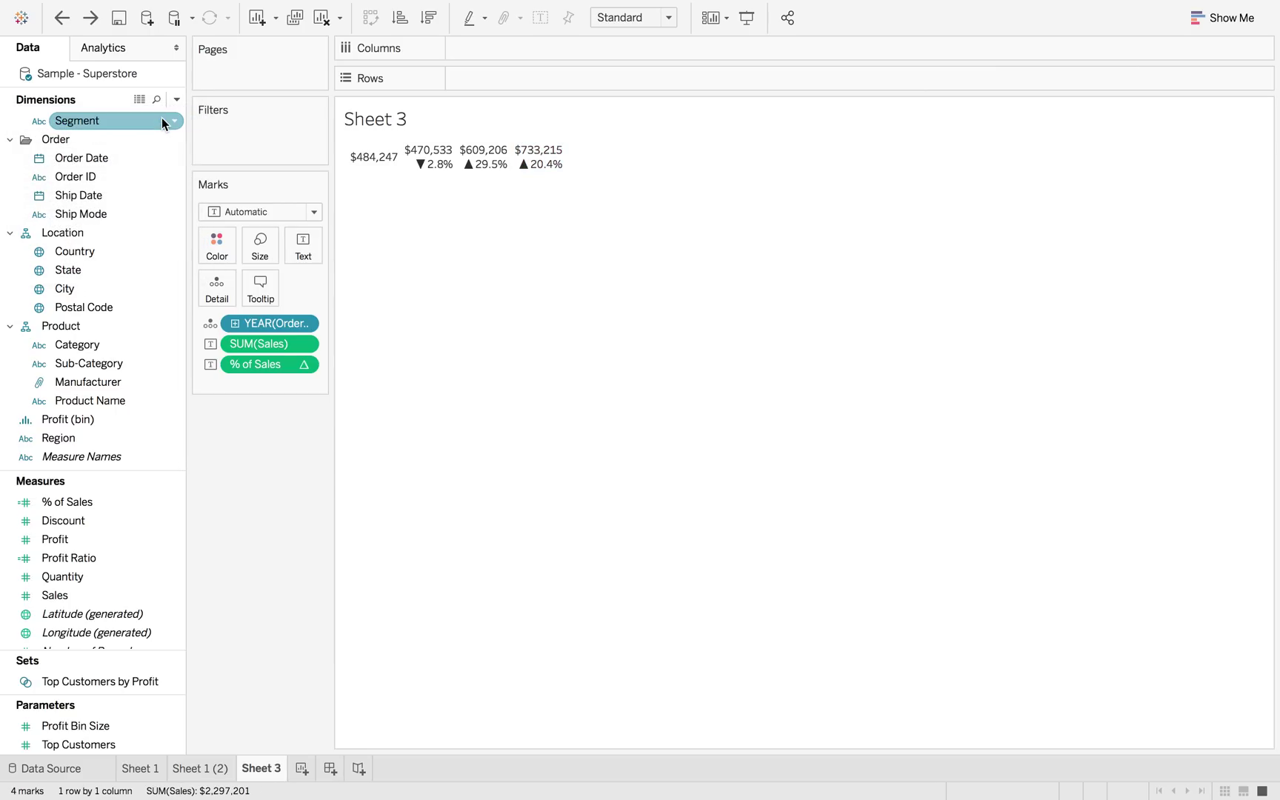
pyautogui.write('Current Year Filter')
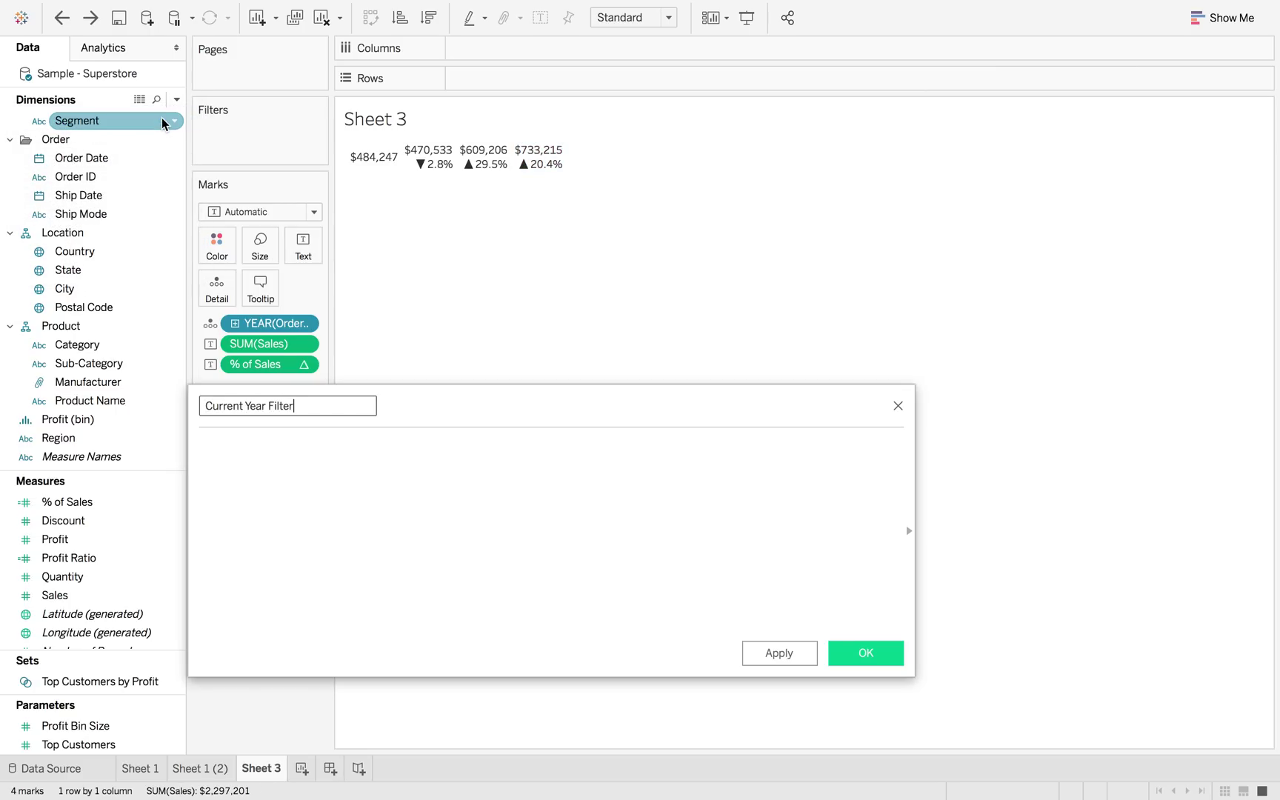
pyautogui.click(268, 464)
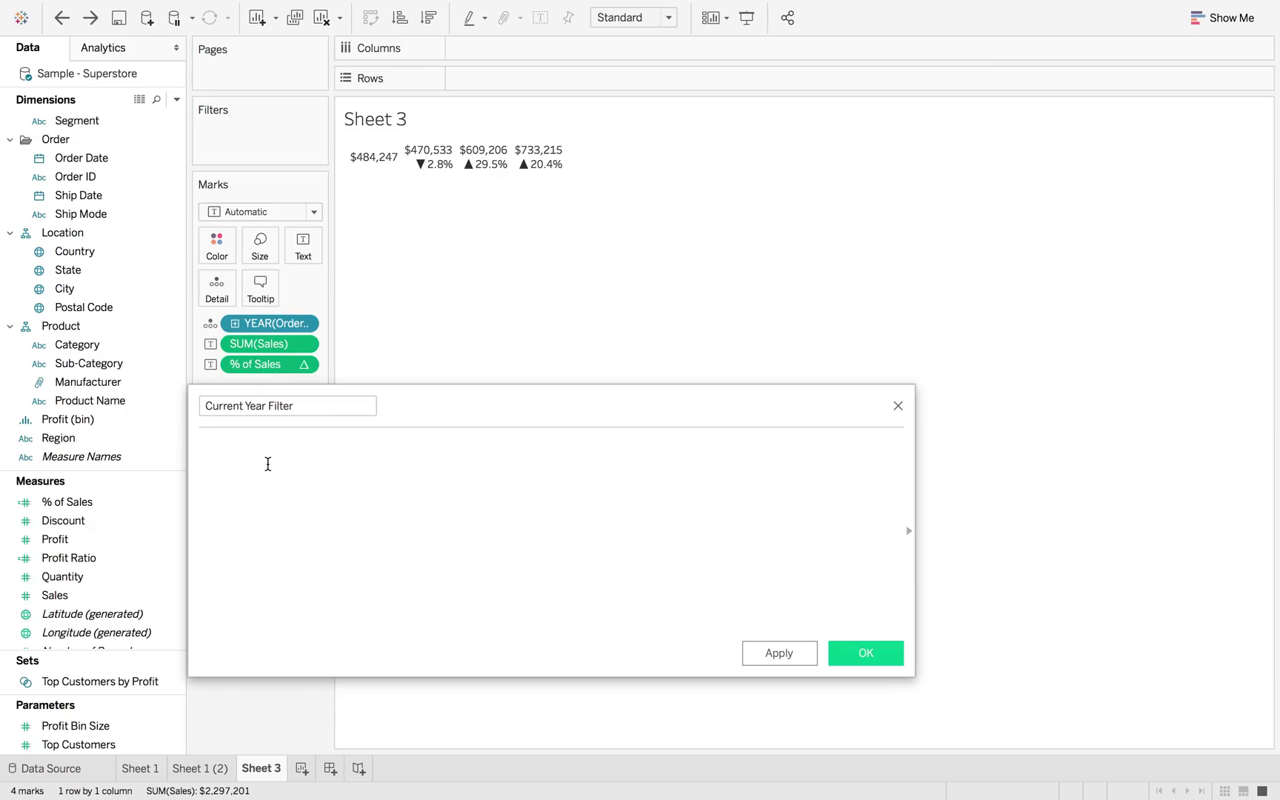
pyautogui.write('If LAST()')
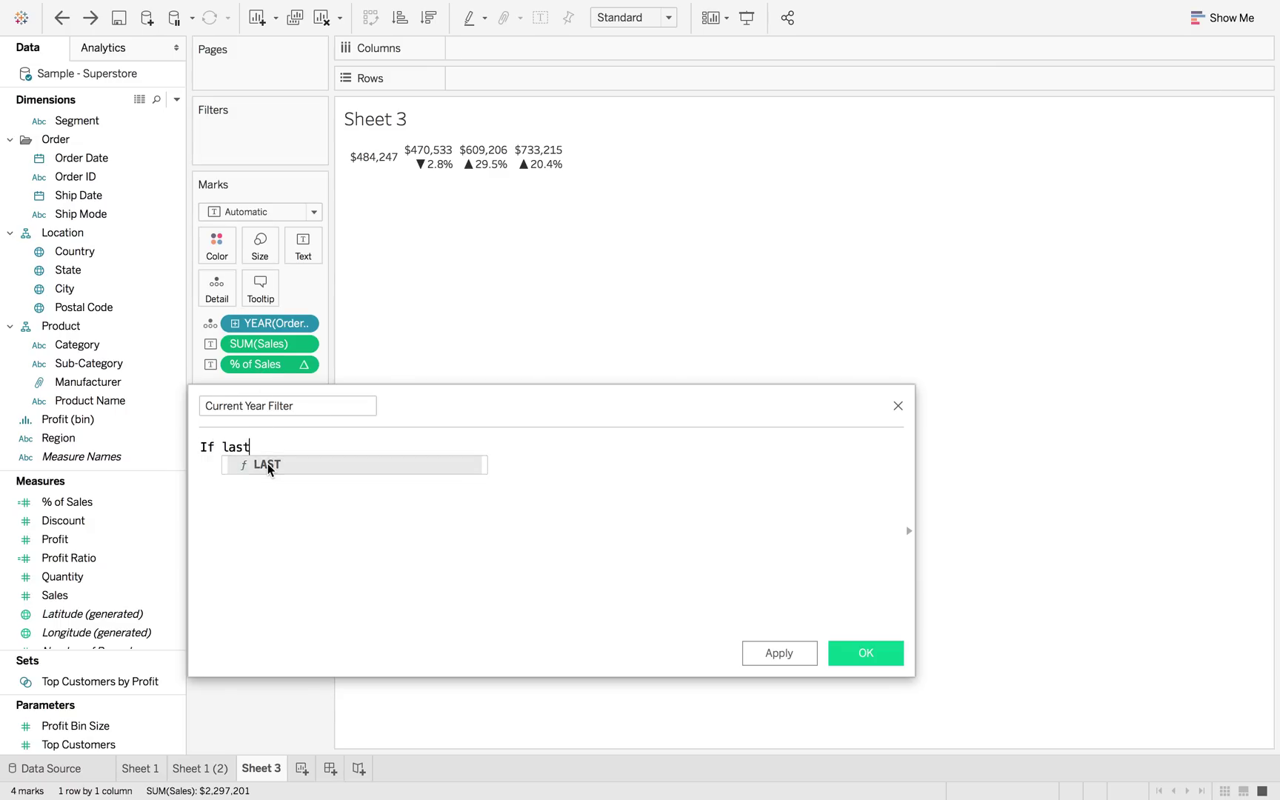
pyautogui.write('=0 then ')
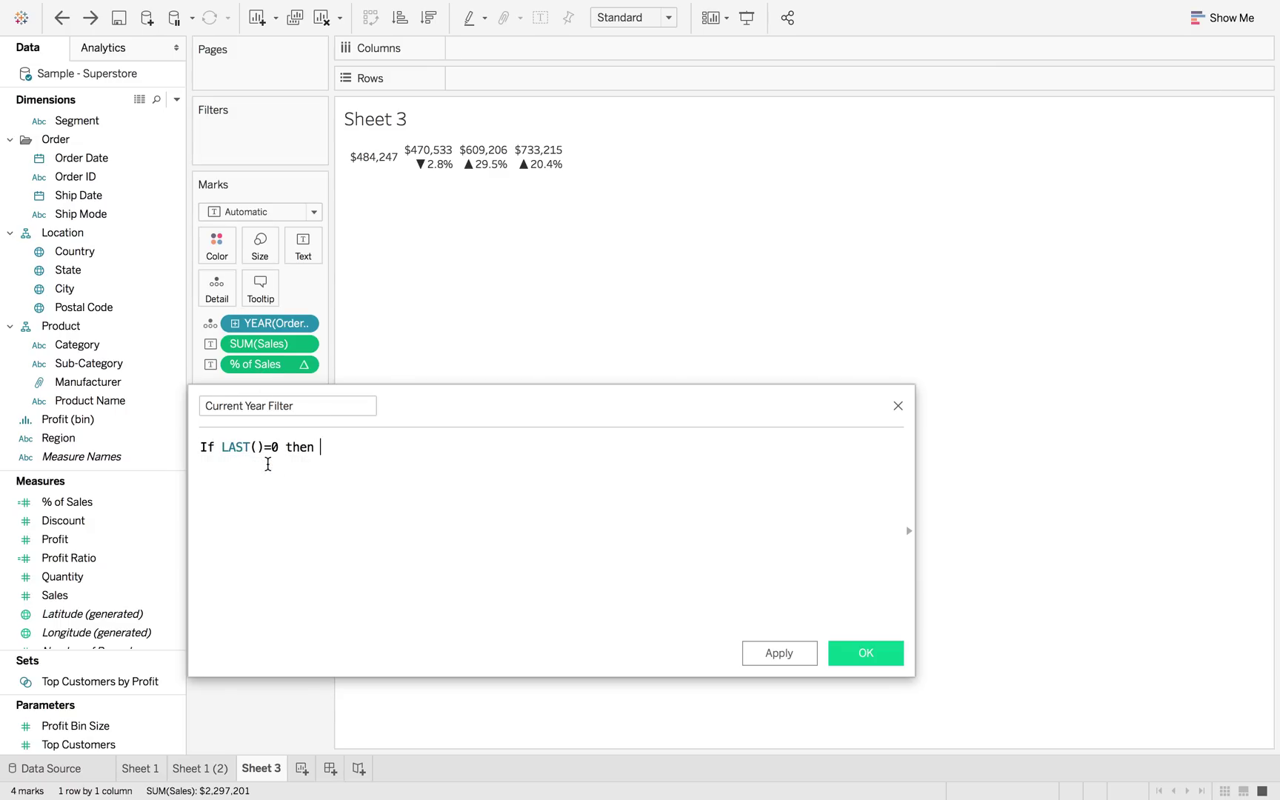
pyautogui.write('1 Else 0 END')
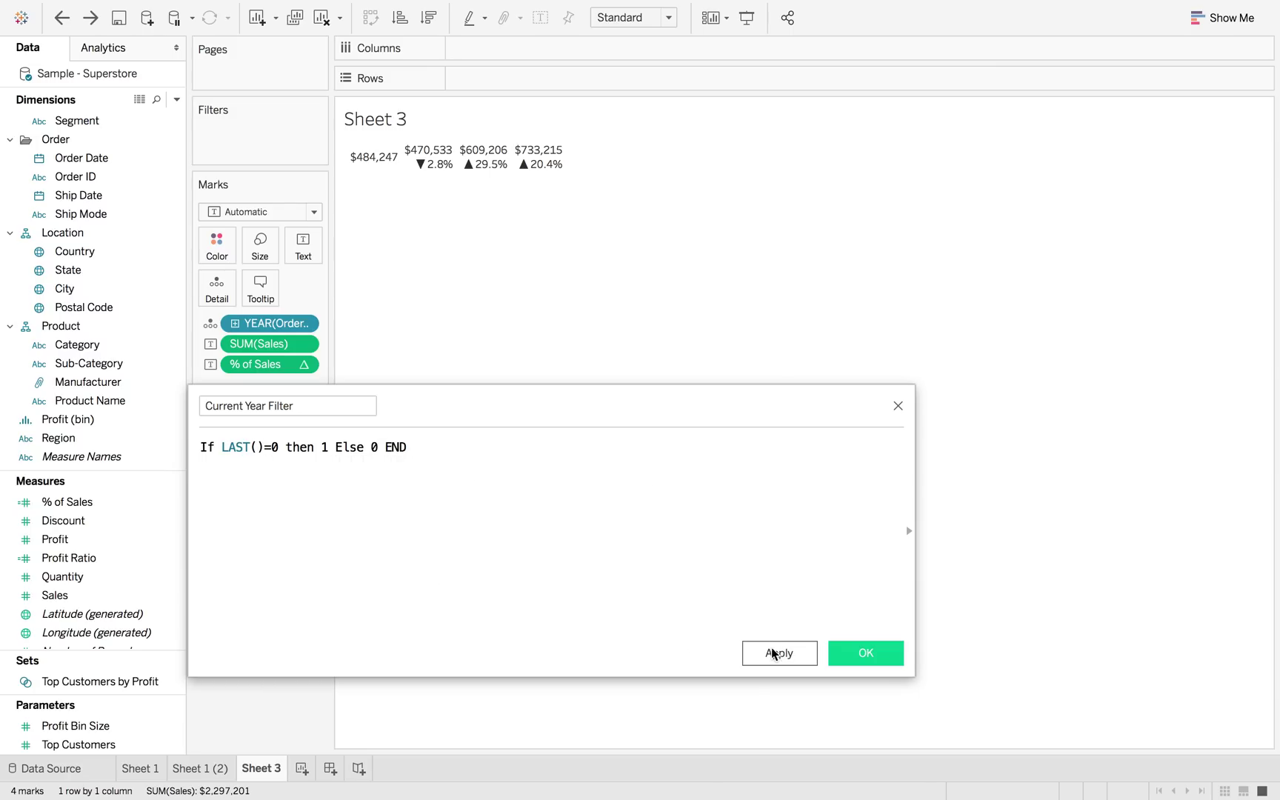
pyautogui.click(774, 652)
pyautogui.click(846, 654)
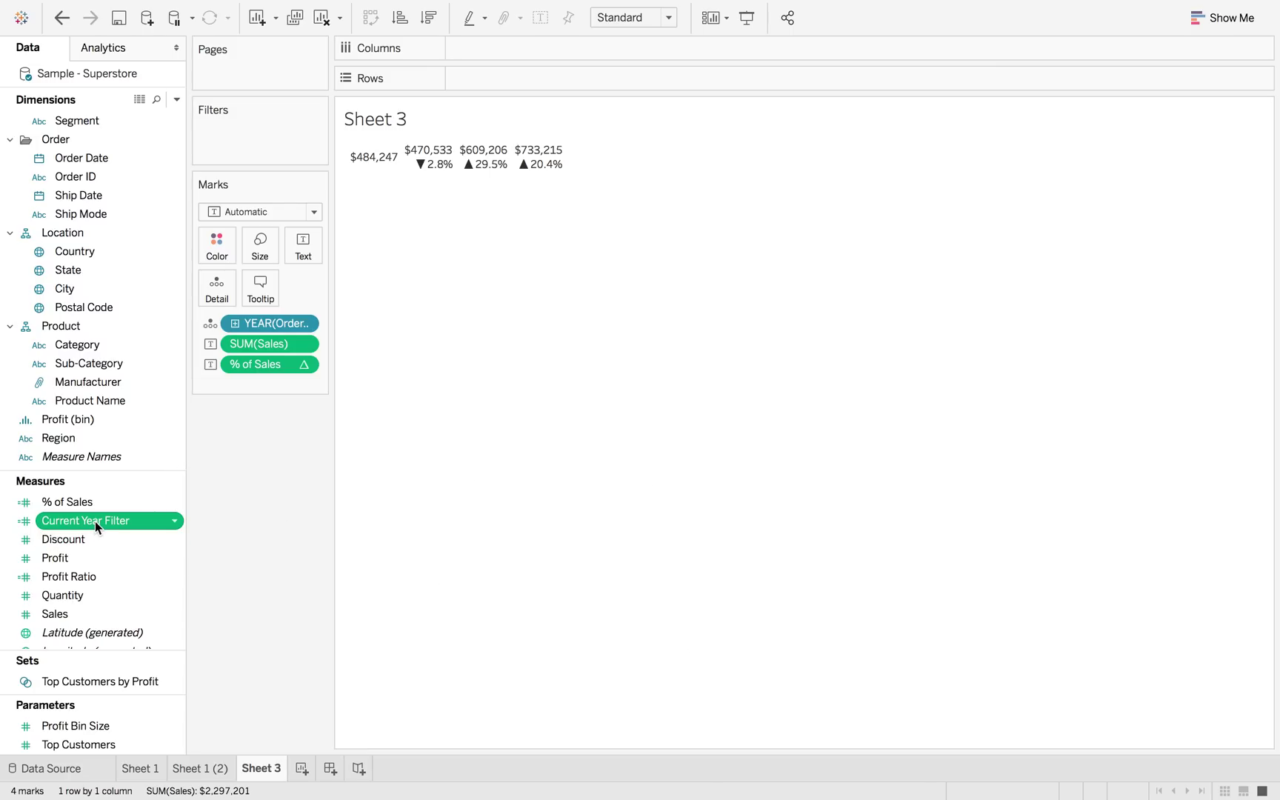
# Step: Filter on Current Year Filter computed along Order Date with range minimum 1, leaving only 2018
pyautogui.moveTo(95, 520); pyautogui.dragTo(245, 157)
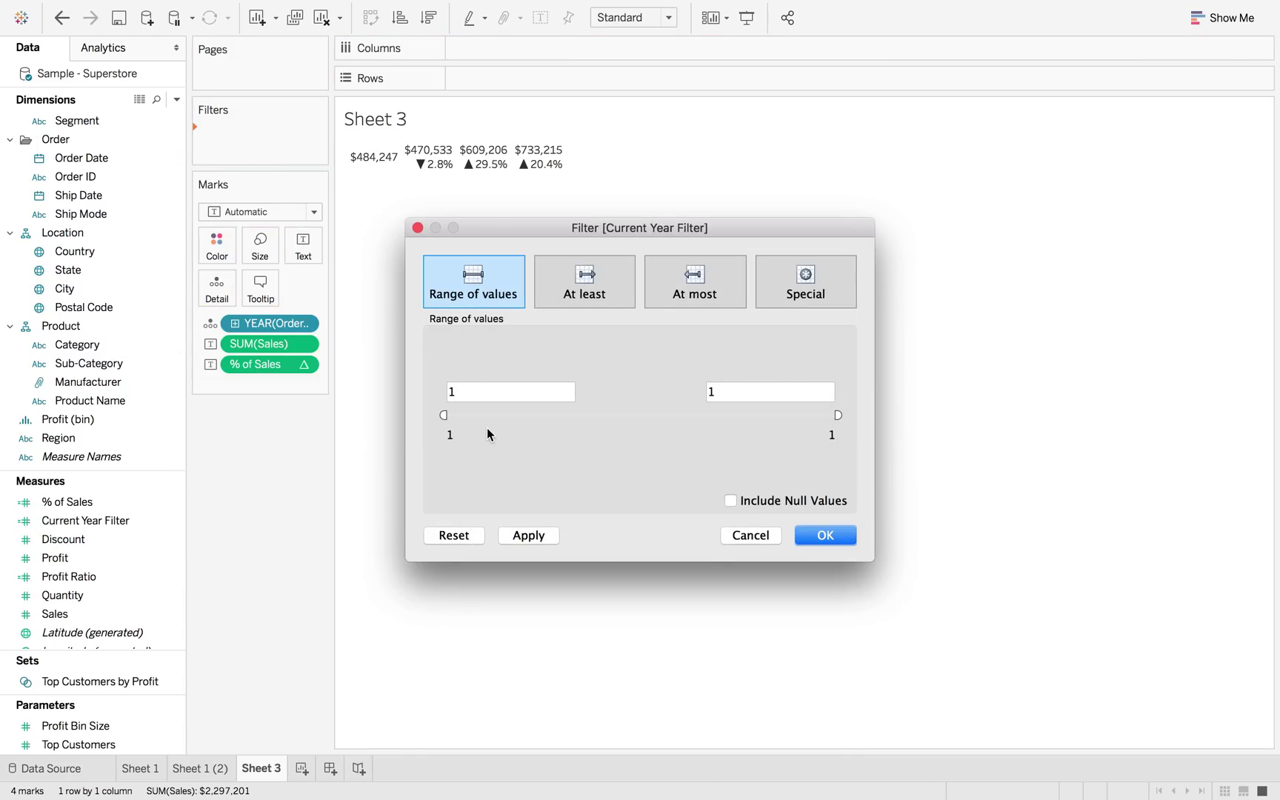
pyautogui.click(804, 535)
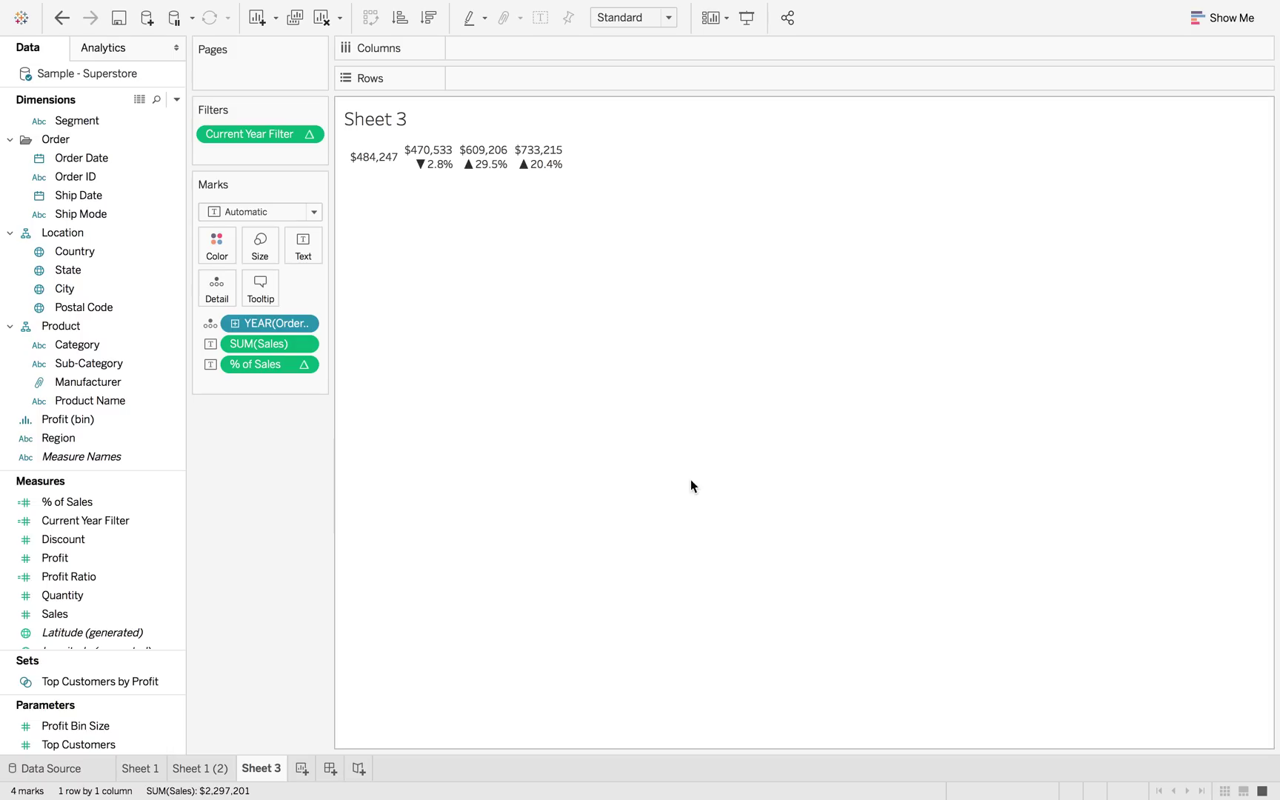
pyautogui.click(308, 133)
pyautogui.moveTo(331, 256)
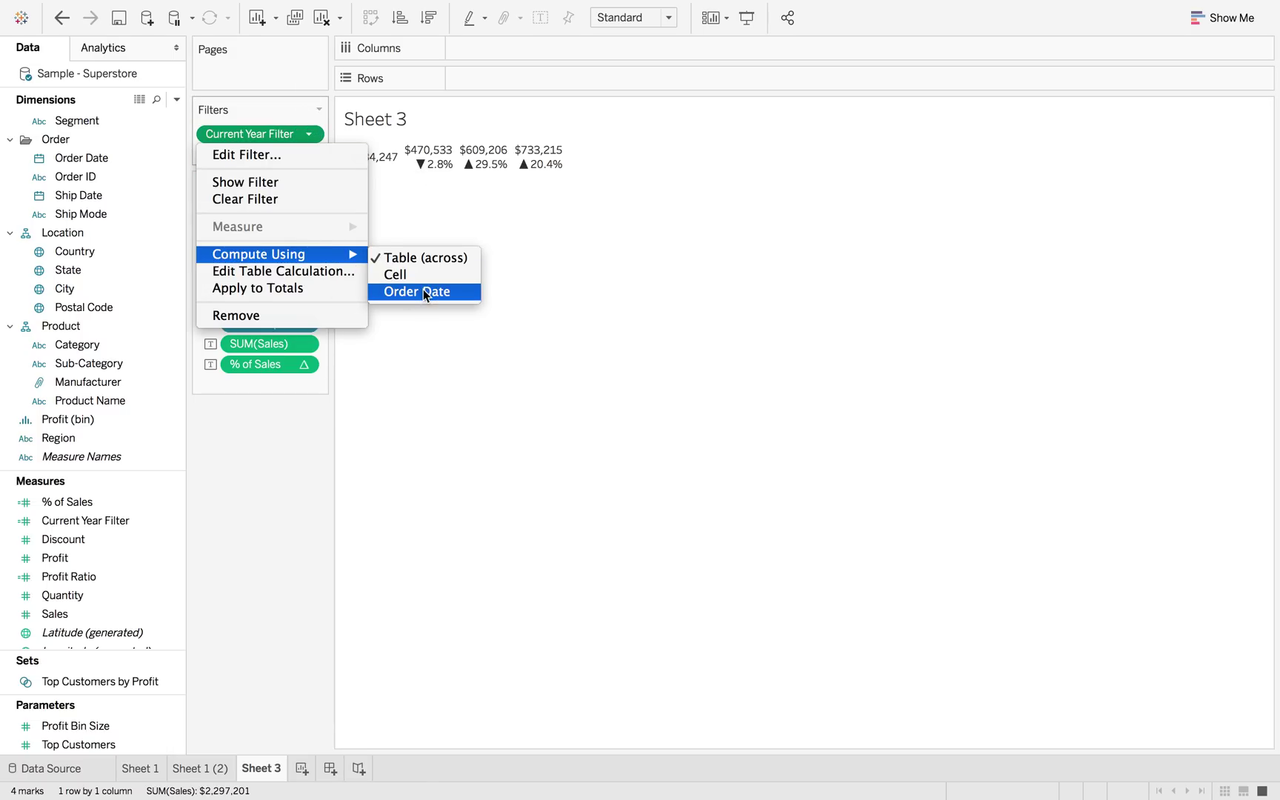
pyautogui.click(419, 289)
pyautogui.doubleClick(466, 396)
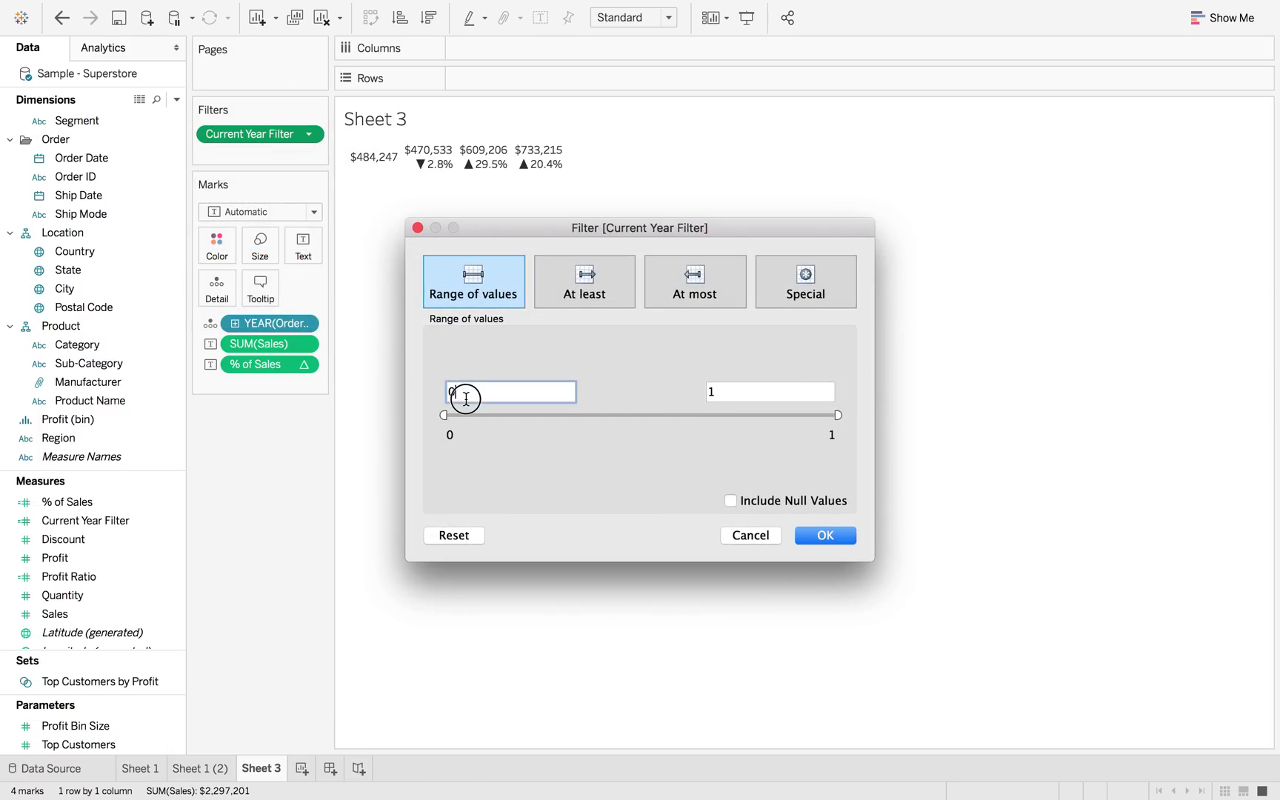
pyautogui.write('1')
pyautogui.click(825, 535)
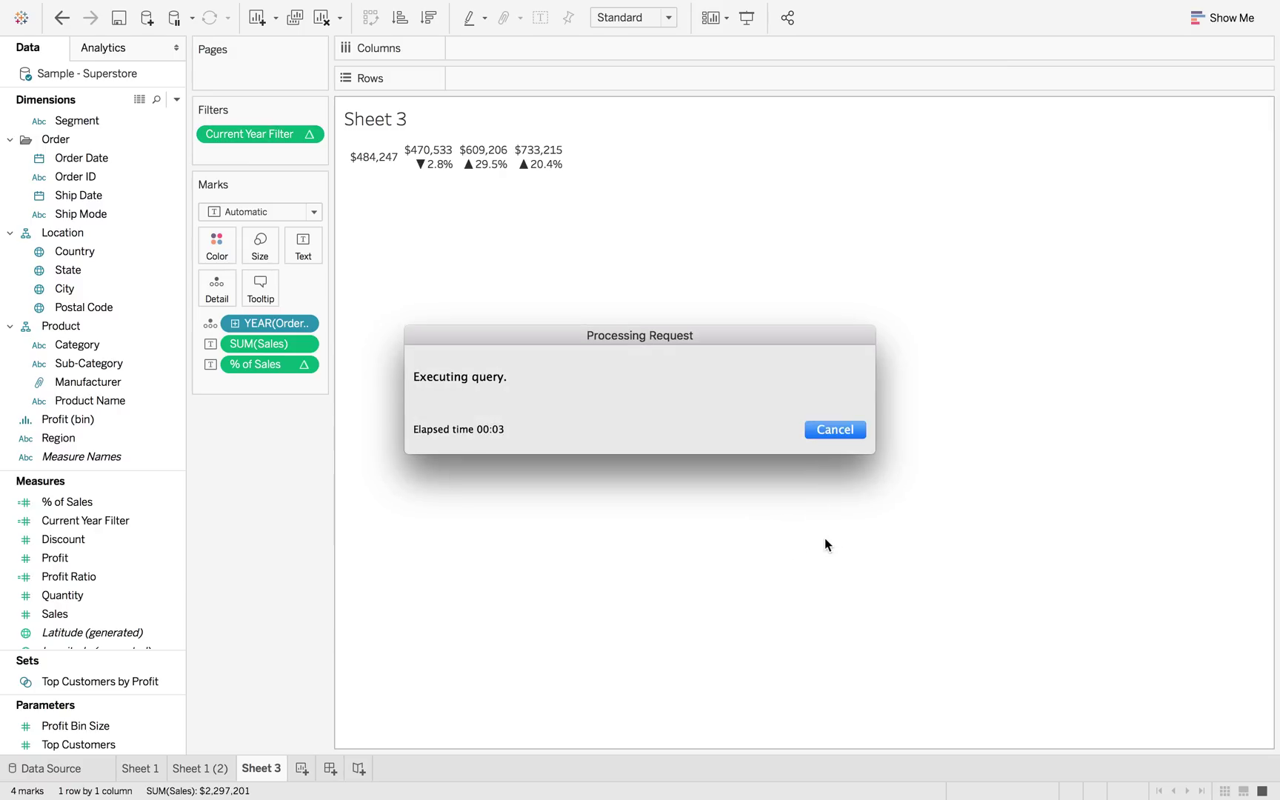
pyautogui.moveTo(399, 156)
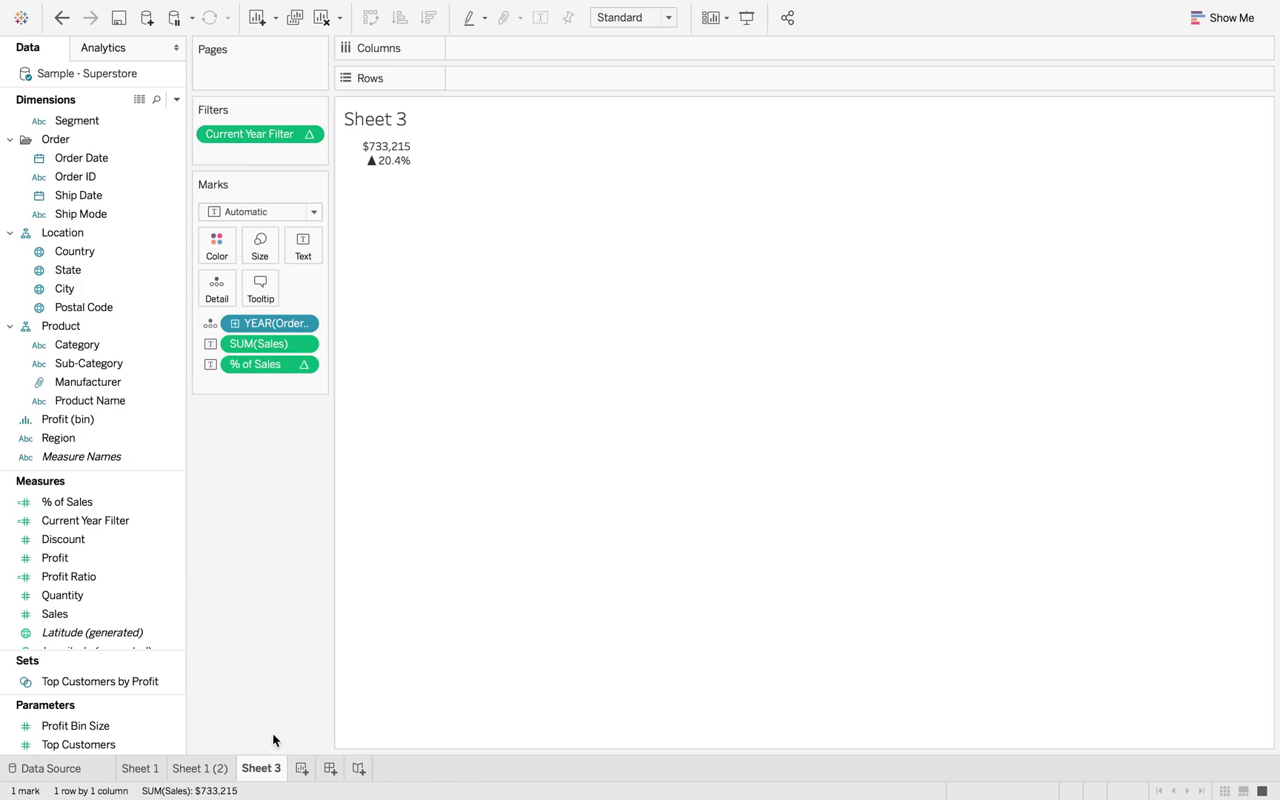
# Step: Rename the sheet to 'Ytd Sales'
pyautogui.doubleClick(264, 766)
pyautogui.write('Ytd Sales')
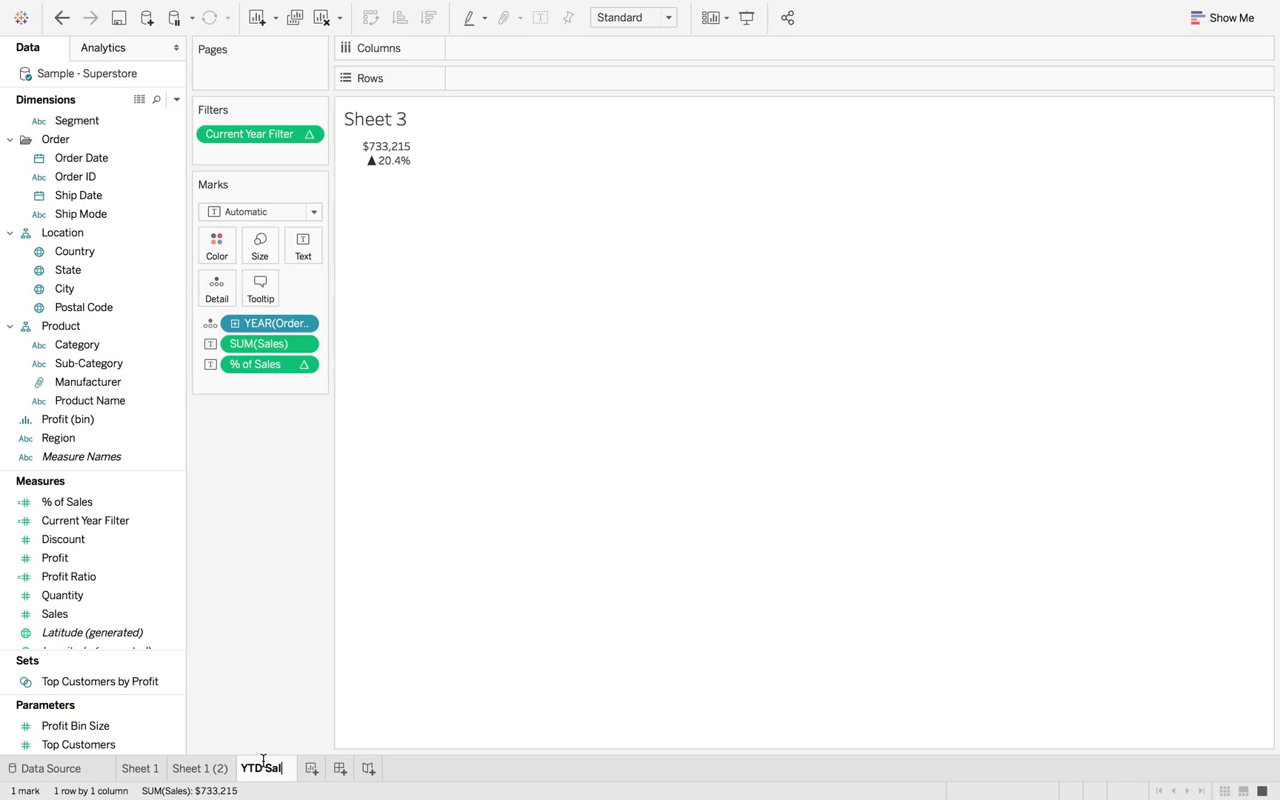
pyautogui.press('Return')
# Step: Insert SUM(Sales) and AGG(% of Sales) into the sheet title
pyautogui.doubleClick(406, 123)
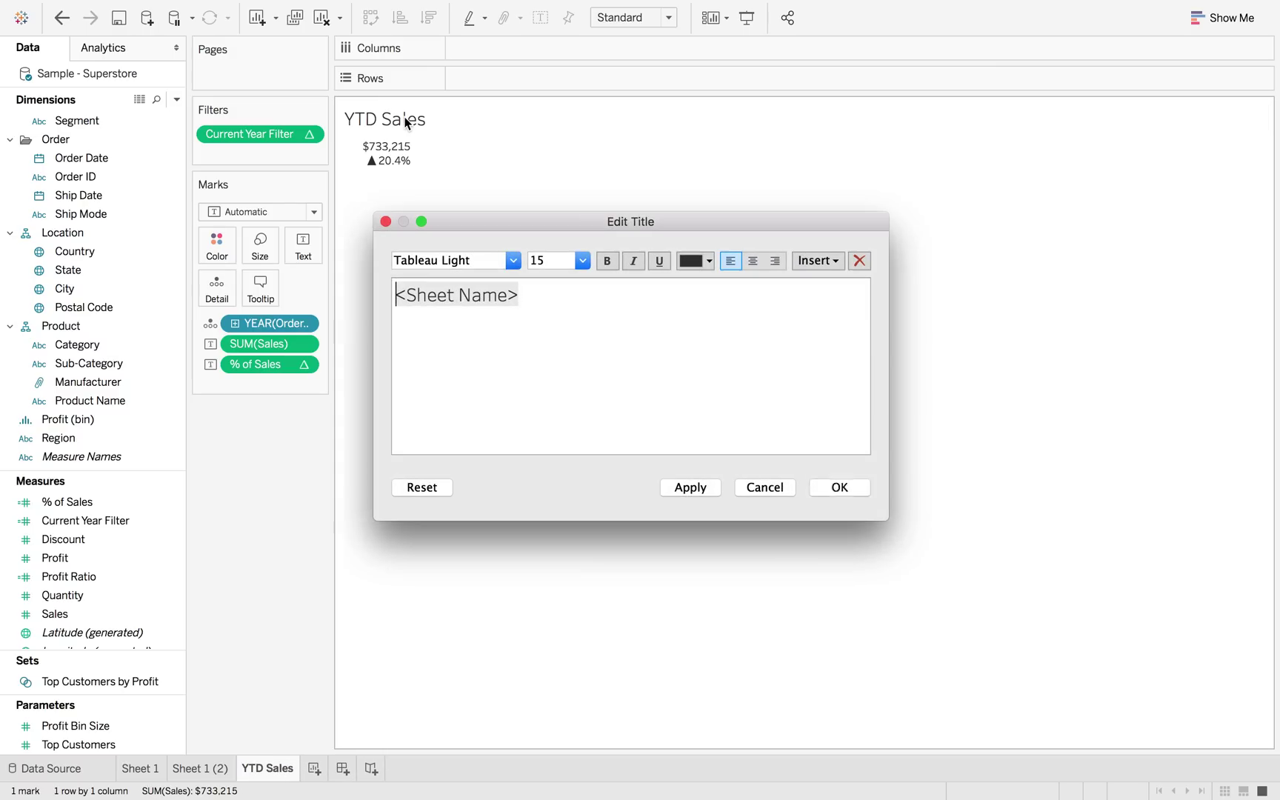
pyautogui.click(445, 319)
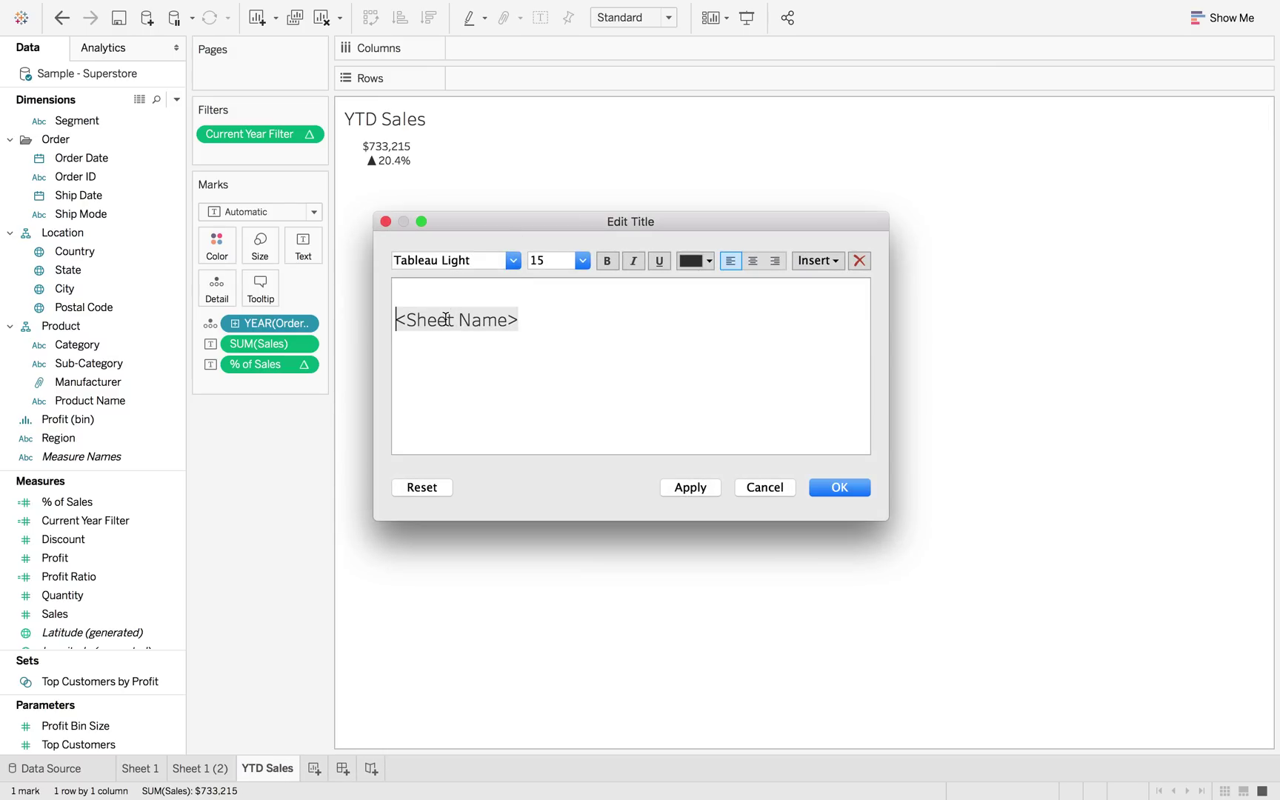
pyautogui.click(847, 260)
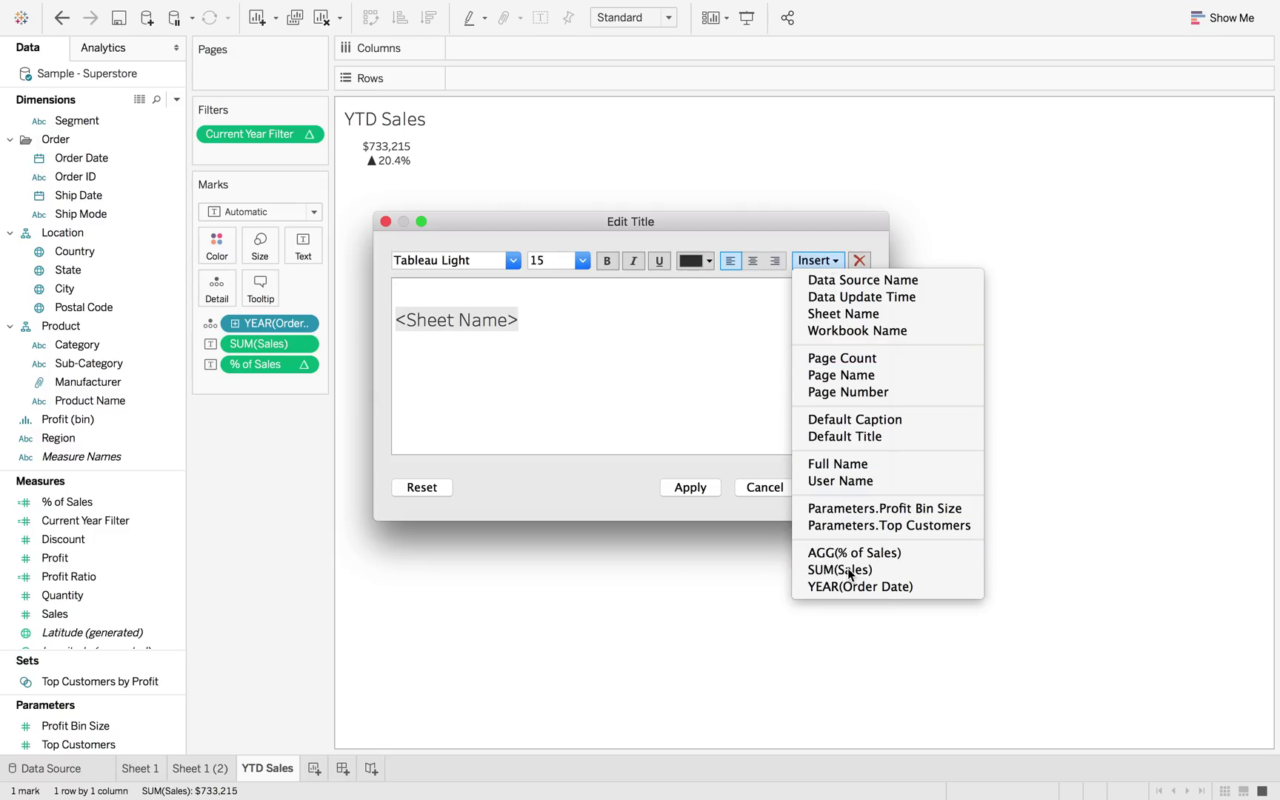
pyautogui.click(849, 571)
pyautogui.click(828, 261)
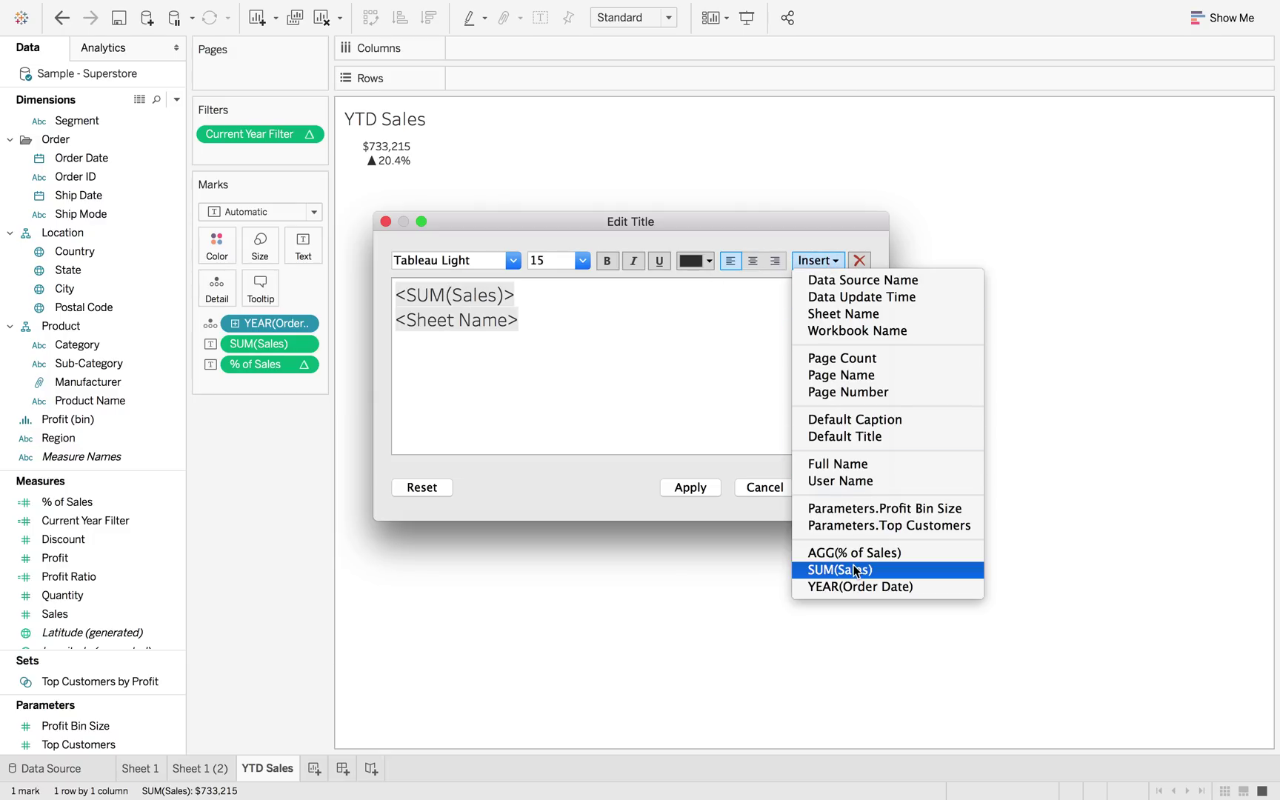
pyautogui.click(881, 554)
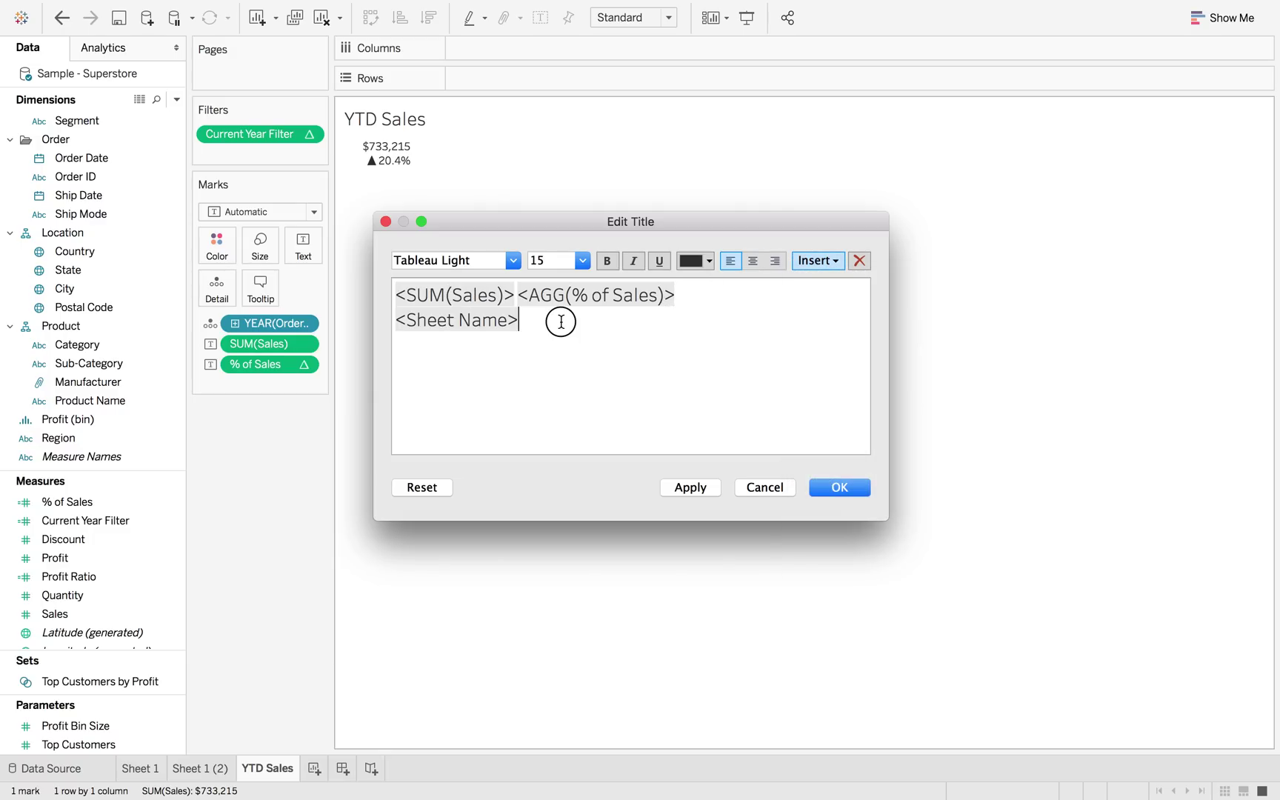
# Step: Set the percentage and sheet name to size 10, centre the title, and use Polygon marks
pyautogui.moveTo(560, 317); pyautogui.dragTo(518, 293)
pyautogui.click(577, 262)
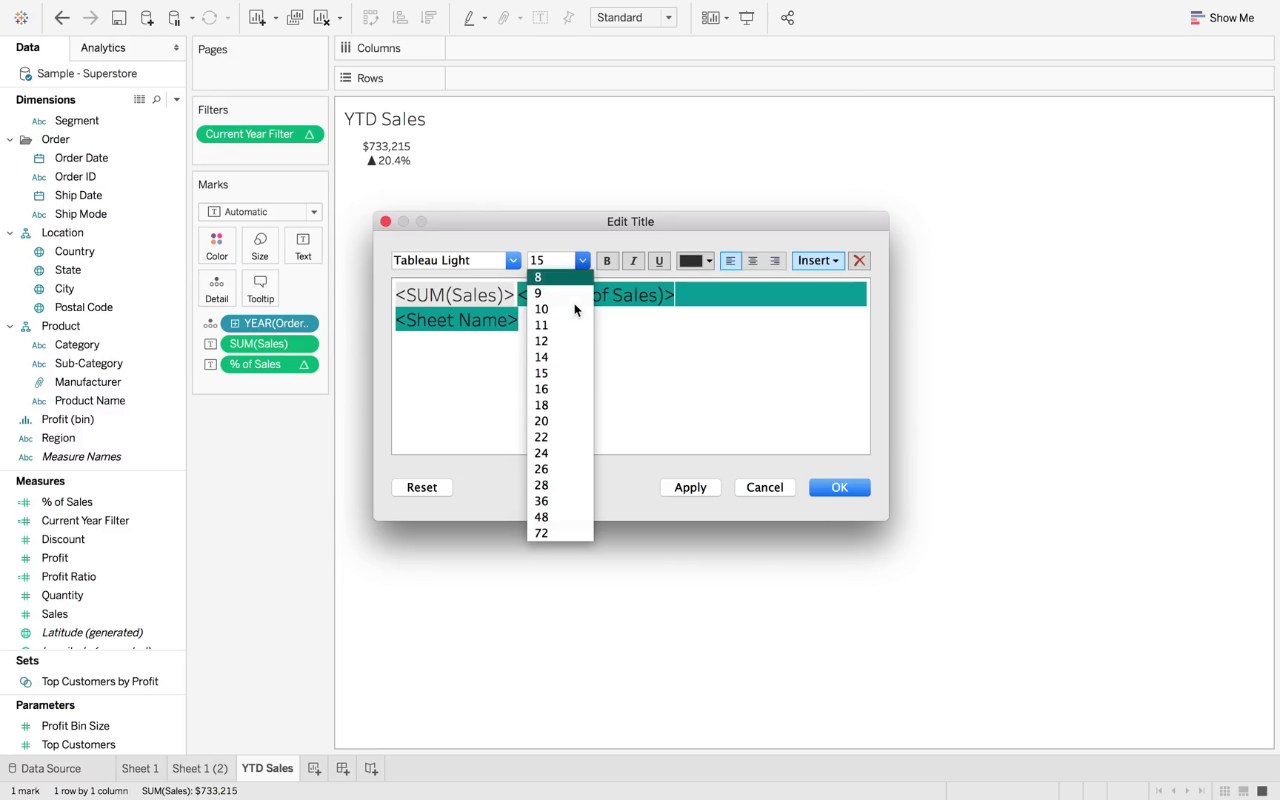
pyautogui.click(564, 310)
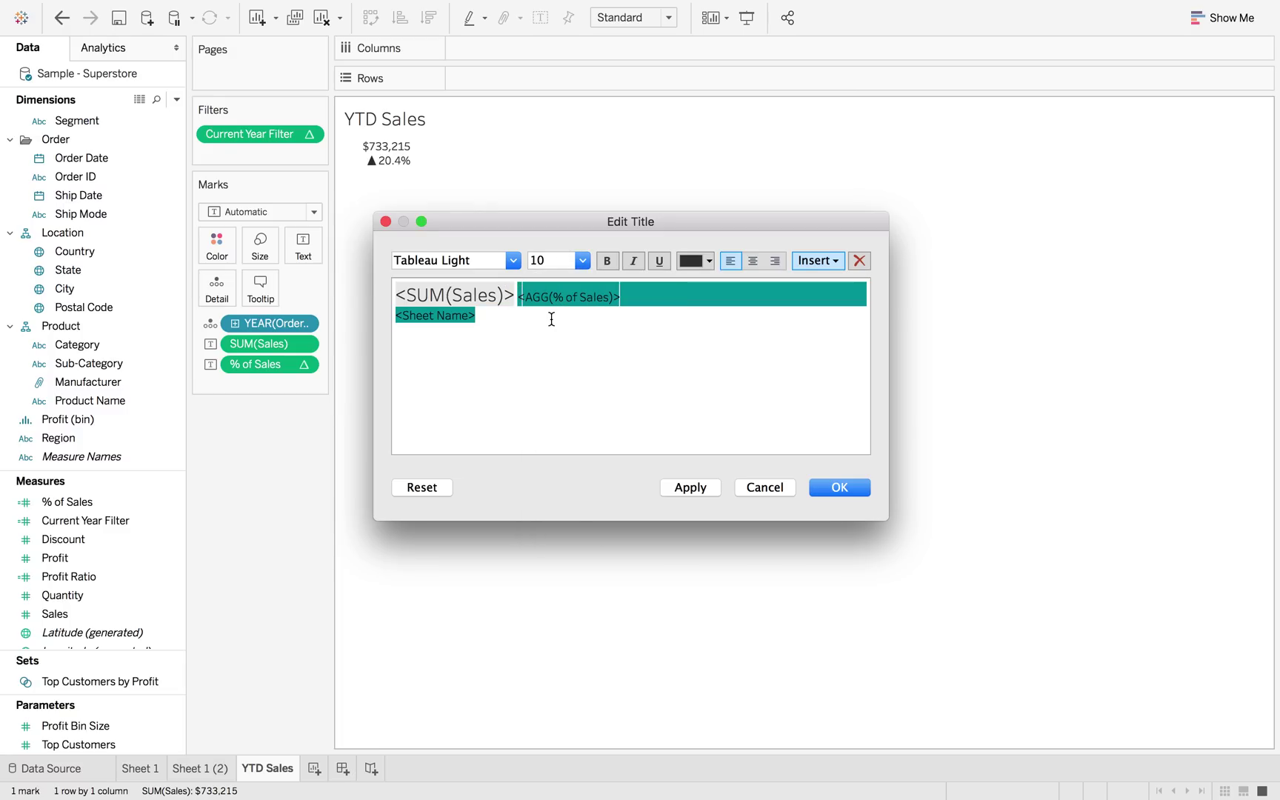
pyautogui.press('super+a')
pyautogui.click(752, 261)
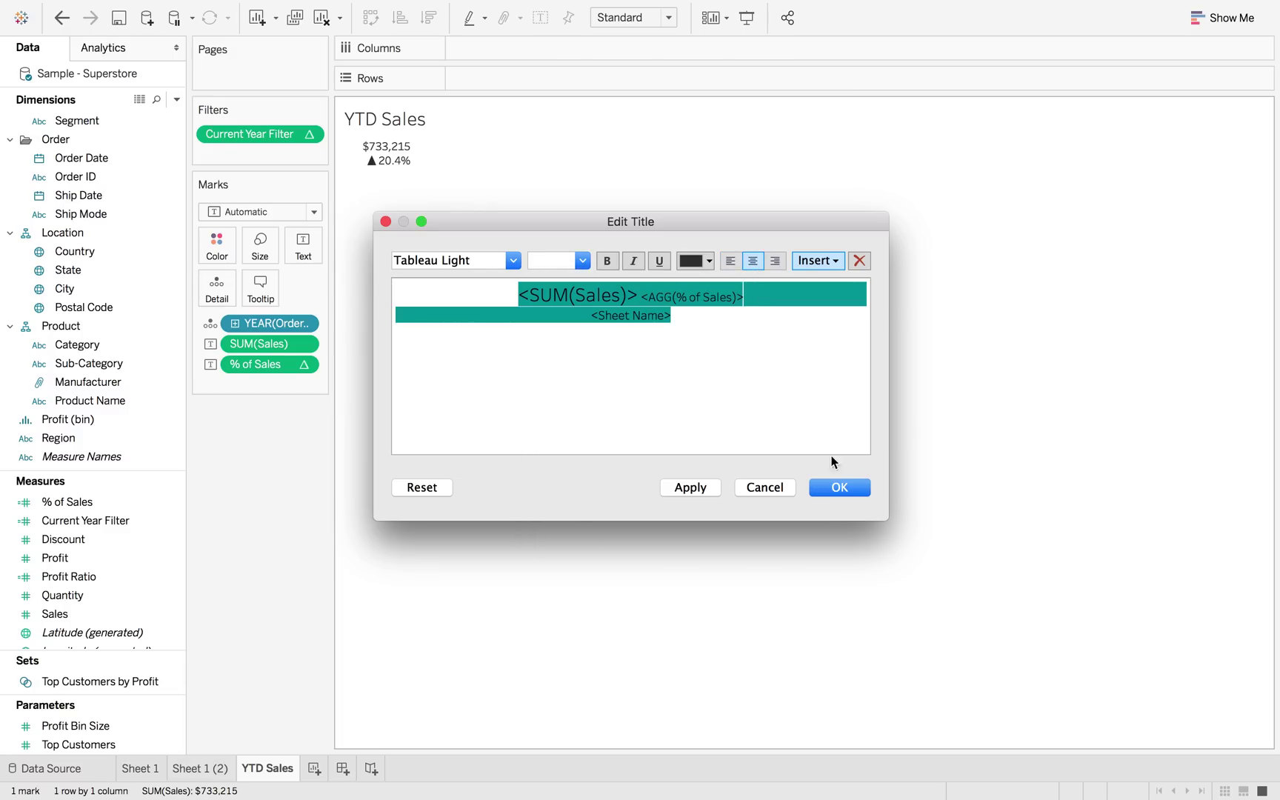
pyautogui.click(840, 487)
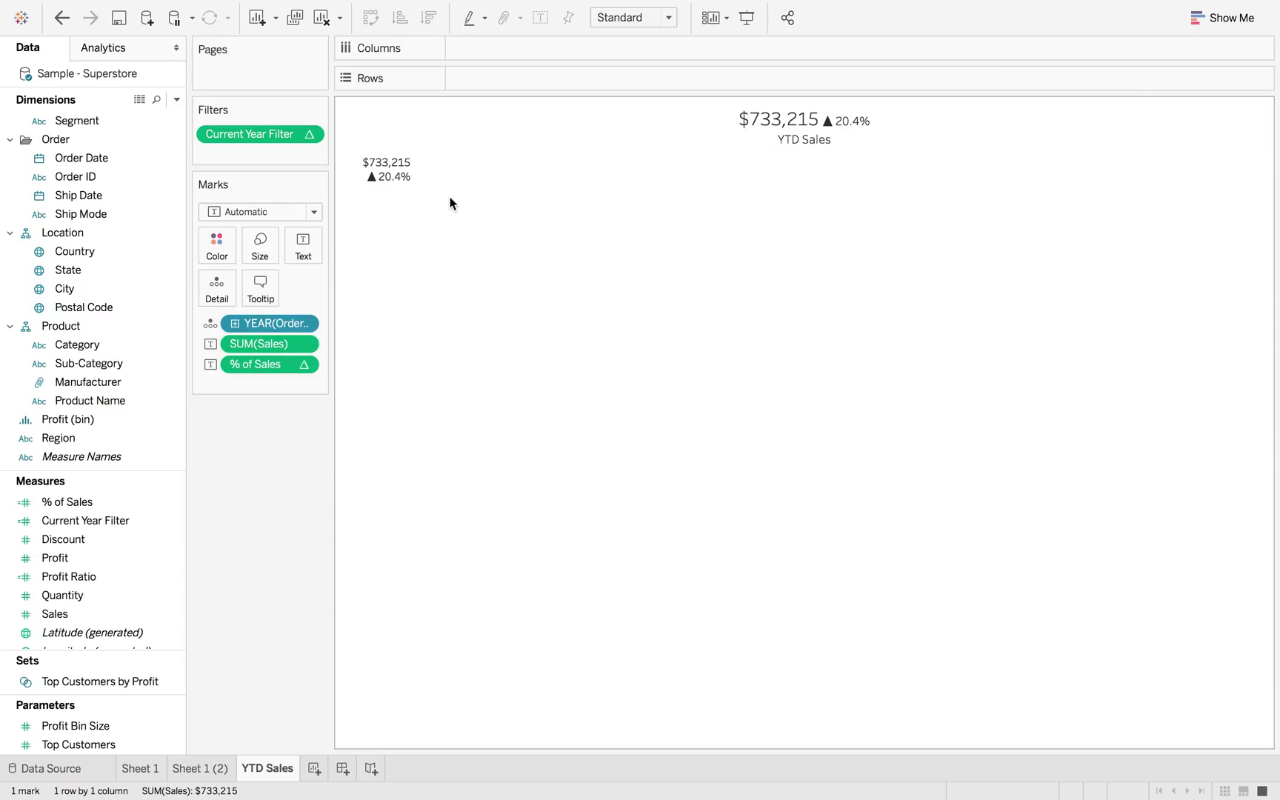
pyautogui.click(247, 209)
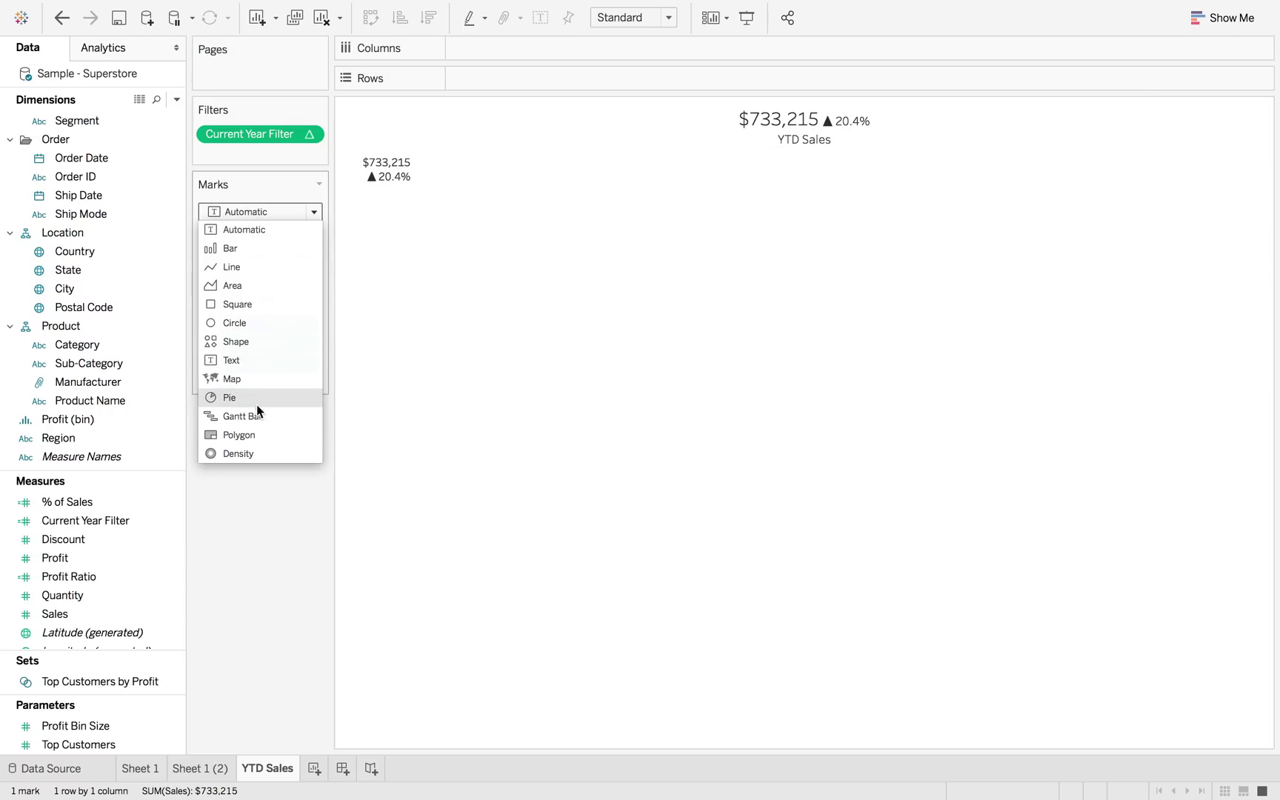
pyautogui.click(254, 431)
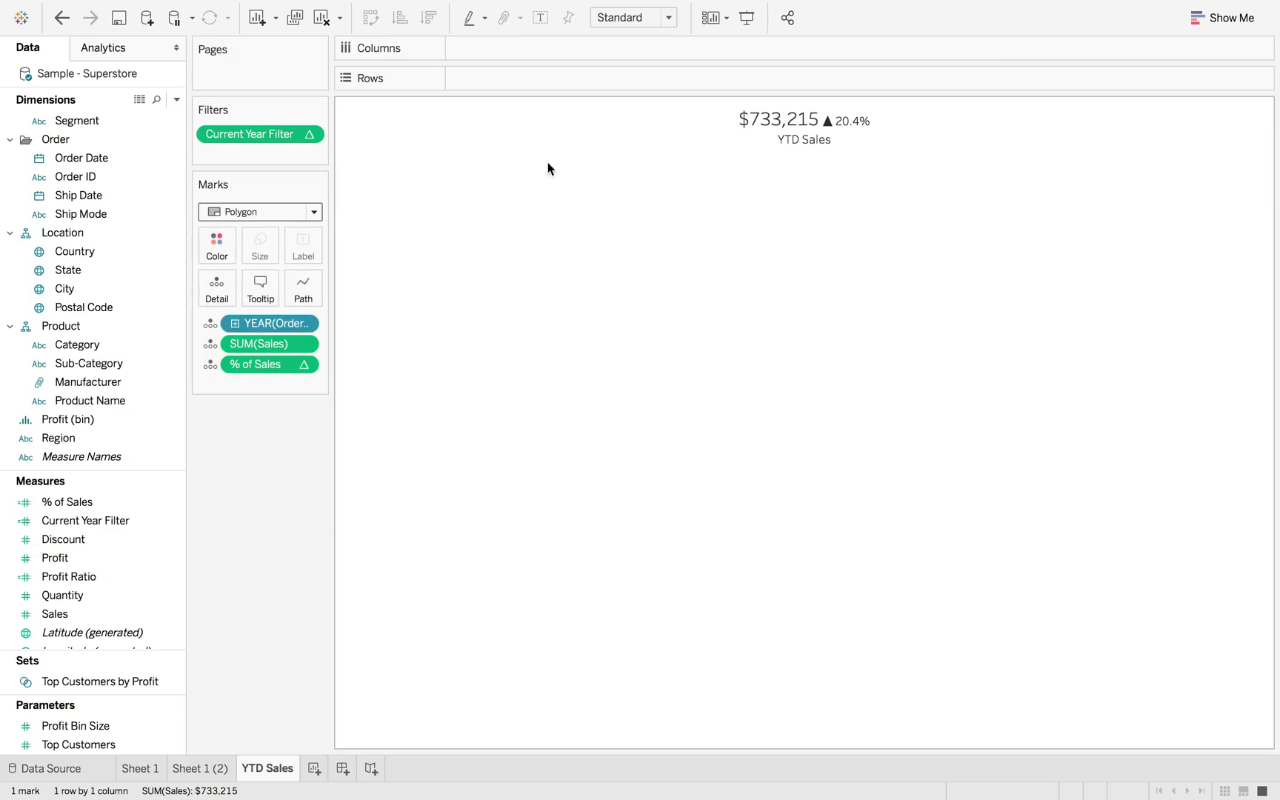
# Step: Duplicate the YTD Sales sheet and rename the copy 'YTD Profit'
pyautogui.rightClick(283, 774)
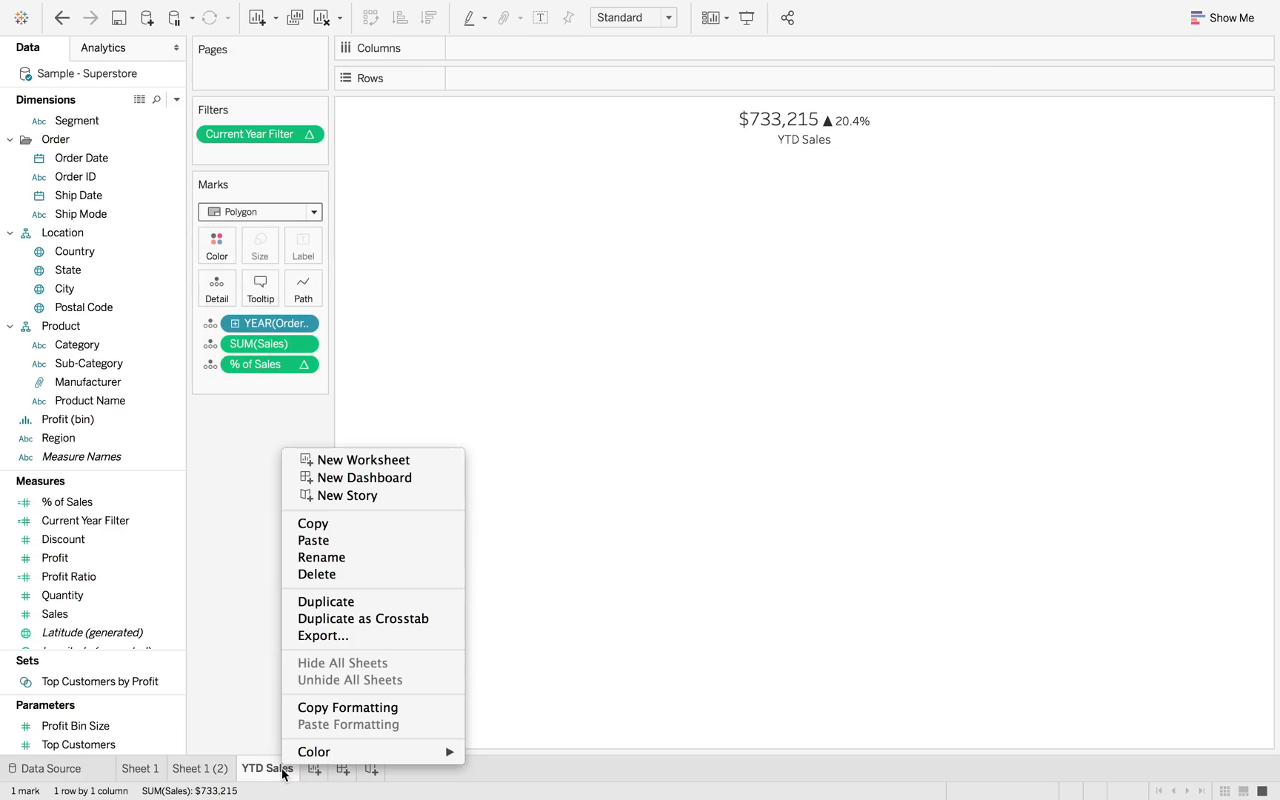
pyautogui.click(363, 601)
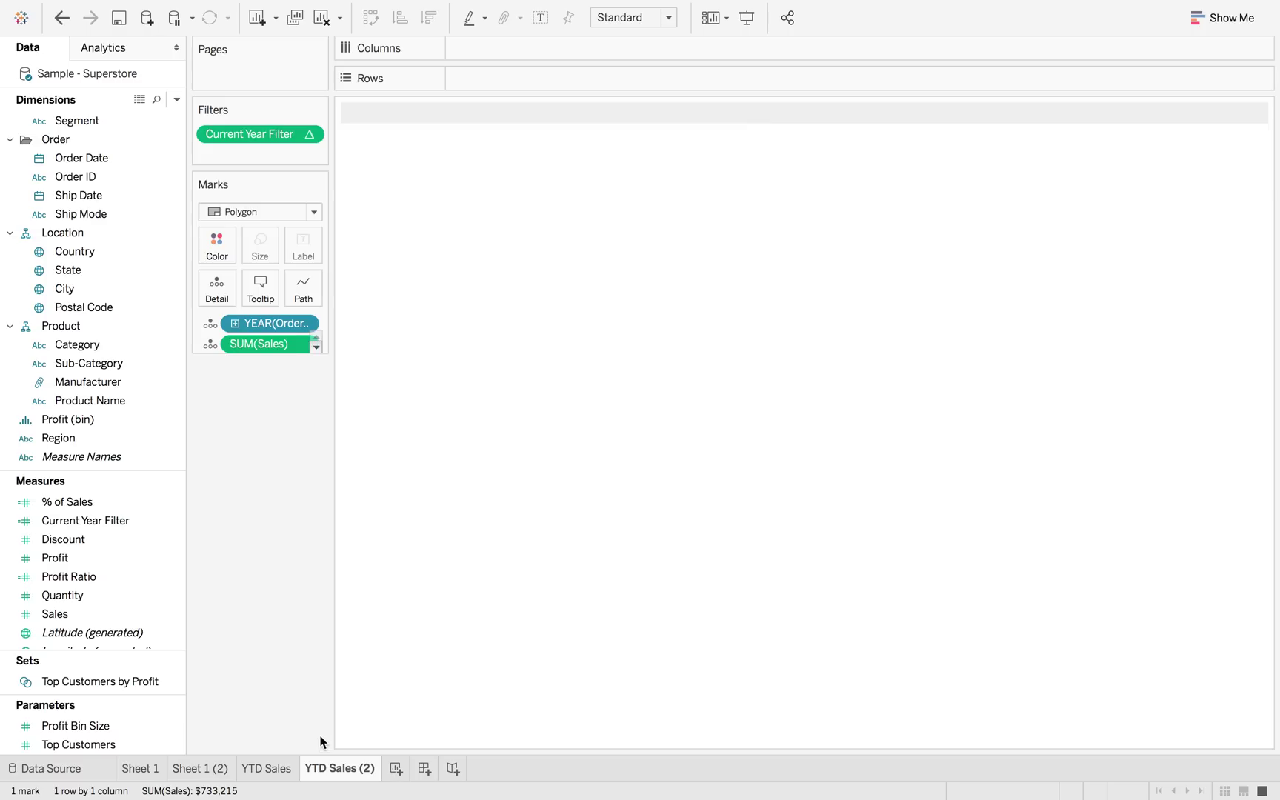
pyautogui.doubleClick(330, 769)
pyautogui.write('YTD')
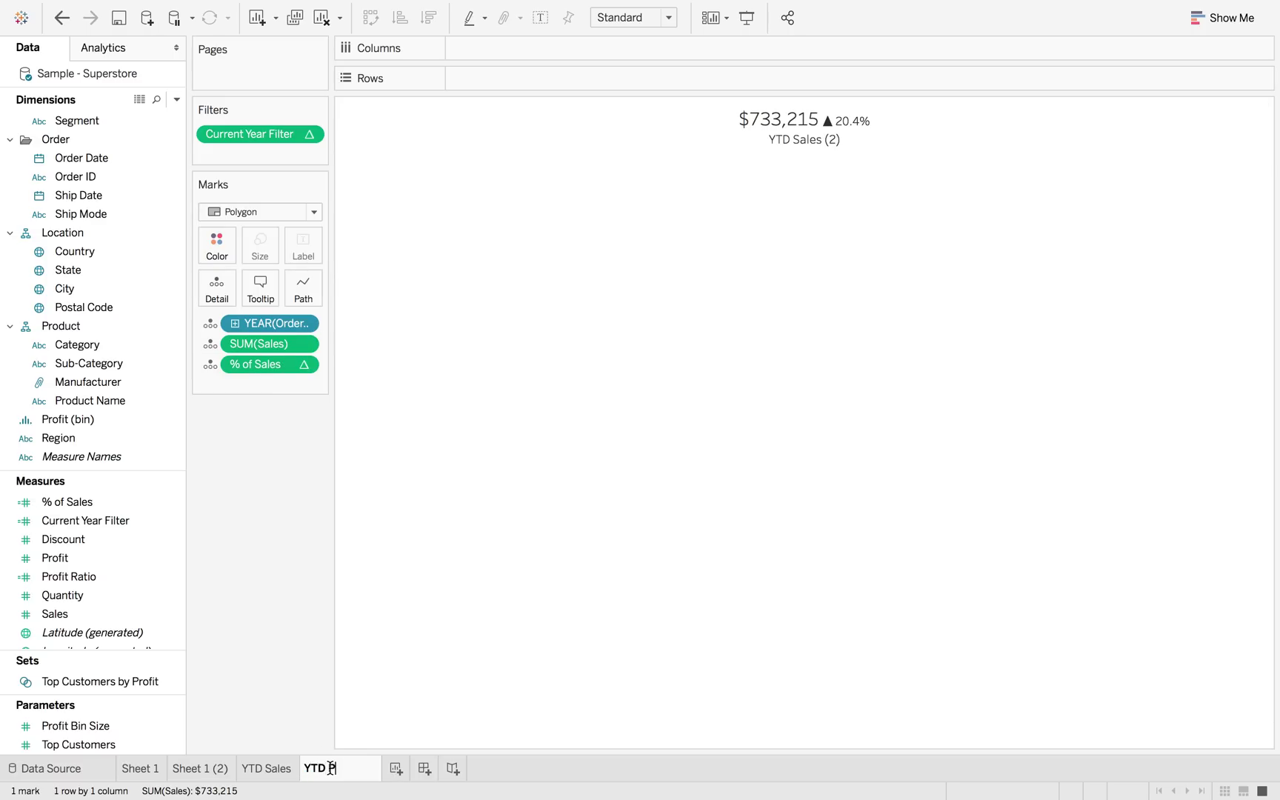
pyautogui.write(' Profit')
pyautogui.press('Return')
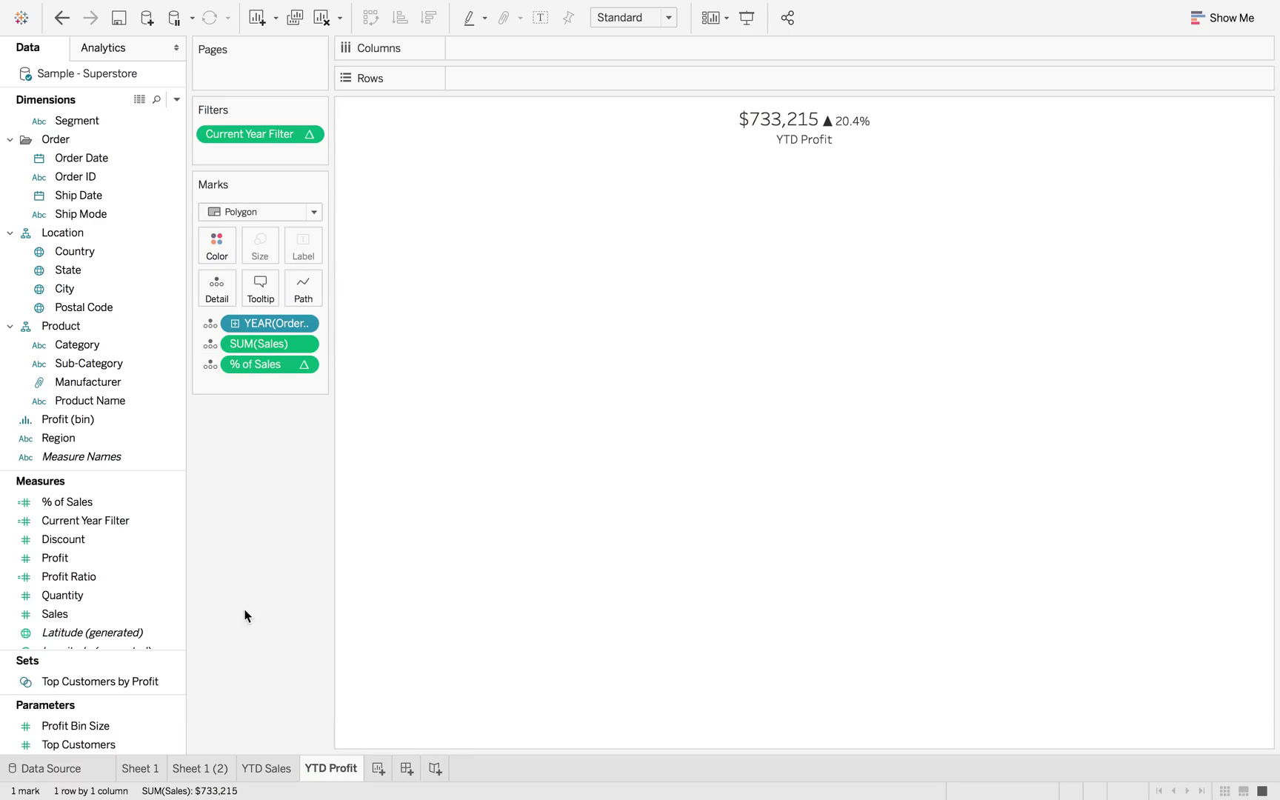
# Step: Duplicate % of Sales and replace every [Sales] in the copy's formula with [Profit]
pyautogui.rightClick(144, 502)
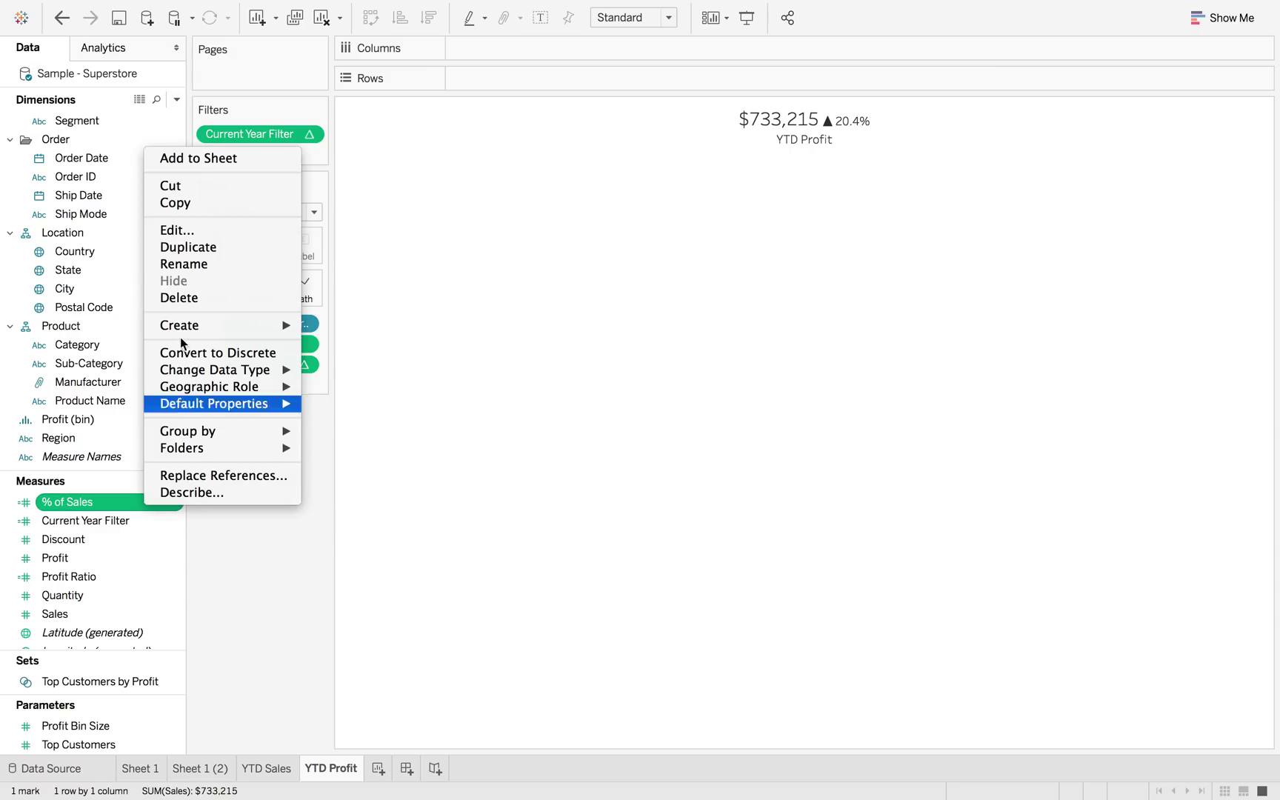
pyautogui.click(218, 247)
pyautogui.rightClick(166, 523)
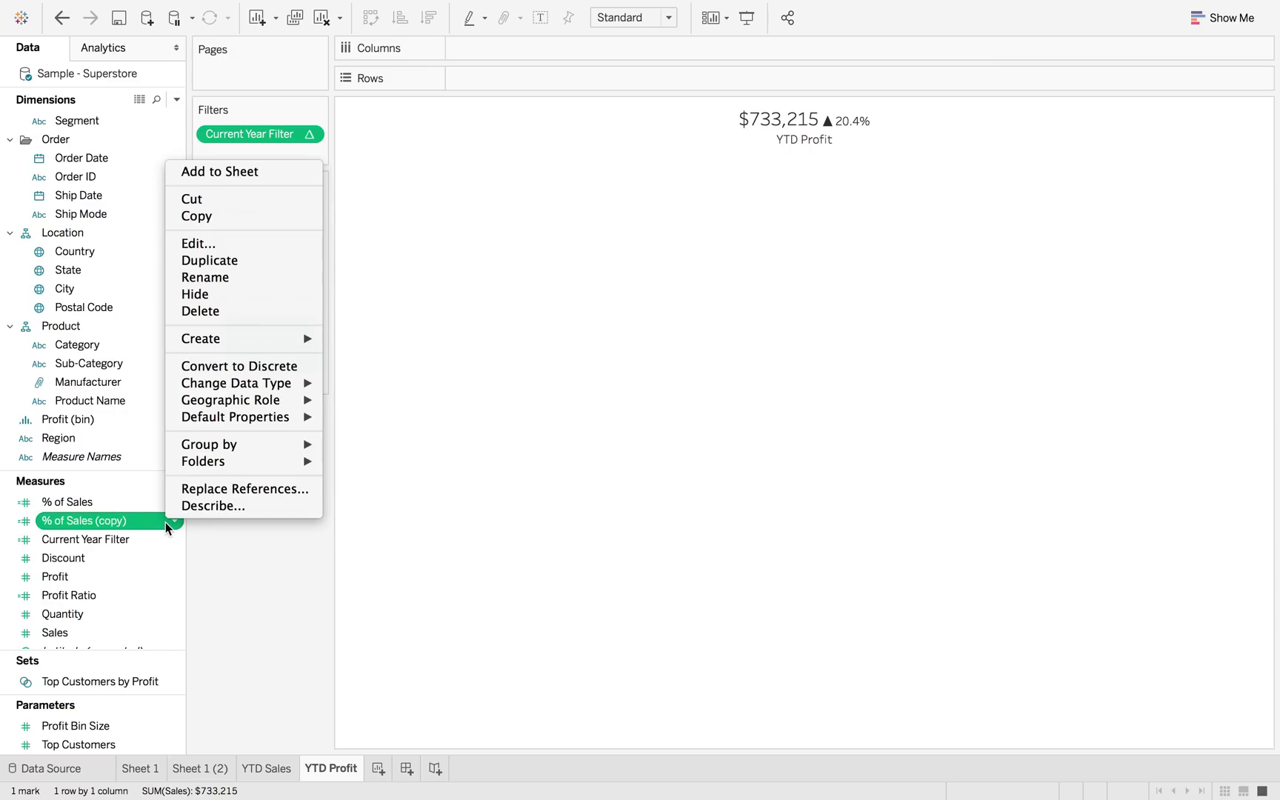
pyautogui.click(211, 251)
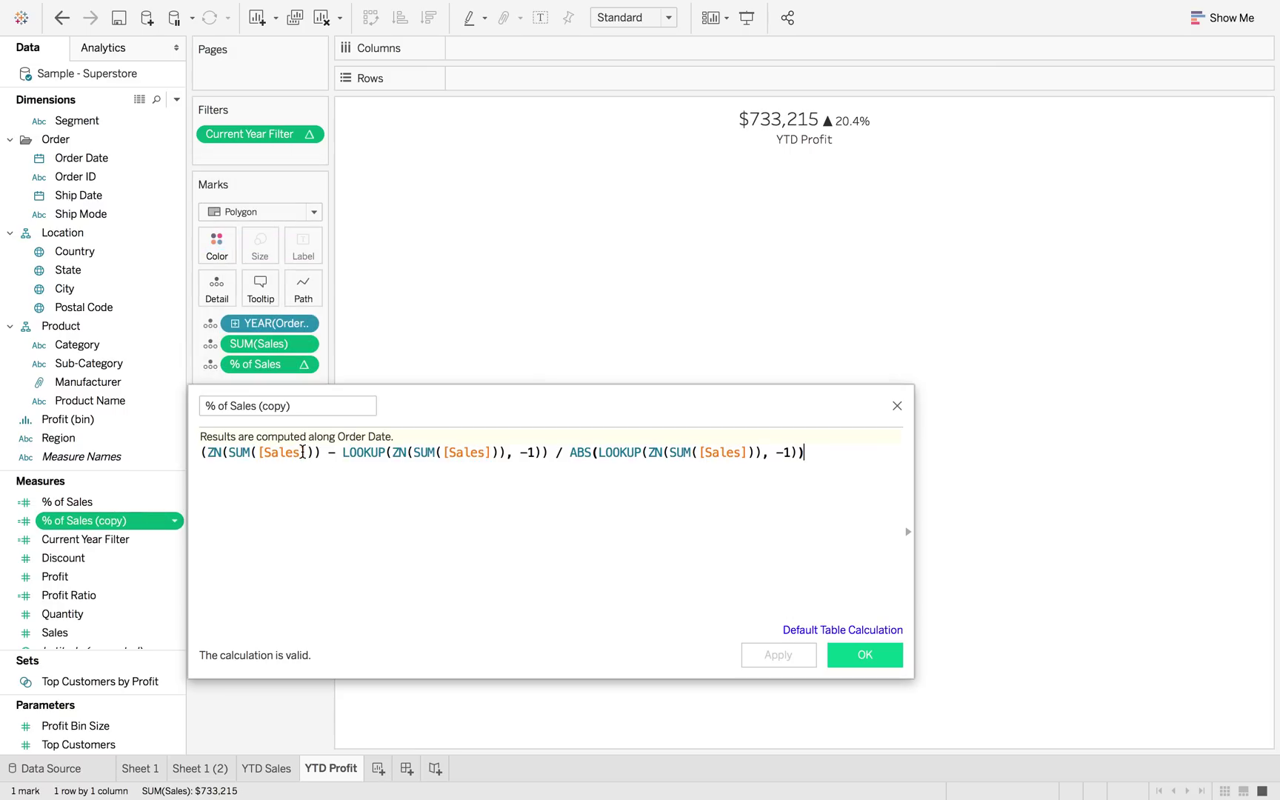
pyautogui.doubleClick(282, 450)
pyautogui.write('pr')
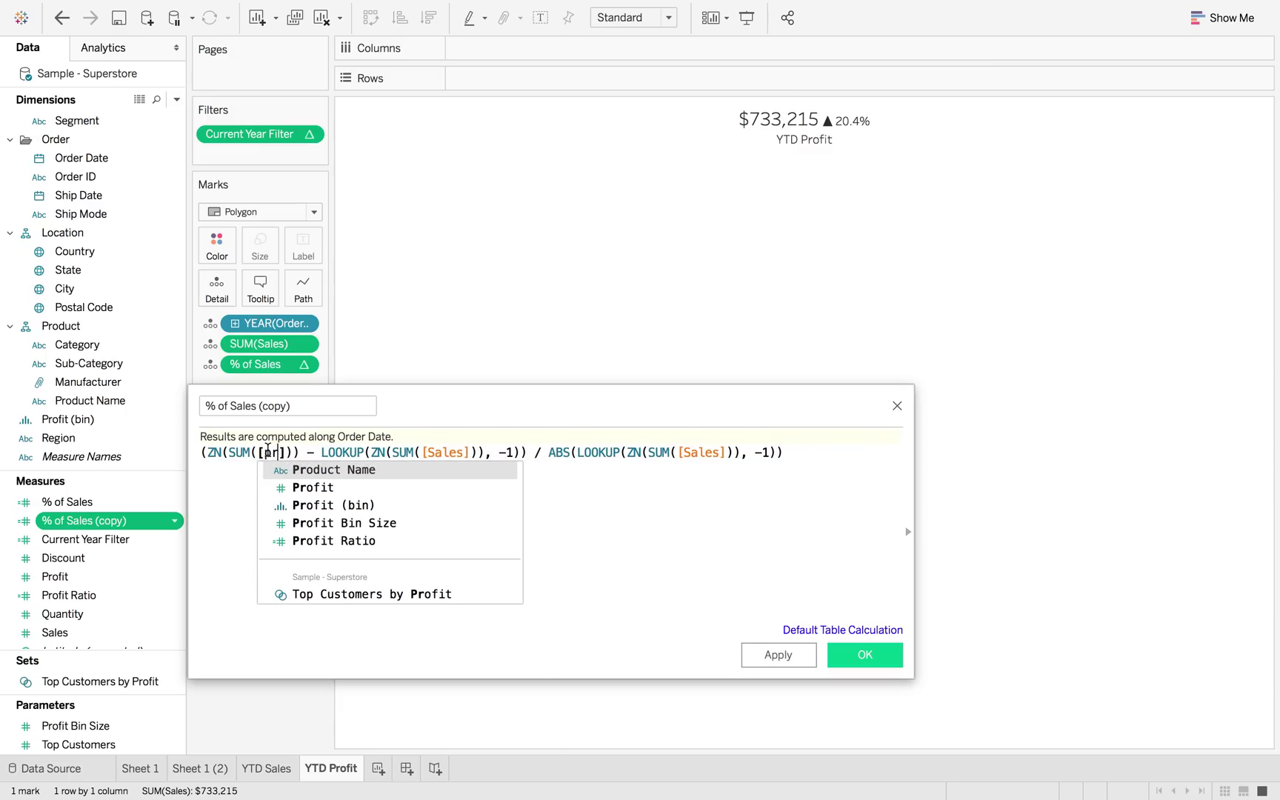
pyautogui.press('Down')
pyautogui.press('Return')
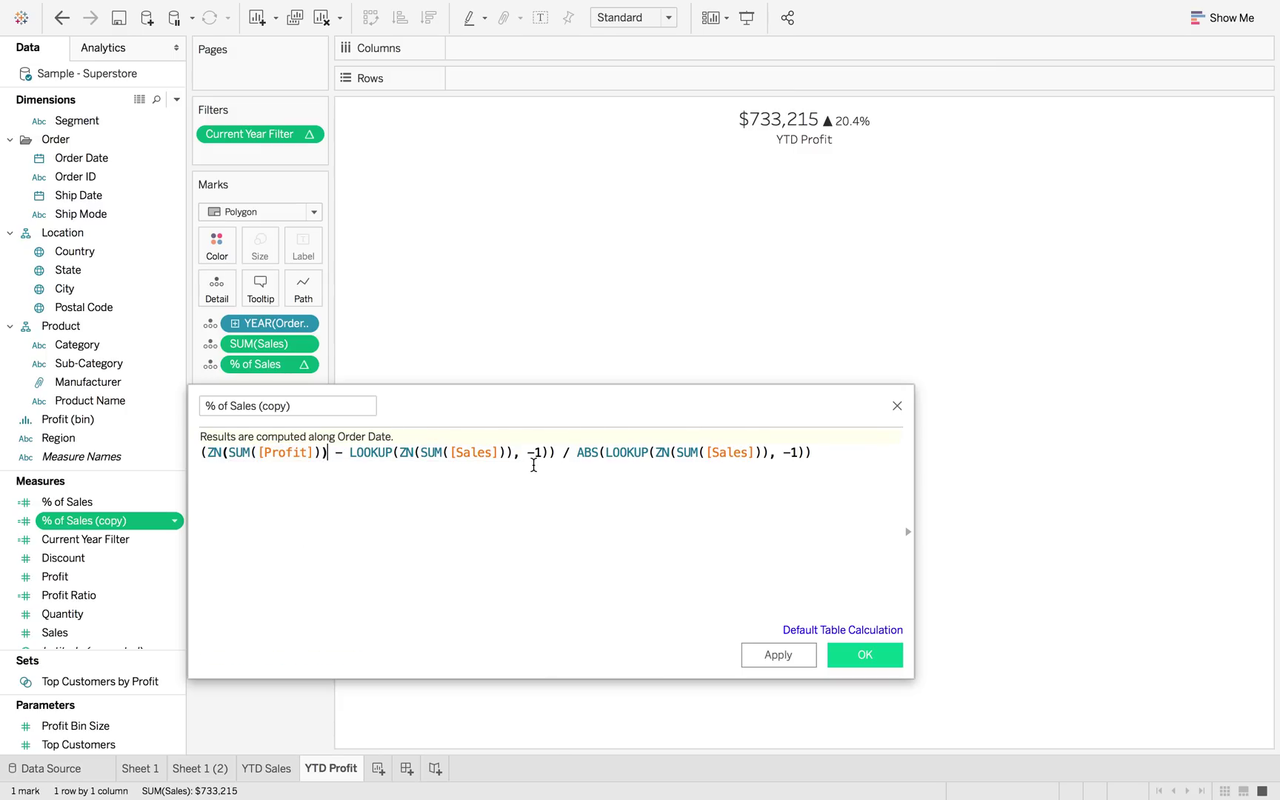
pyautogui.doubleClick(465, 451)
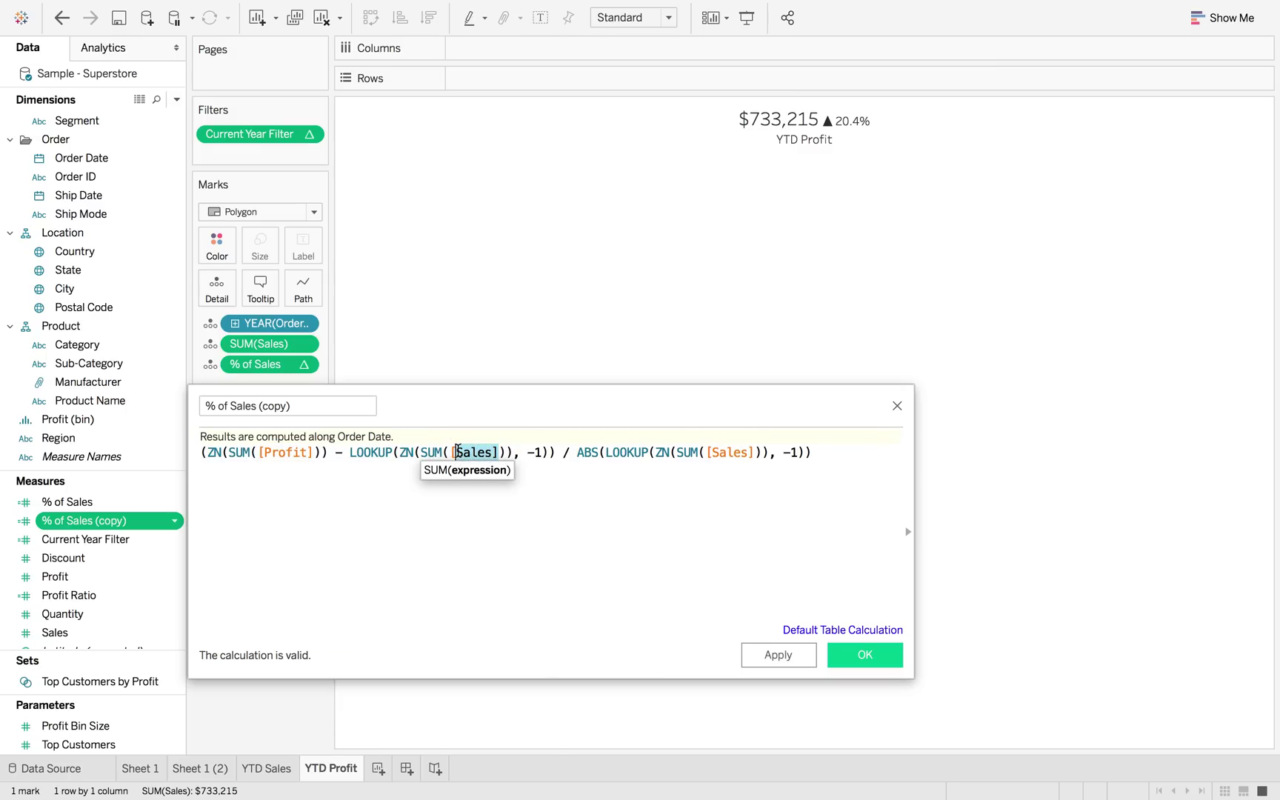
pyautogui.write('pro')
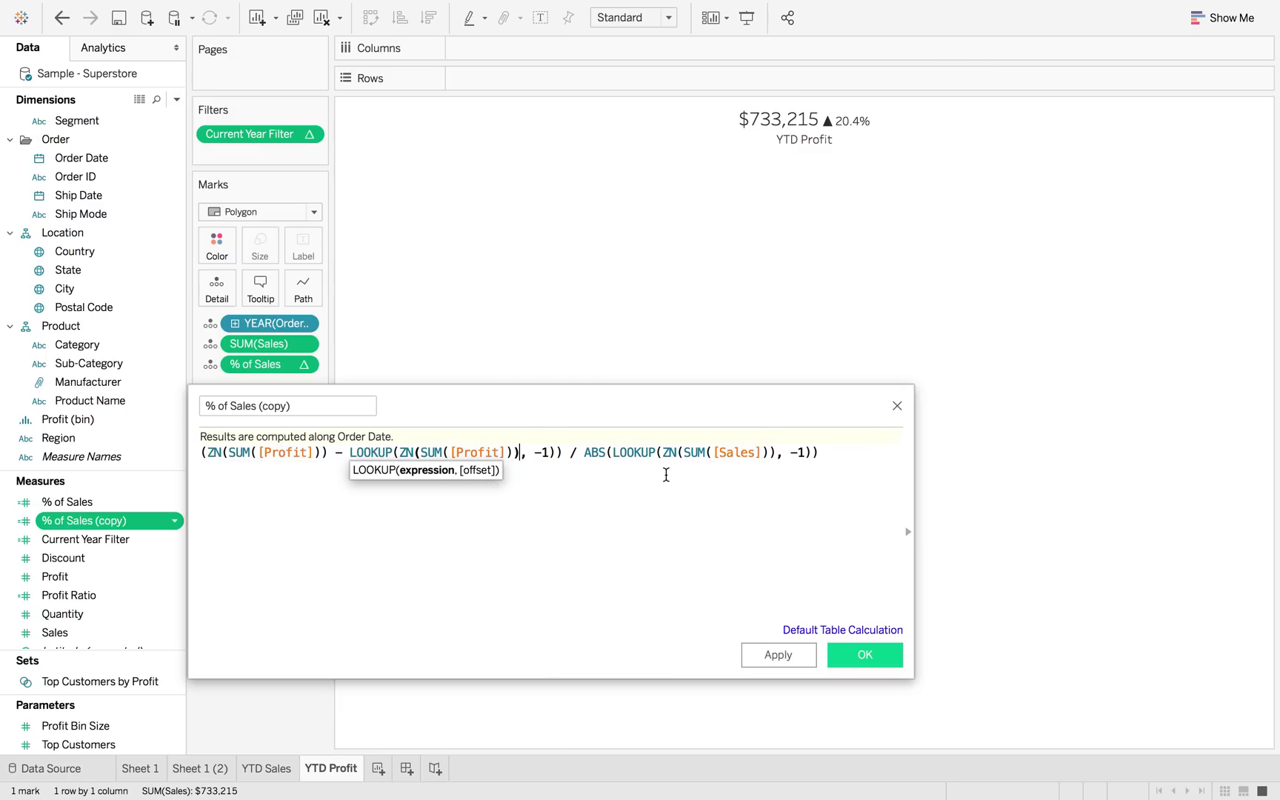
pyautogui.moveTo(768, 452); pyautogui.dragTo(724, 452)
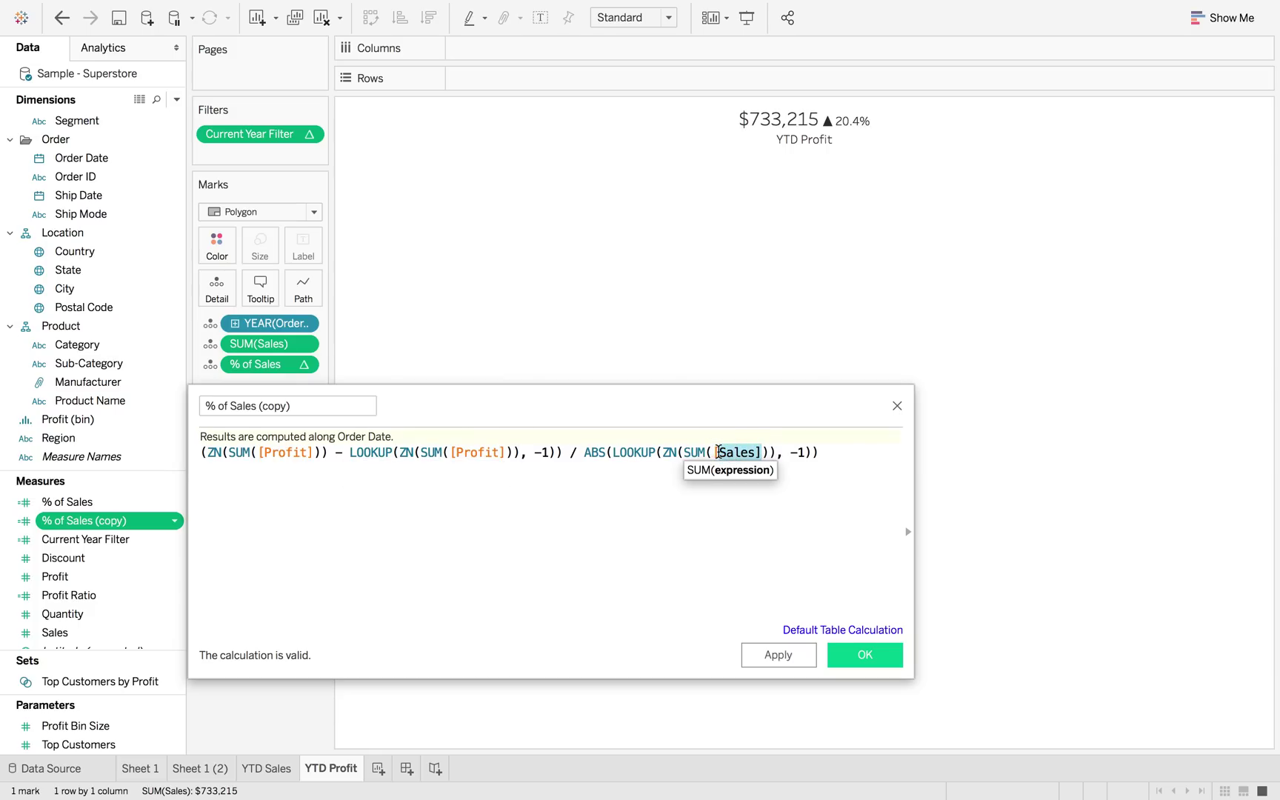
pyautogui.write('pro')
pyautogui.click(744, 487)
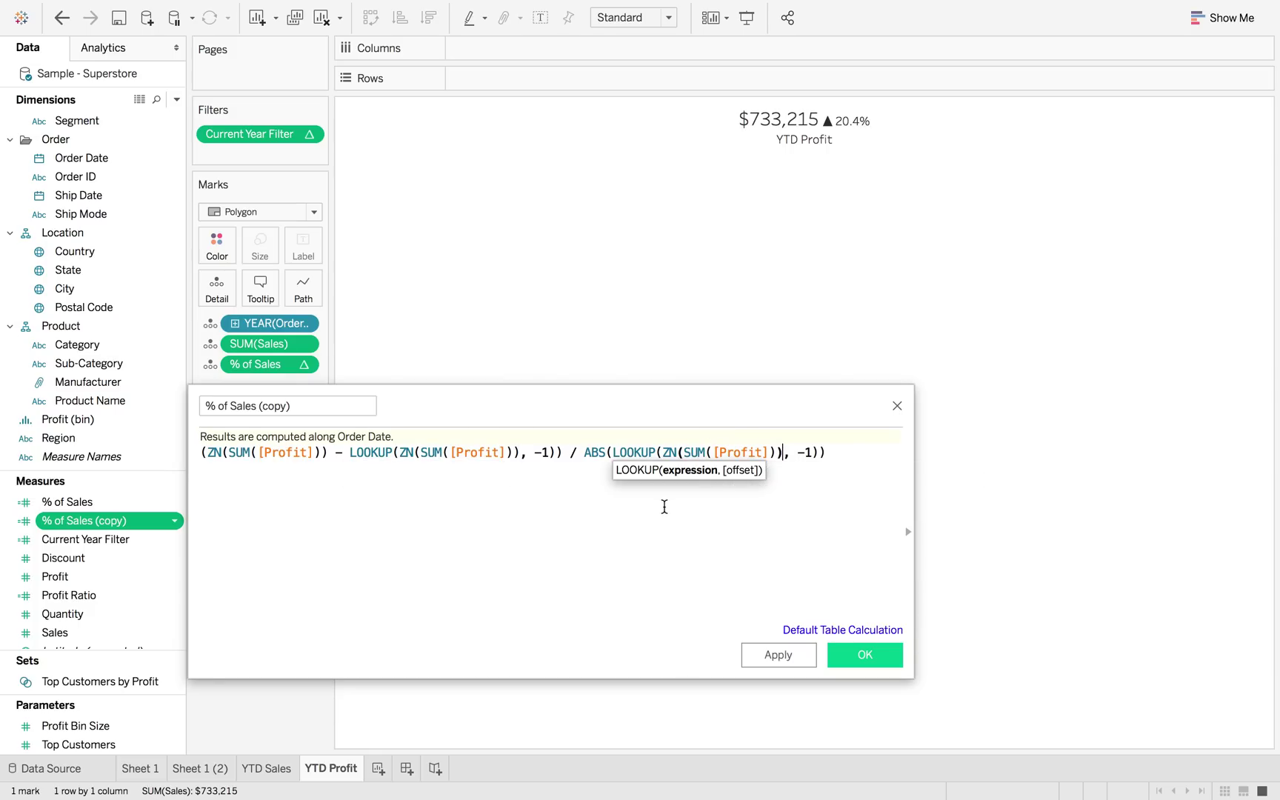
# Step: Save the edited calculation and rename it '% of Profit'
pyautogui.click(859, 656)
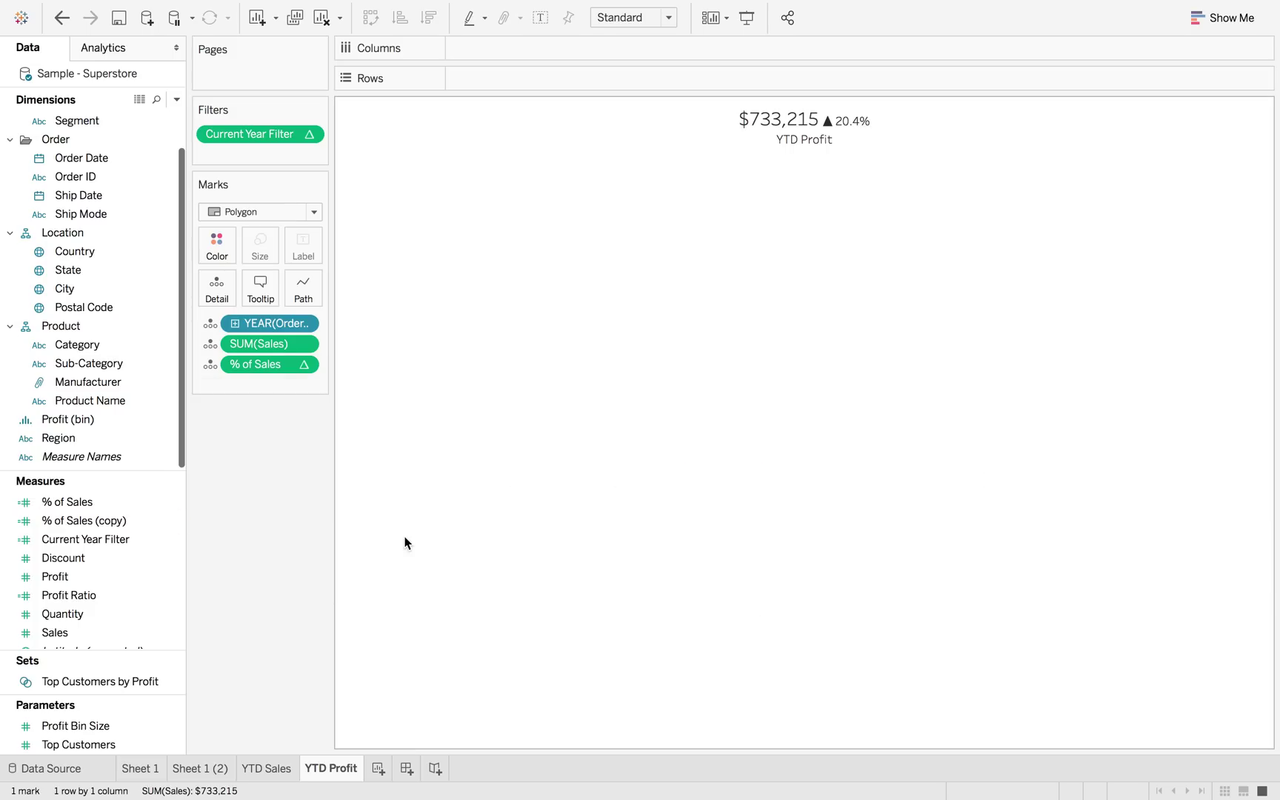
pyautogui.click(121, 523)
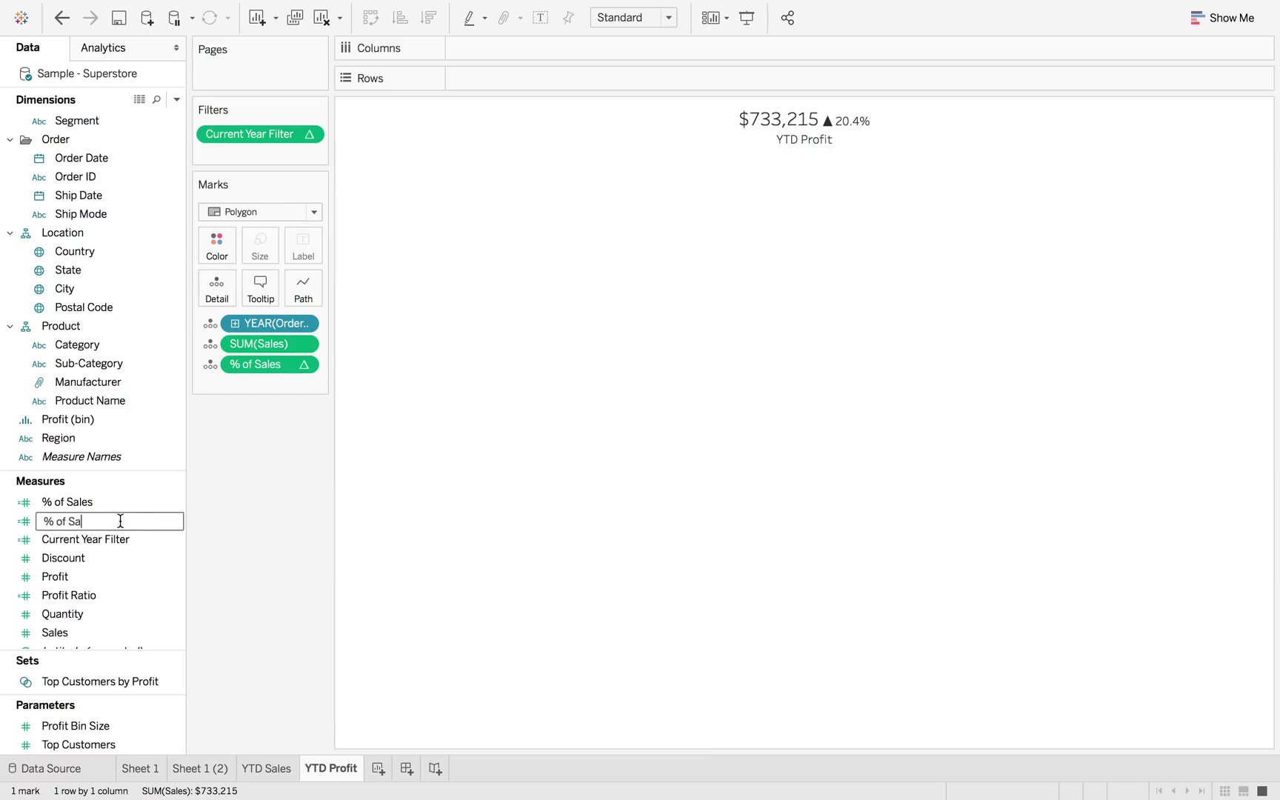
pyautogui.press('Return')
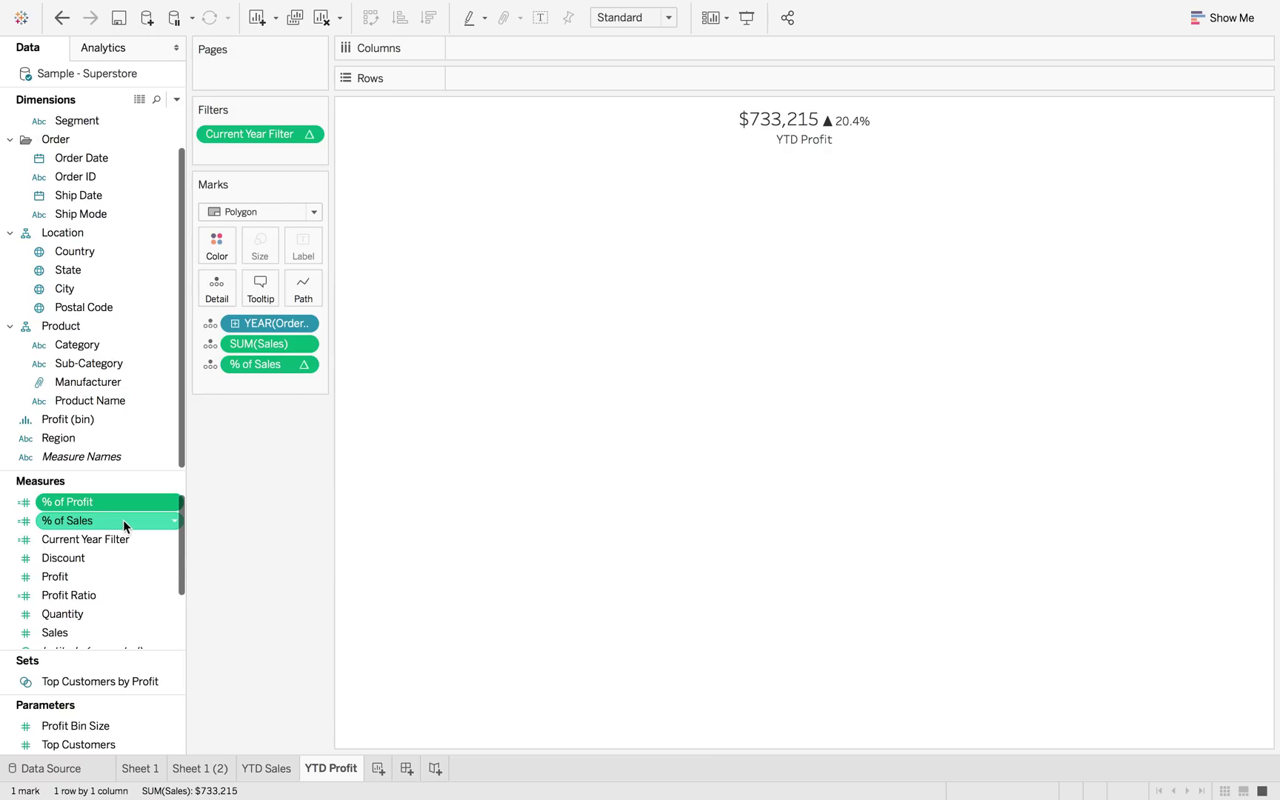
# Step: On the Marks card, replace % of Sales with % of Profit and SUM(Sales) with SUM(Profit)
pyautogui.moveTo(103, 506); pyautogui.dragTo(262, 363)
pyautogui.click(303, 364)
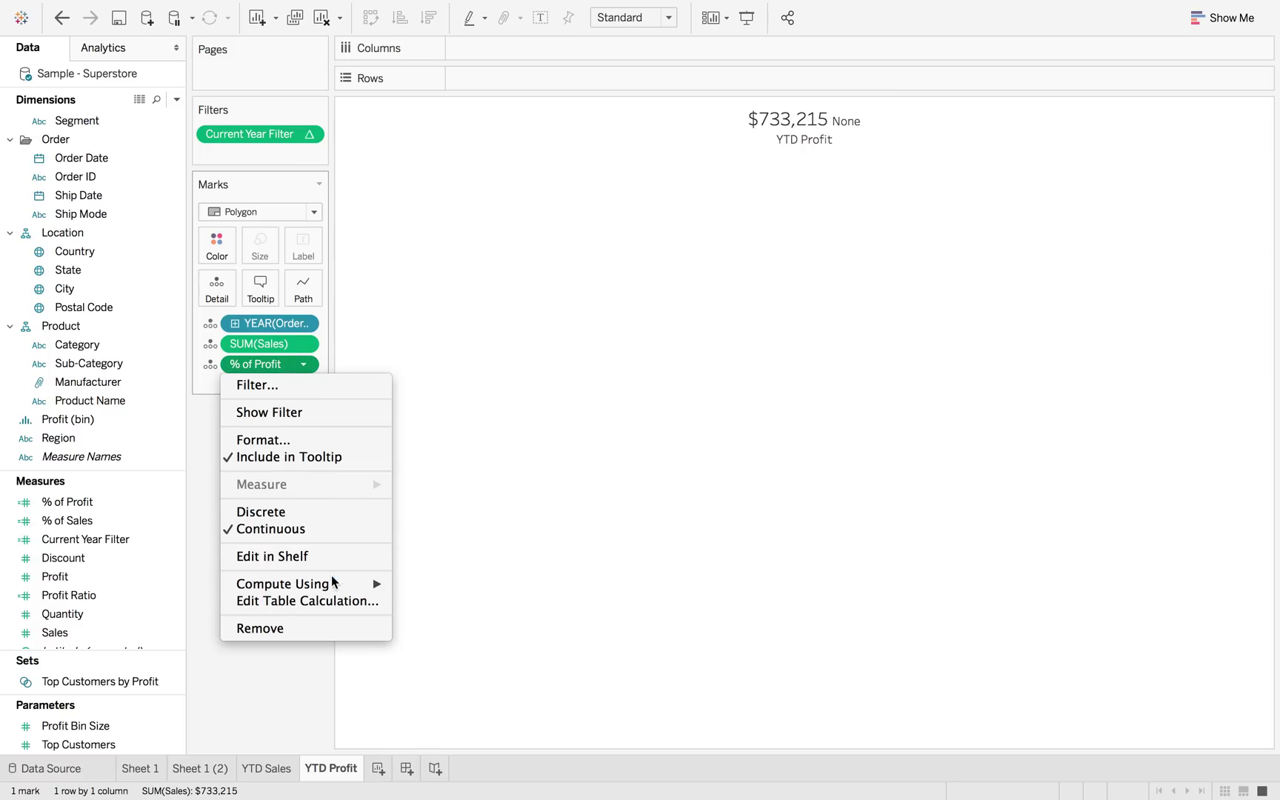
pyautogui.moveTo(378, 587)
pyautogui.click(437, 621)
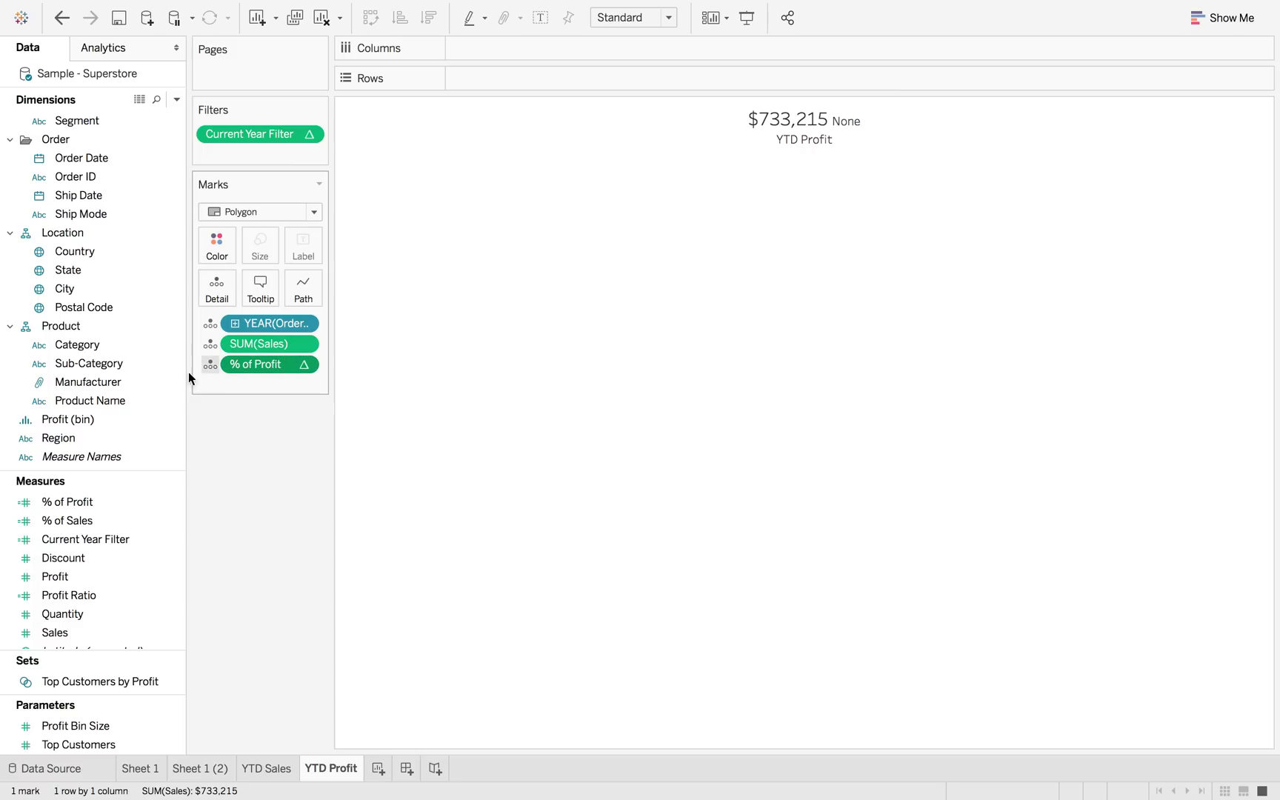
pyautogui.doubleClick(80, 583)
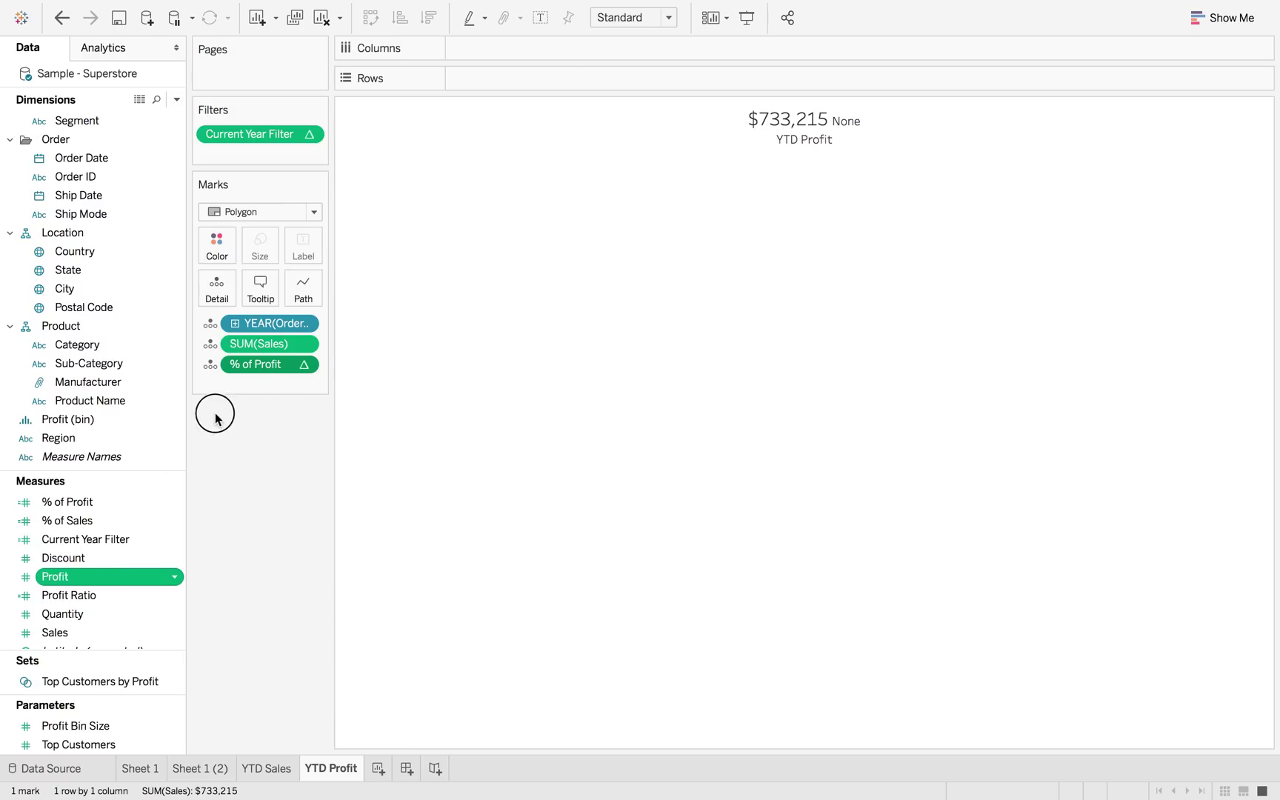
pyautogui.moveTo(488, 87); pyautogui.dragTo(260, 348)
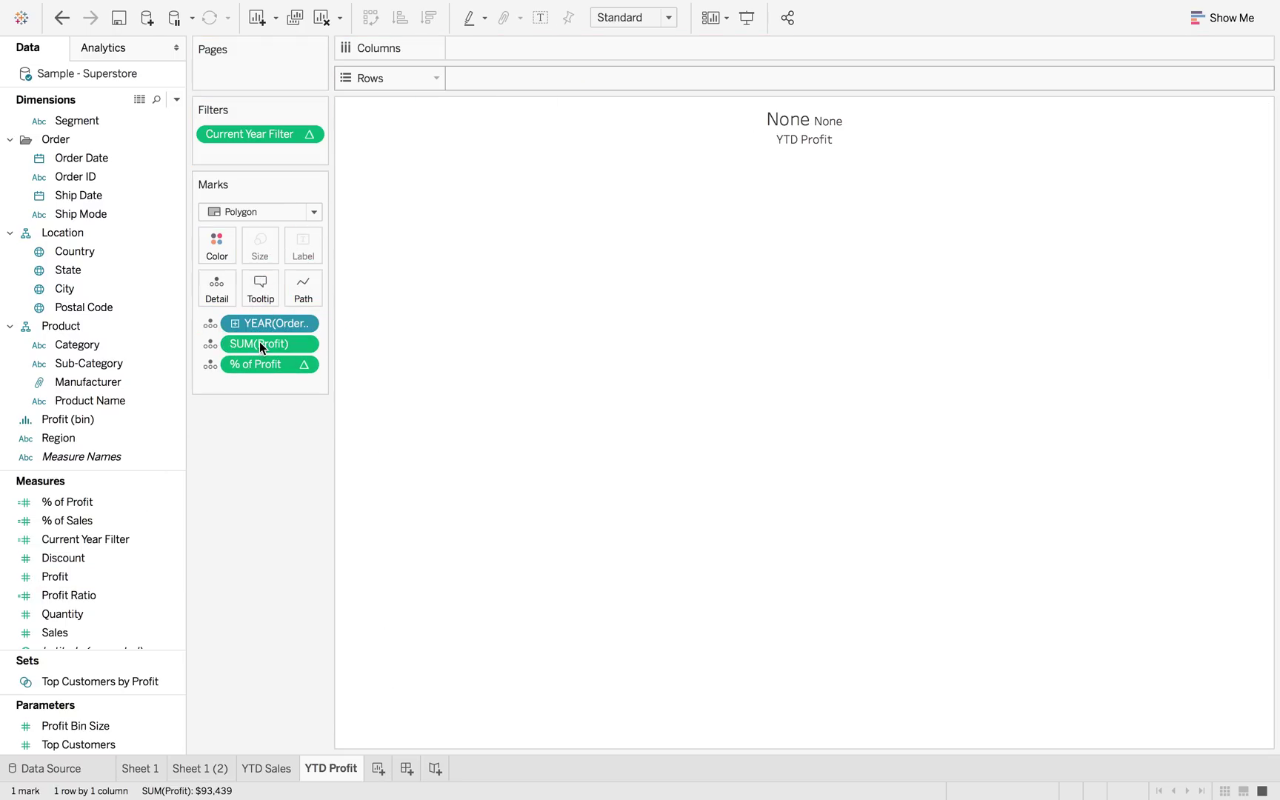
# Step: Replace the title's missing-field placeholders with SUM(Profit) and AGG(% of Profit)
pyautogui.doubleClick(785, 131)
pyautogui.moveTo(509, 293); pyautogui.dragTo(621, 297)
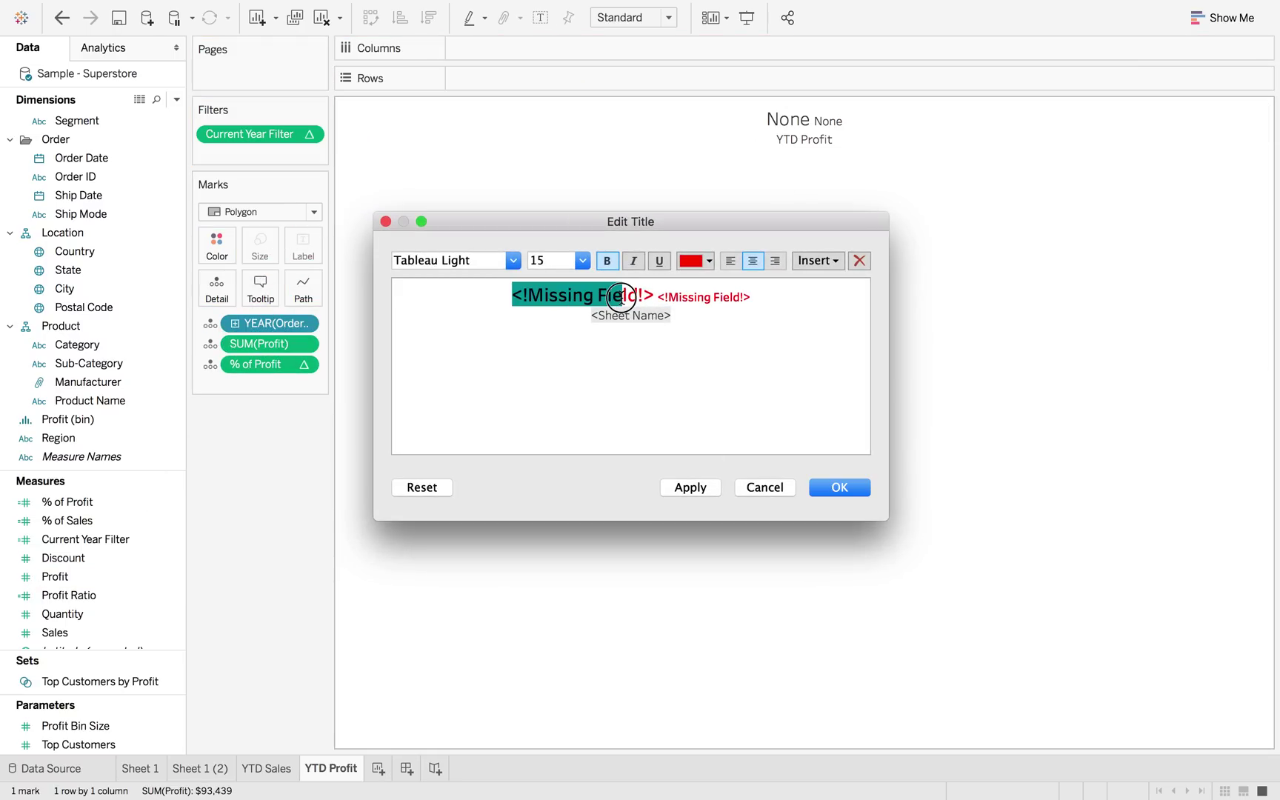
pyautogui.click(800, 260)
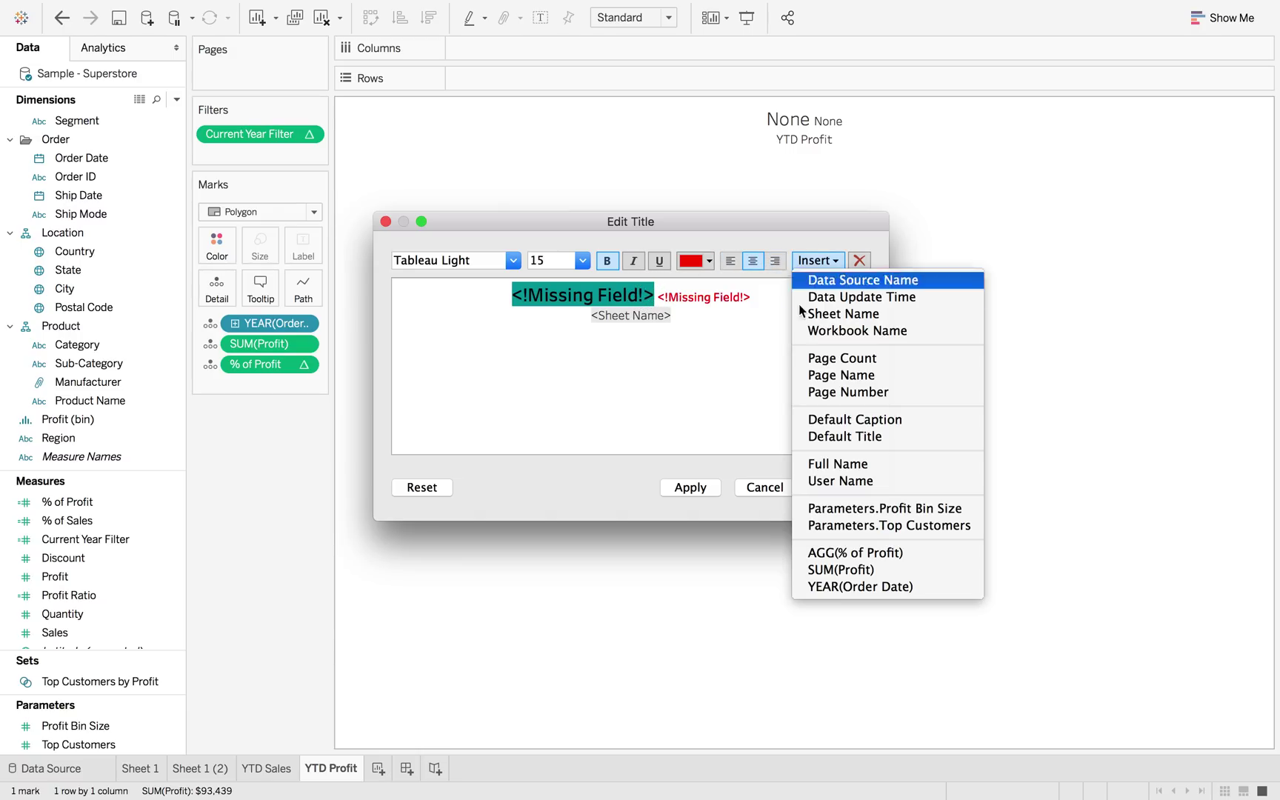
pyautogui.click(820, 570)
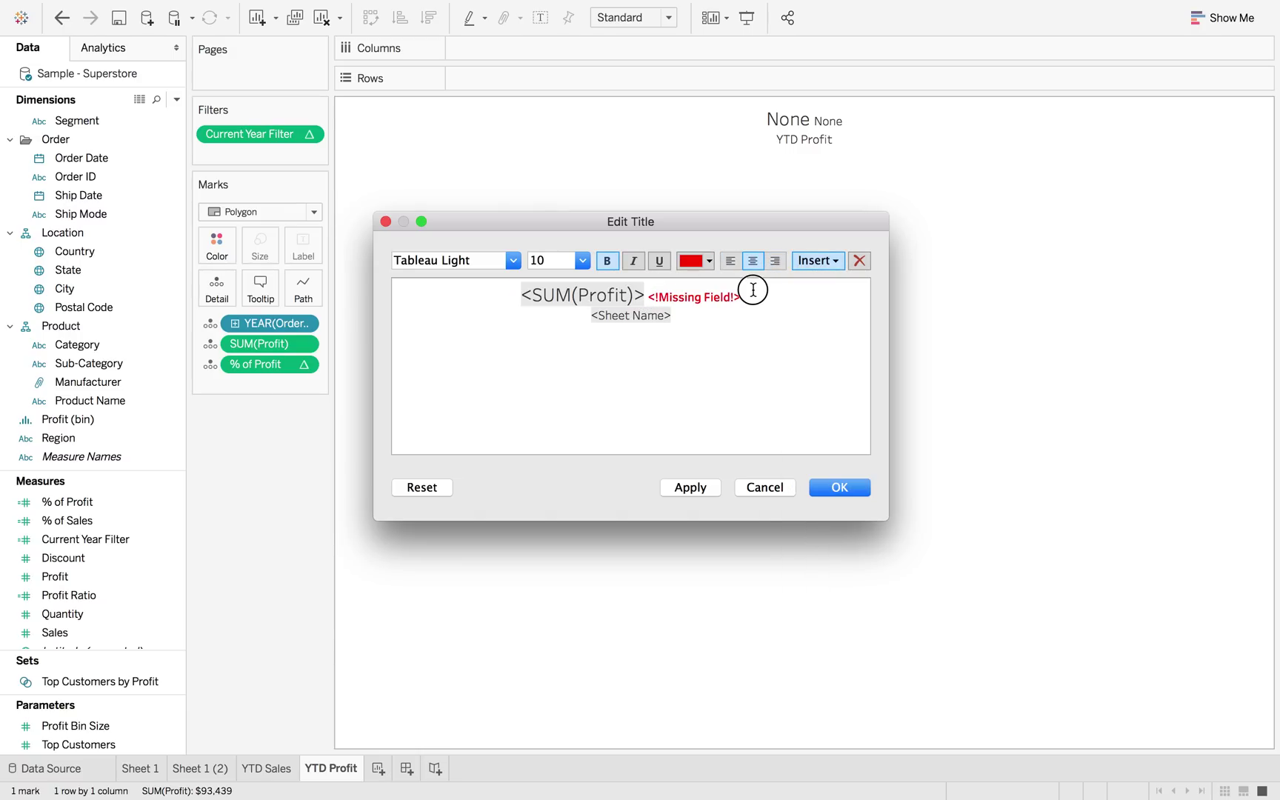
pyautogui.moveTo(752, 289); pyautogui.dragTo(649, 288)
pyautogui.click(795, 264)
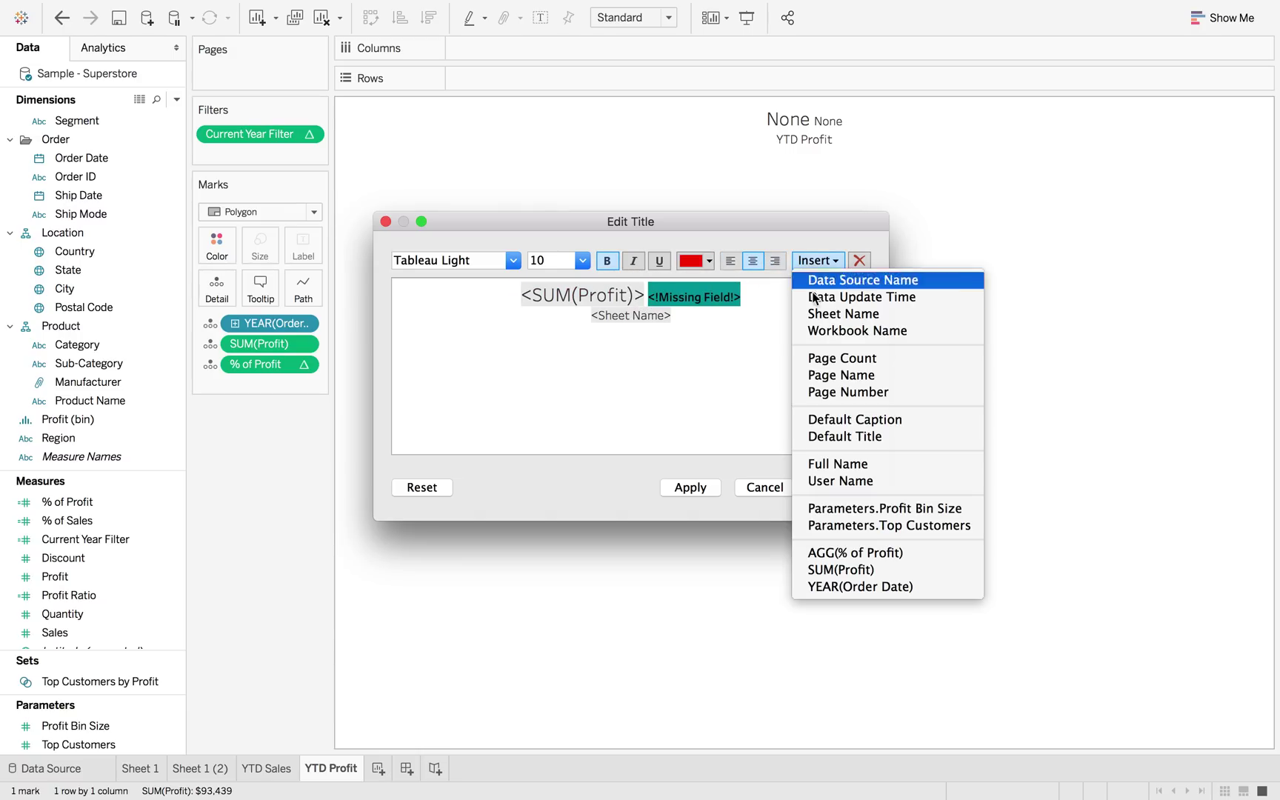
pyautogui.click(831, 551)
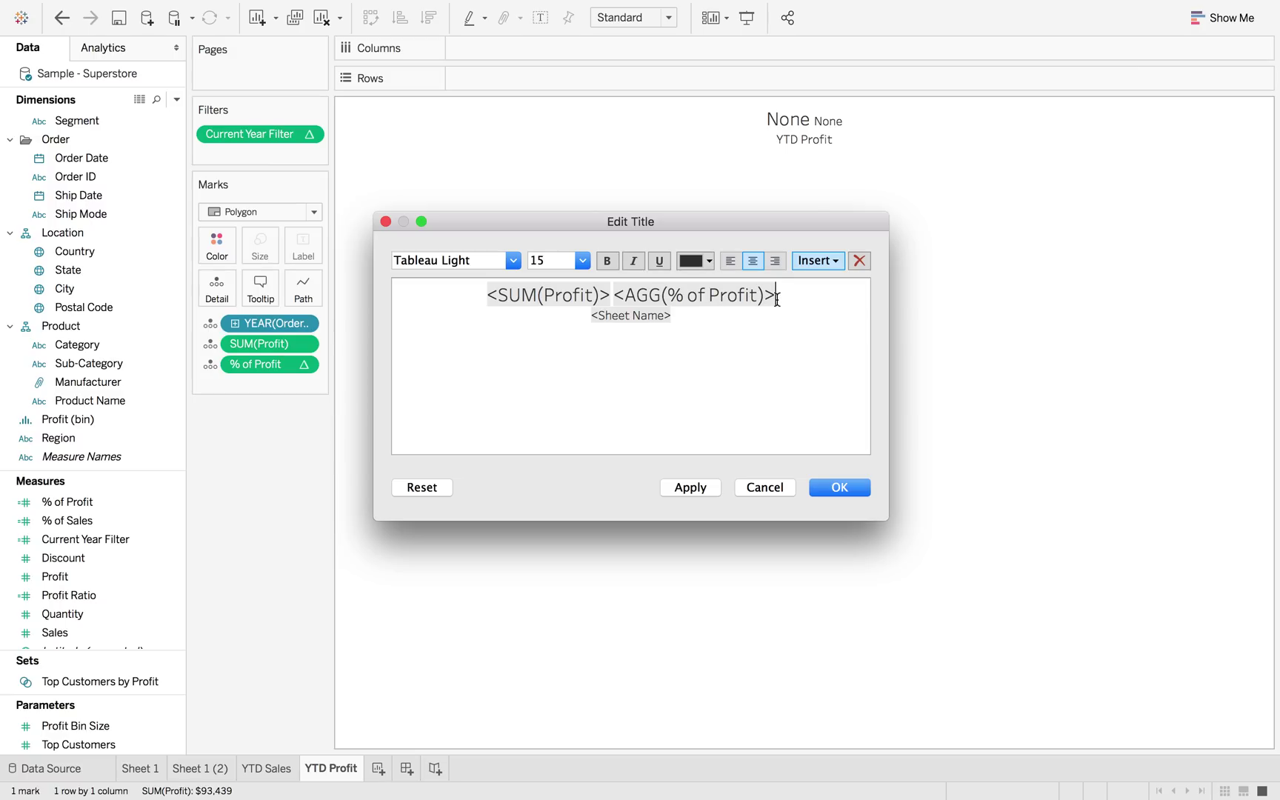
# Step: Set the % of Profit value to size 10 and make the first title line bold
pyautogui.moveTo(777, 297); pyautogui.dragTo(650, 298)
pyautogui.click(582, 259)
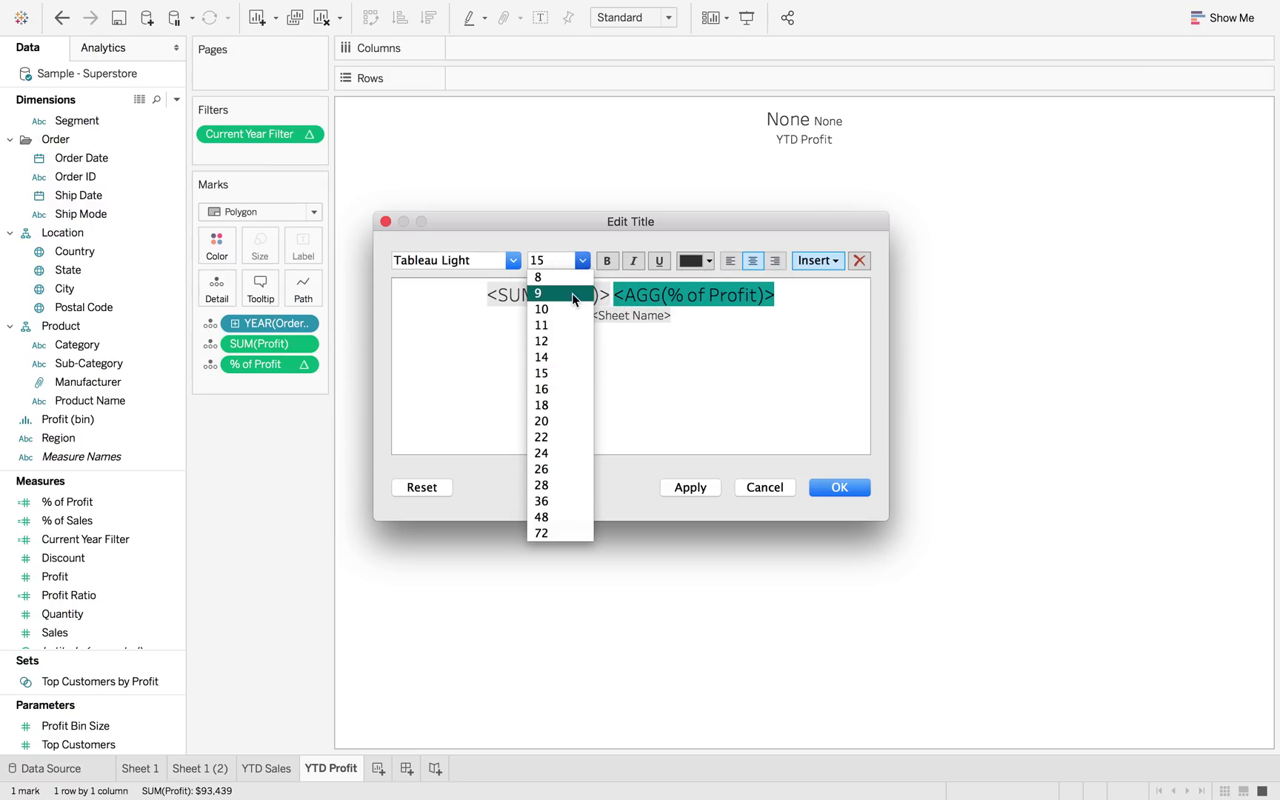
pyautogui.click(552, 310)
pyautogui.moveTo(515, 295); pyautogui.dragTo(735, 299)
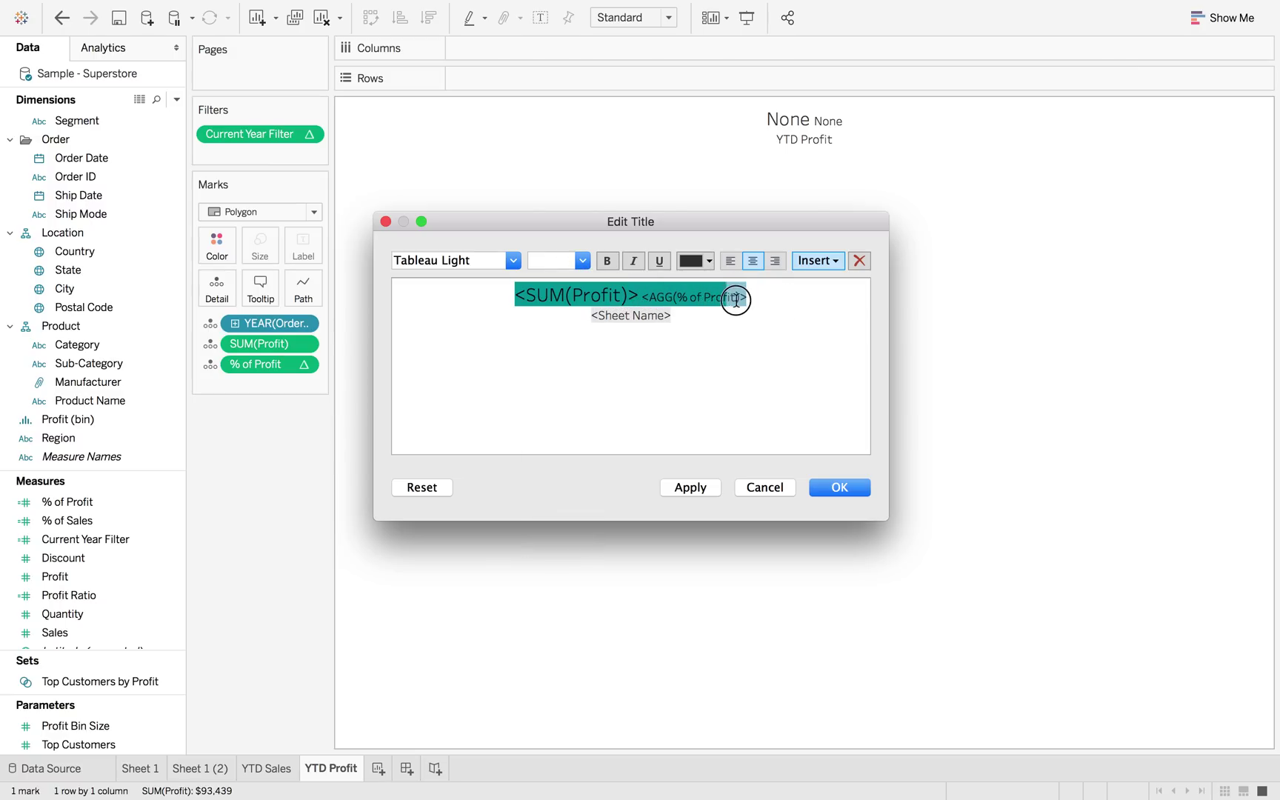
pyautogui.click(609, 260)
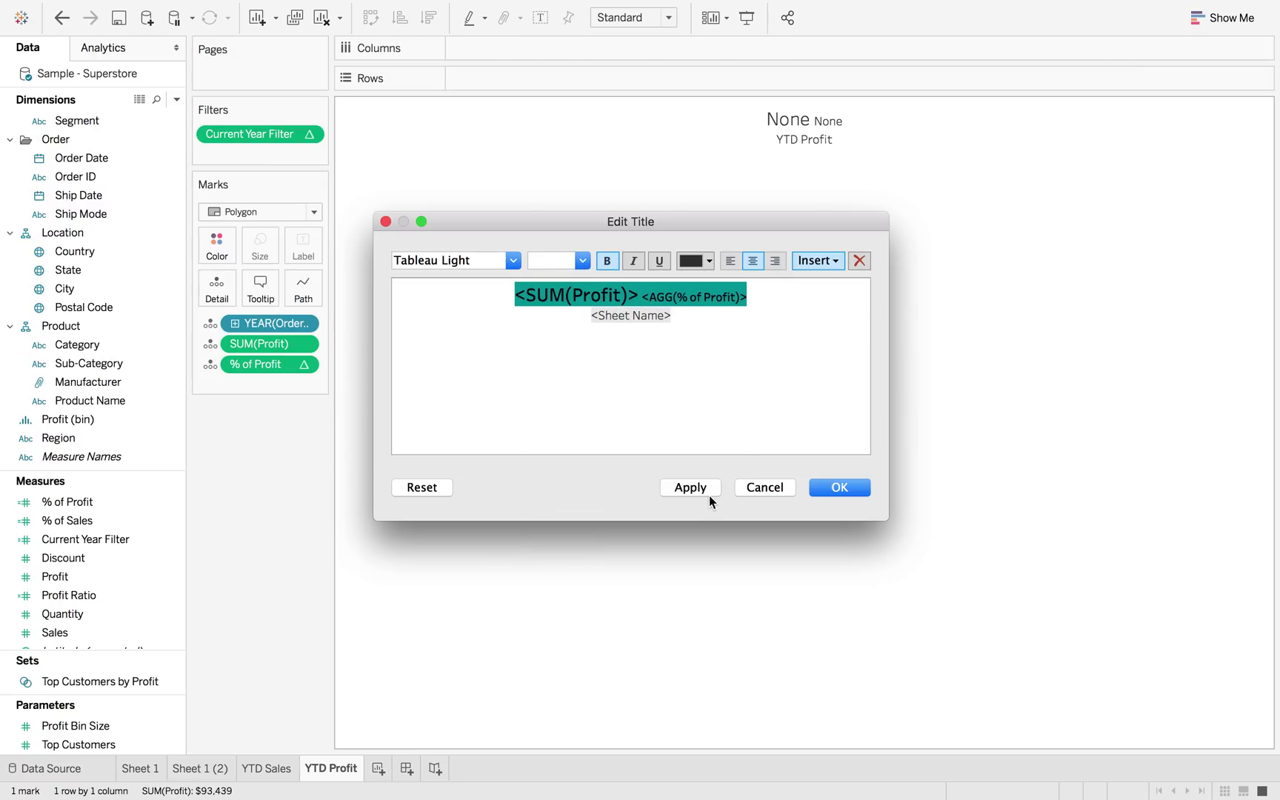
pyautogui.click(847, 491)
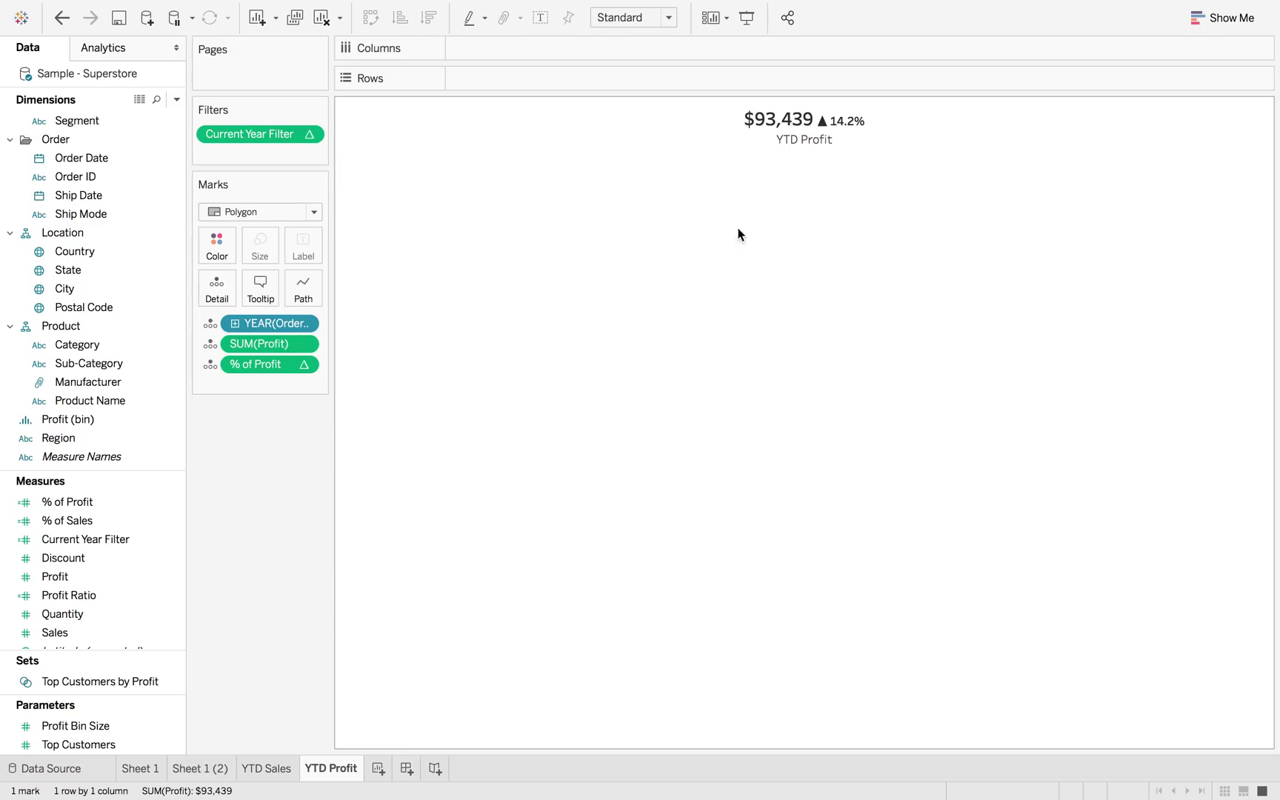
# Step: Check the YTD Sales sheet, then return to the Sheet 1 (2) profit chart's Dimensions menu
pyautogui.click(268, 771)
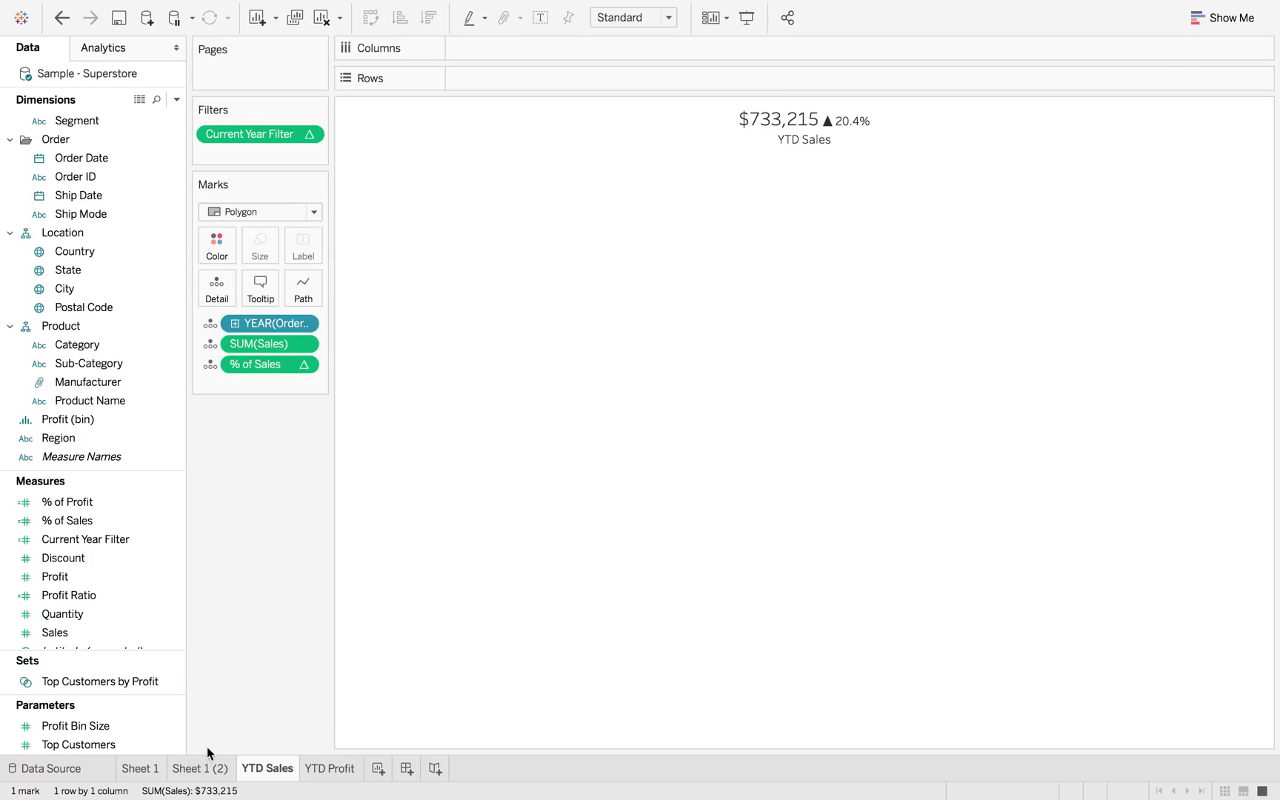
pyautogui.click(209, 770)
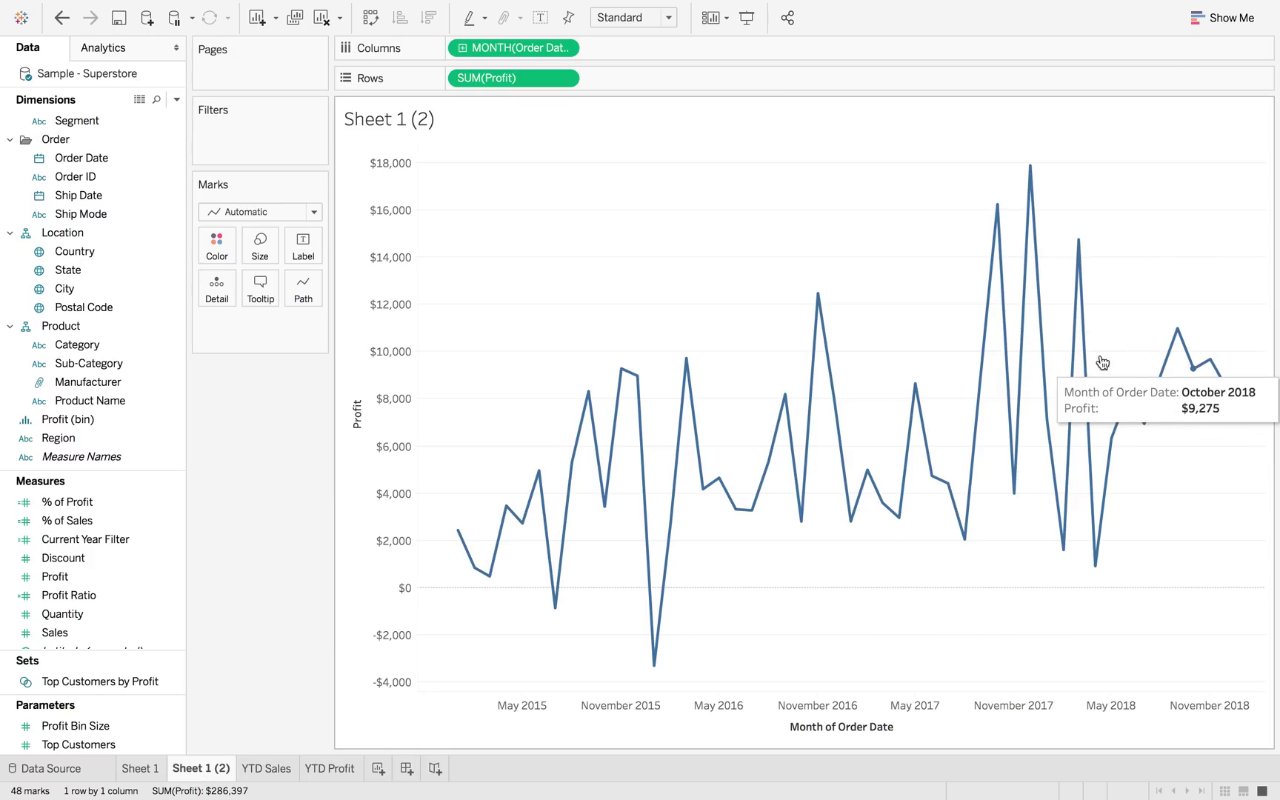
pyautogui.click(176, 99)
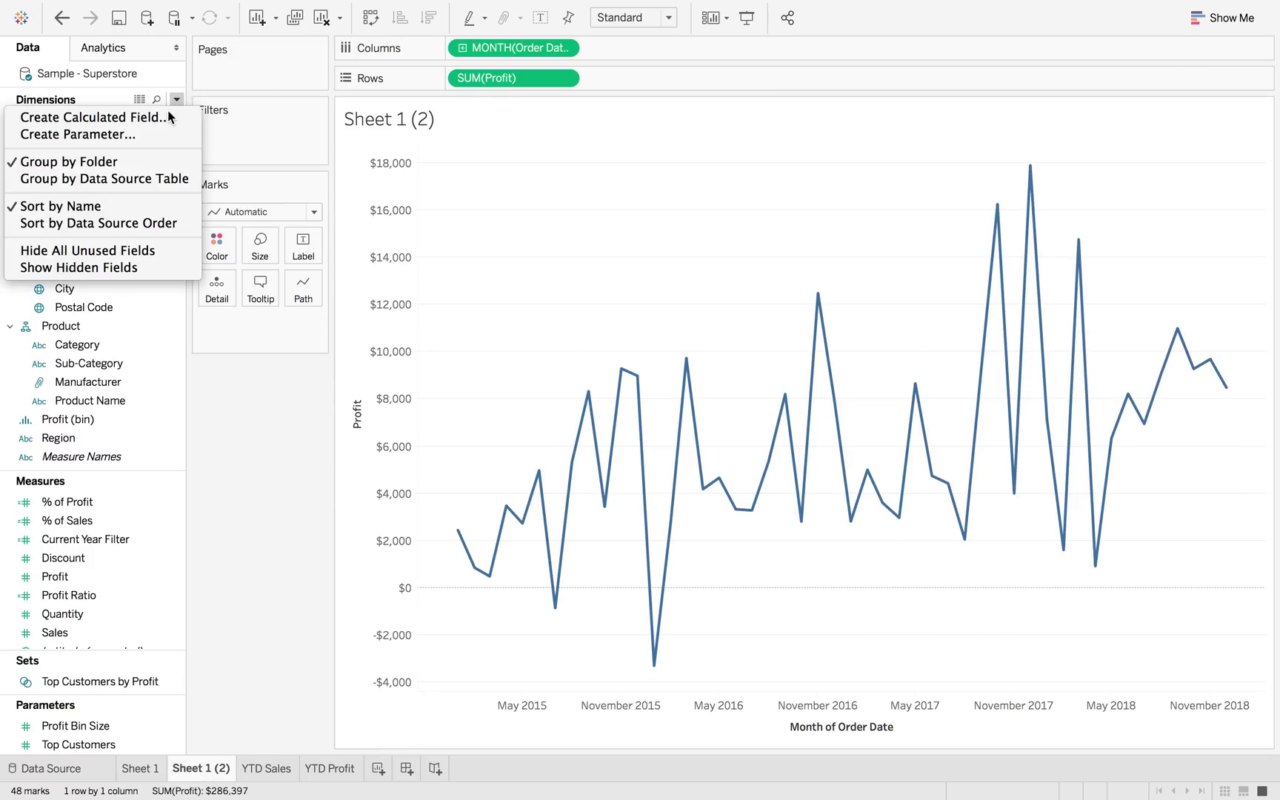
# Step: Define the Last 12 Month calculated field with the formula LAST()<=11
pyautogui.click(170, 117)
pyautogui.write('Last 12 Month')
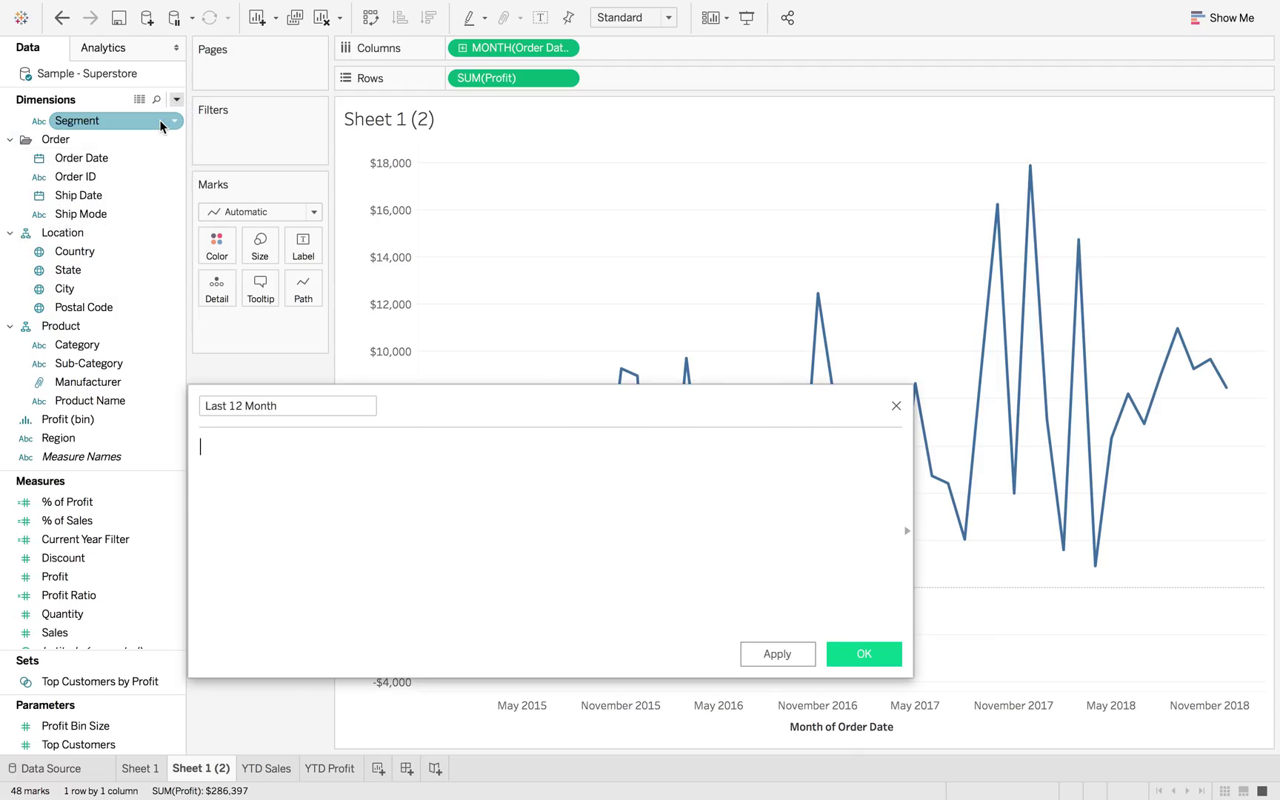
pyautogui.write('Las')
pyautogui.press('Return')
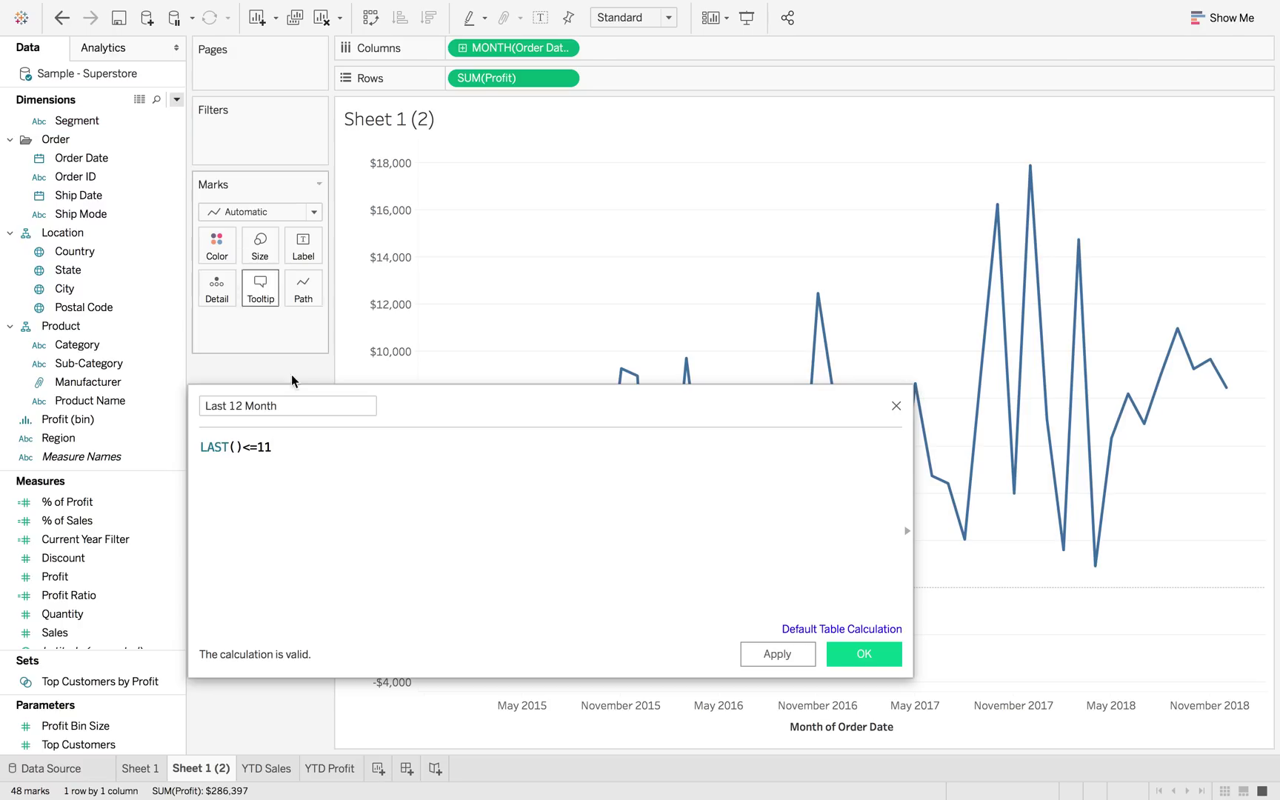
# Step: Add a second Profit chart coloured by Last 12 Month, with its False values hidden
pyautogui.click(870, 659)
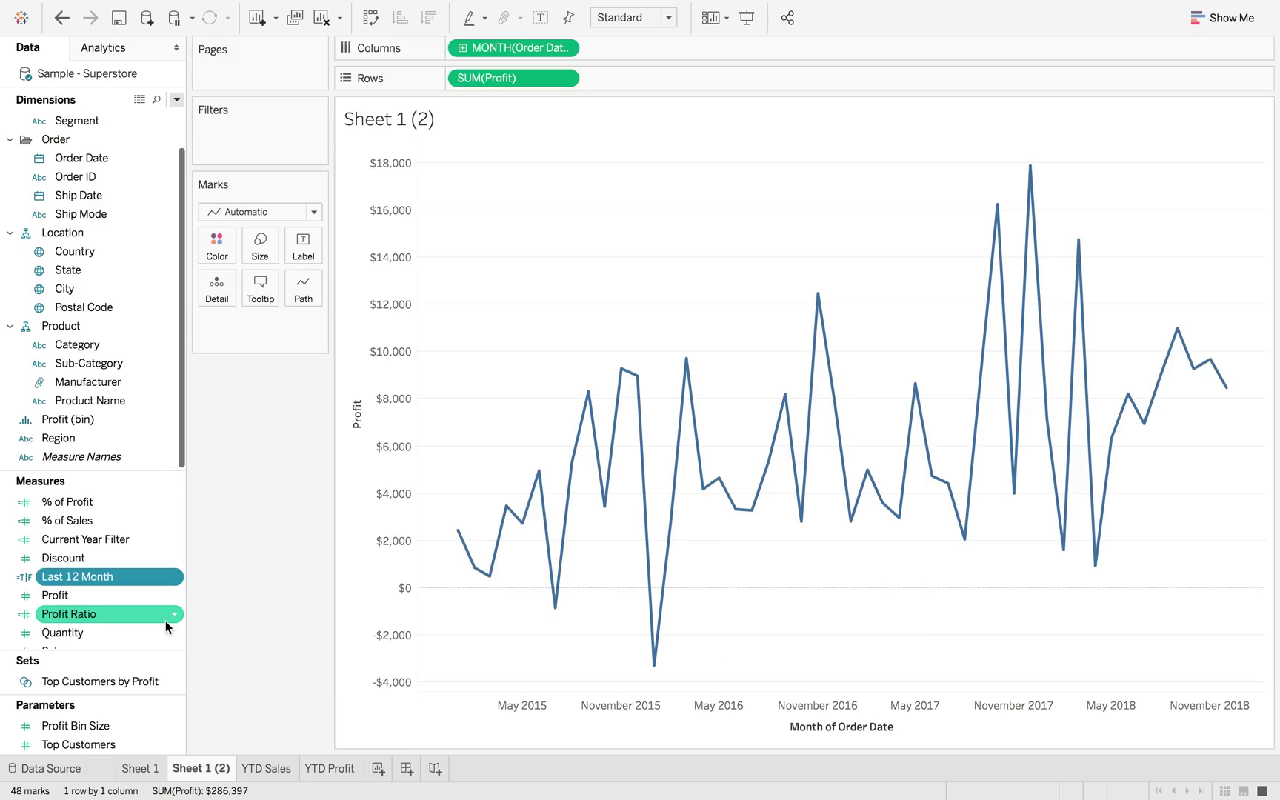
pyautogui.scroll(-3, 105, 631)
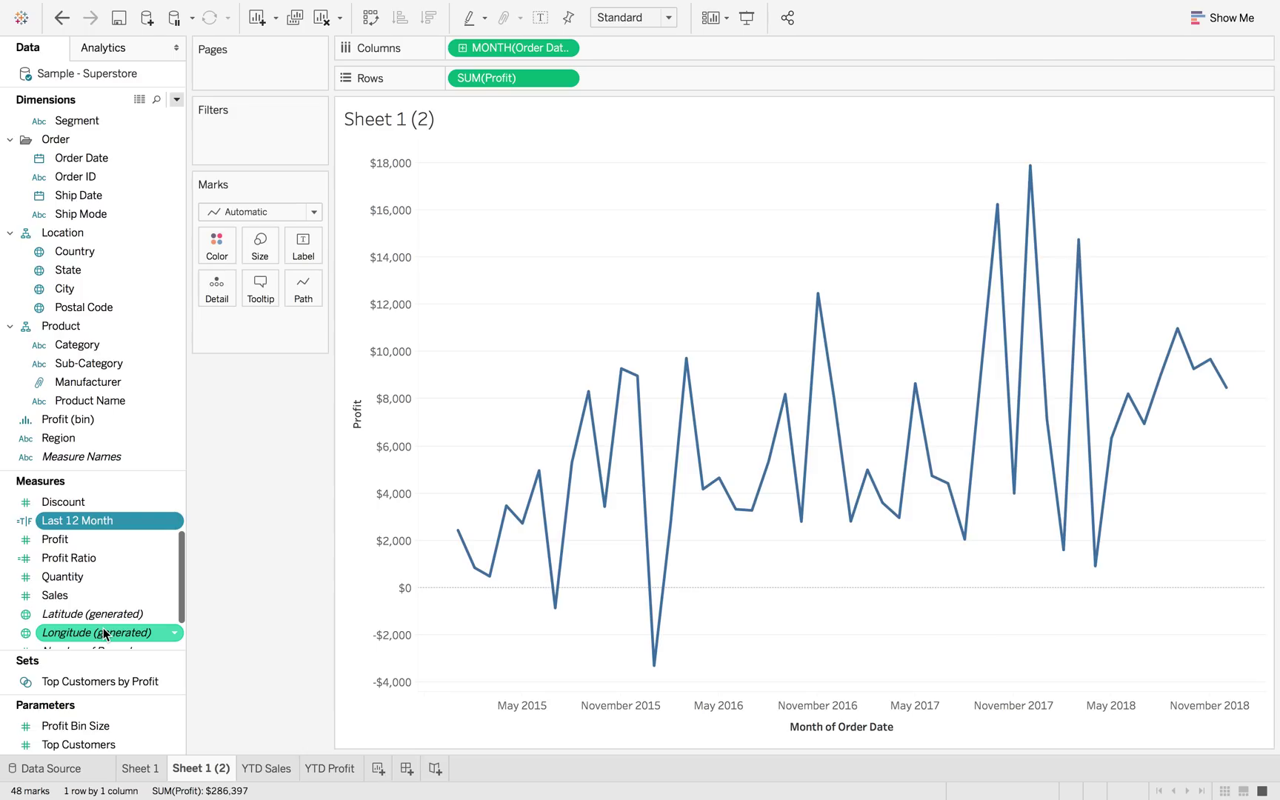
pyautogui.scroll(3, 105, 633)
pyautogui.moveTo(103, 538); pyautogui.dragTo(638, 87)
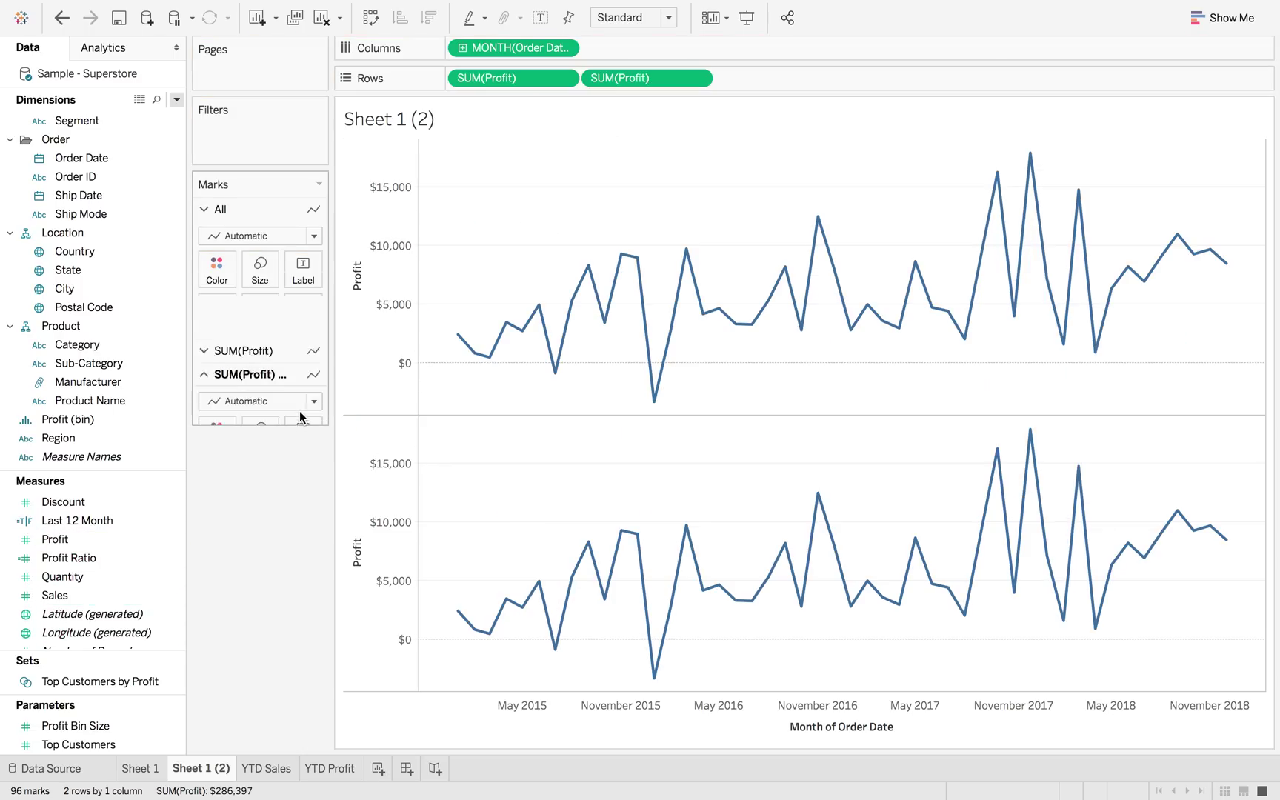
pyautogui.moveTo(135, 520); pyautogui.dragTo(216, 317)
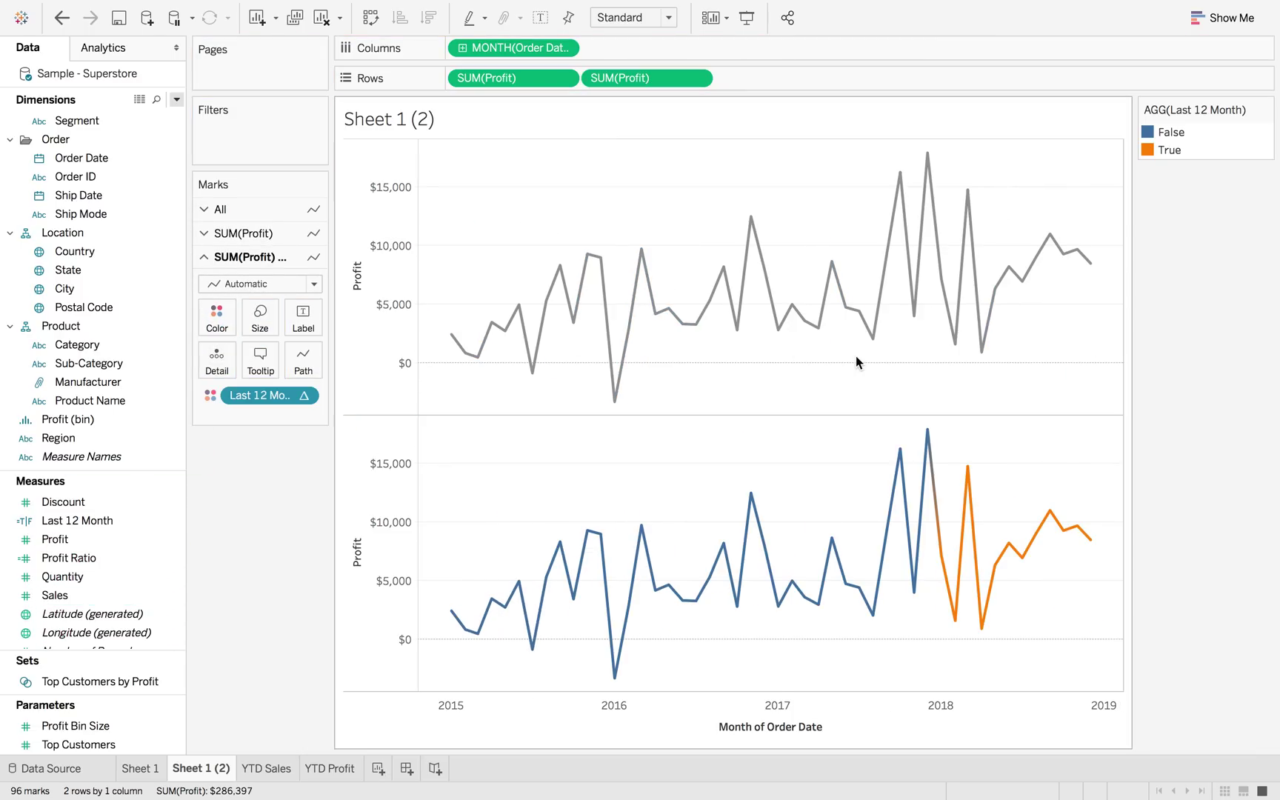
pyautogui.rightClick(1163, 136)
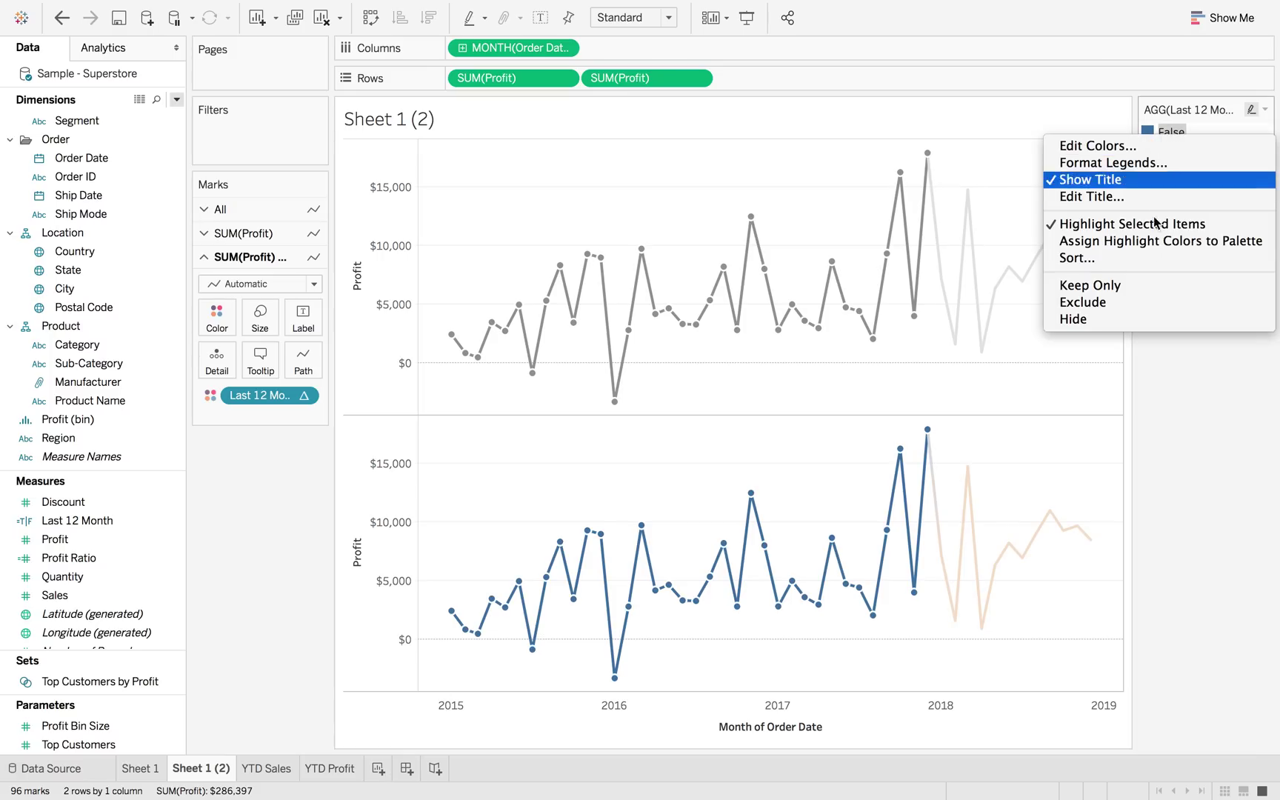
pyautogui.click(1125, 320)
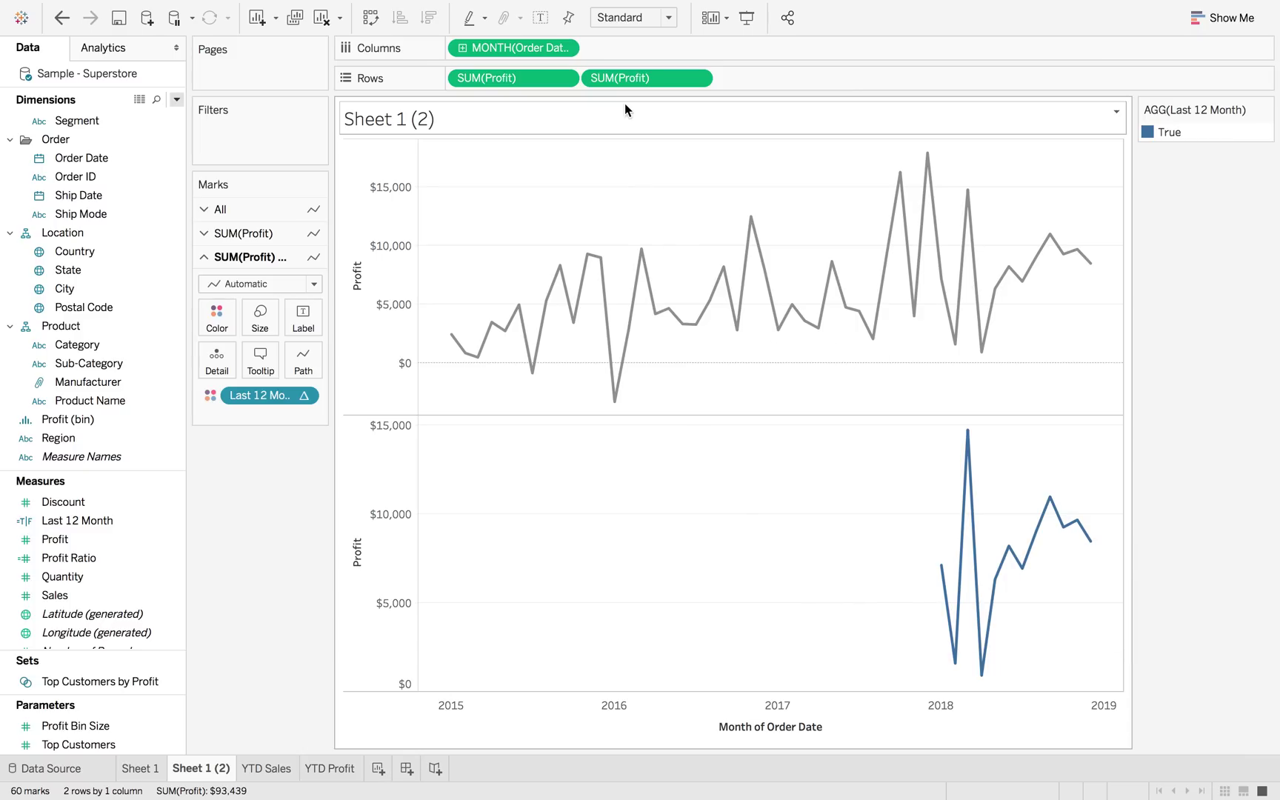
# Step: Combine the two Profit charts on a synchronized dual axis
pyautogui.rightClick(655, 78)
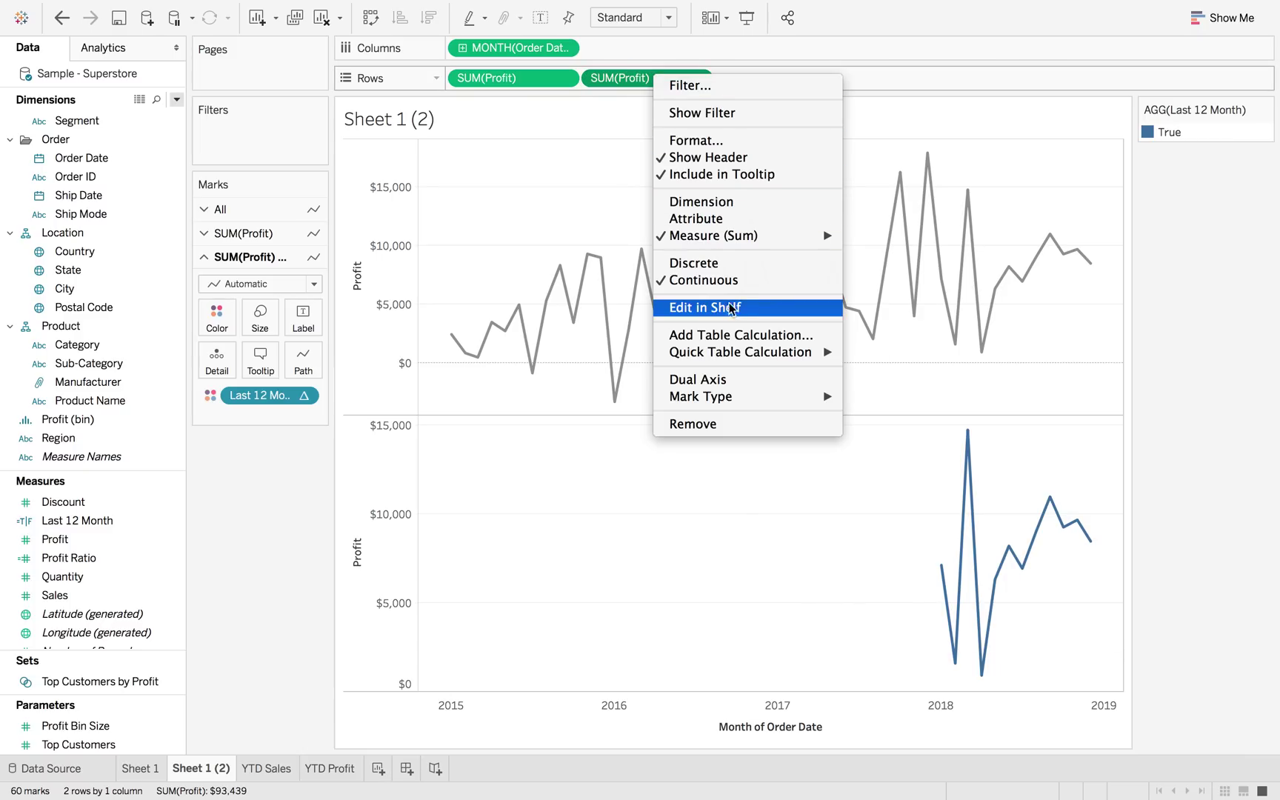
pyautogui.click(730, 379)
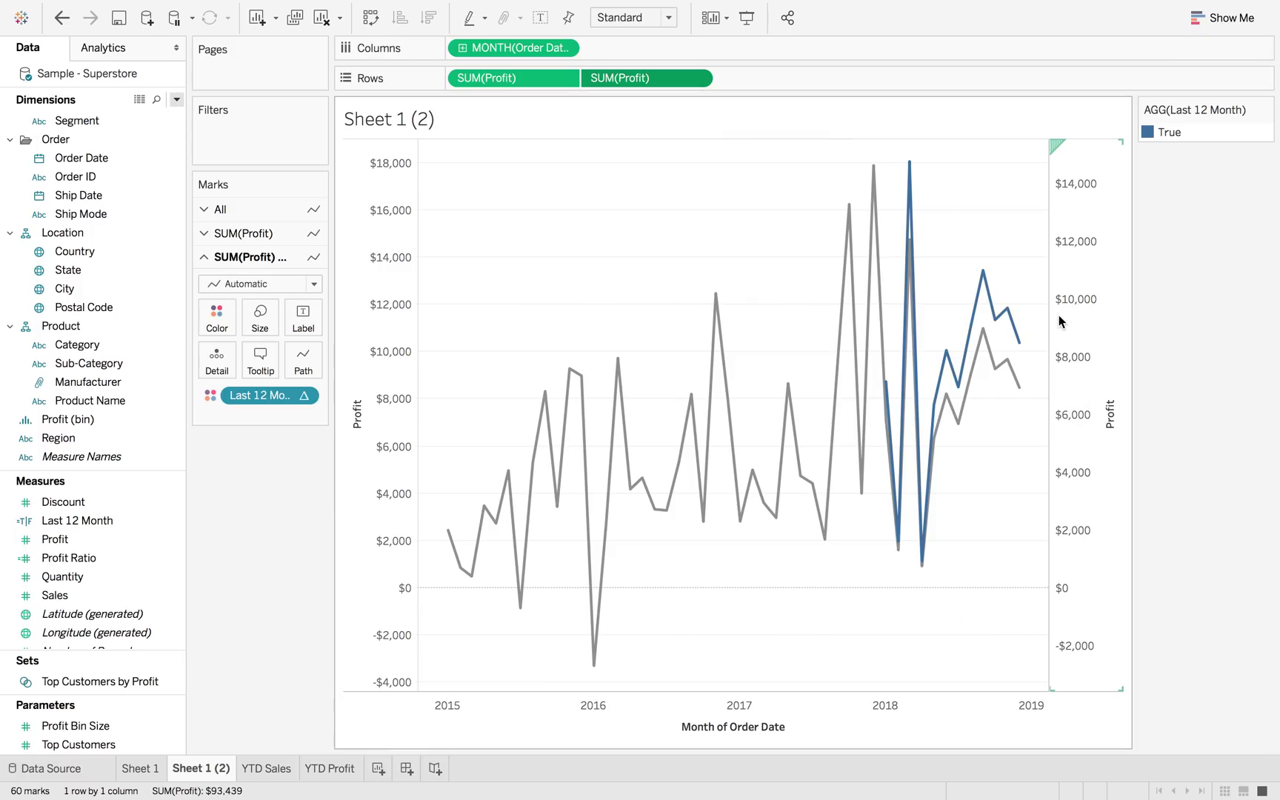
pyautogui.rightClick(1060, 321)
pyautogui.click(1103, 417)
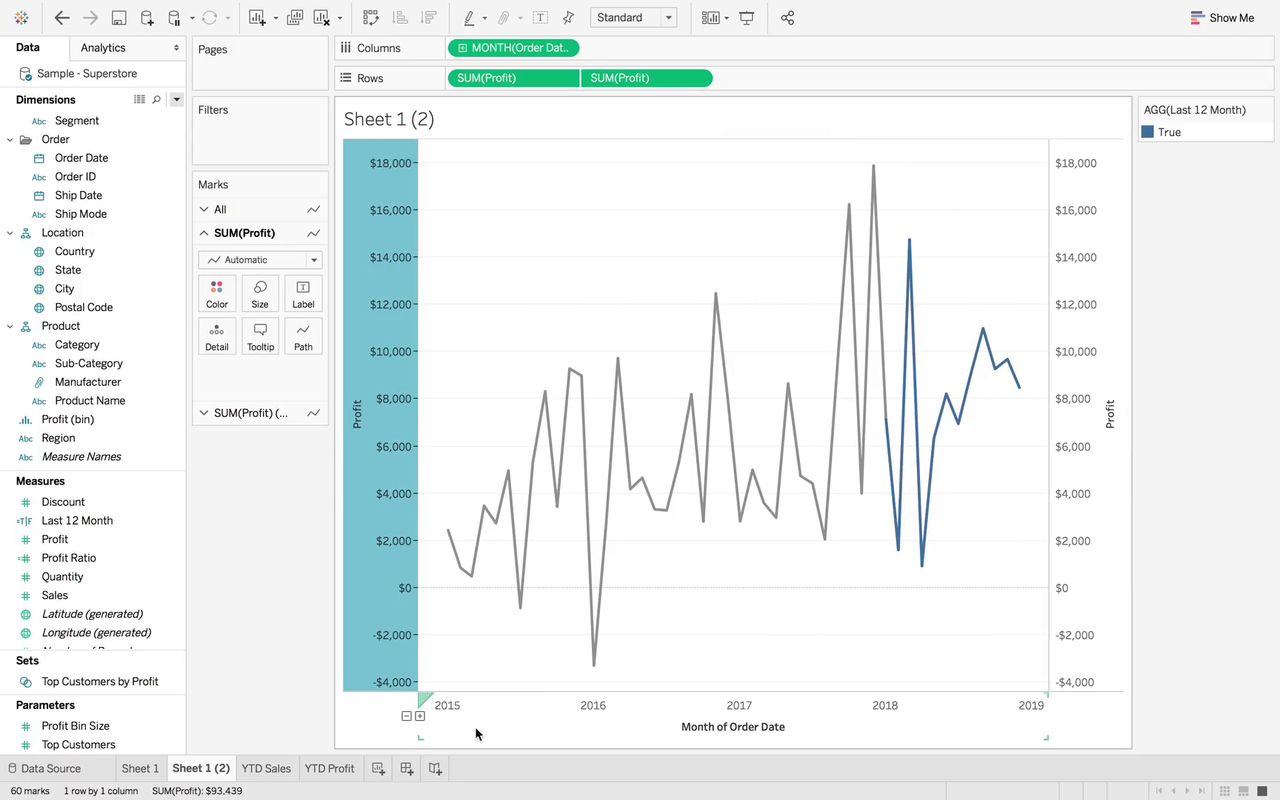
pyautogui.click(140, 768)
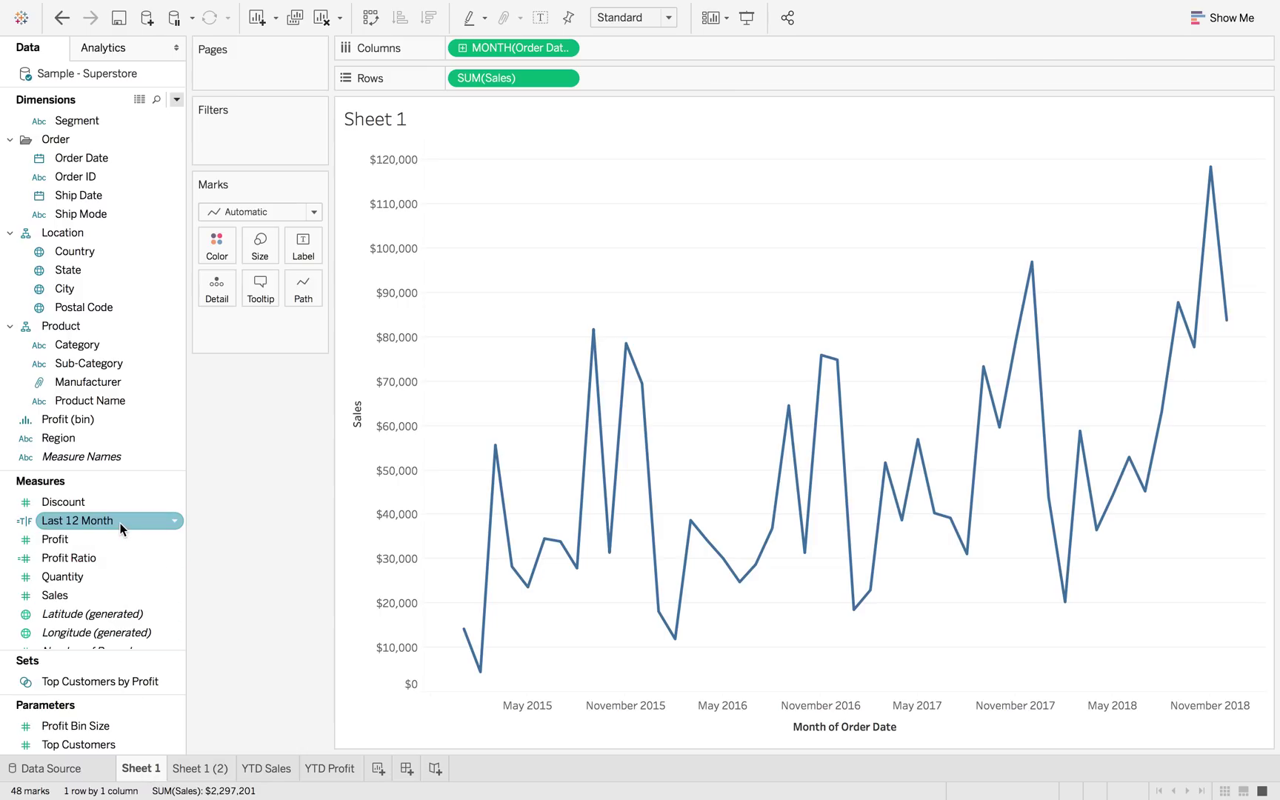
# Step: Add a second Sales chart coloured by Last 12 Month, with its False values hidden
pyautogui.moveTo(83, 594); pyautogui.dragTo(619, 77)
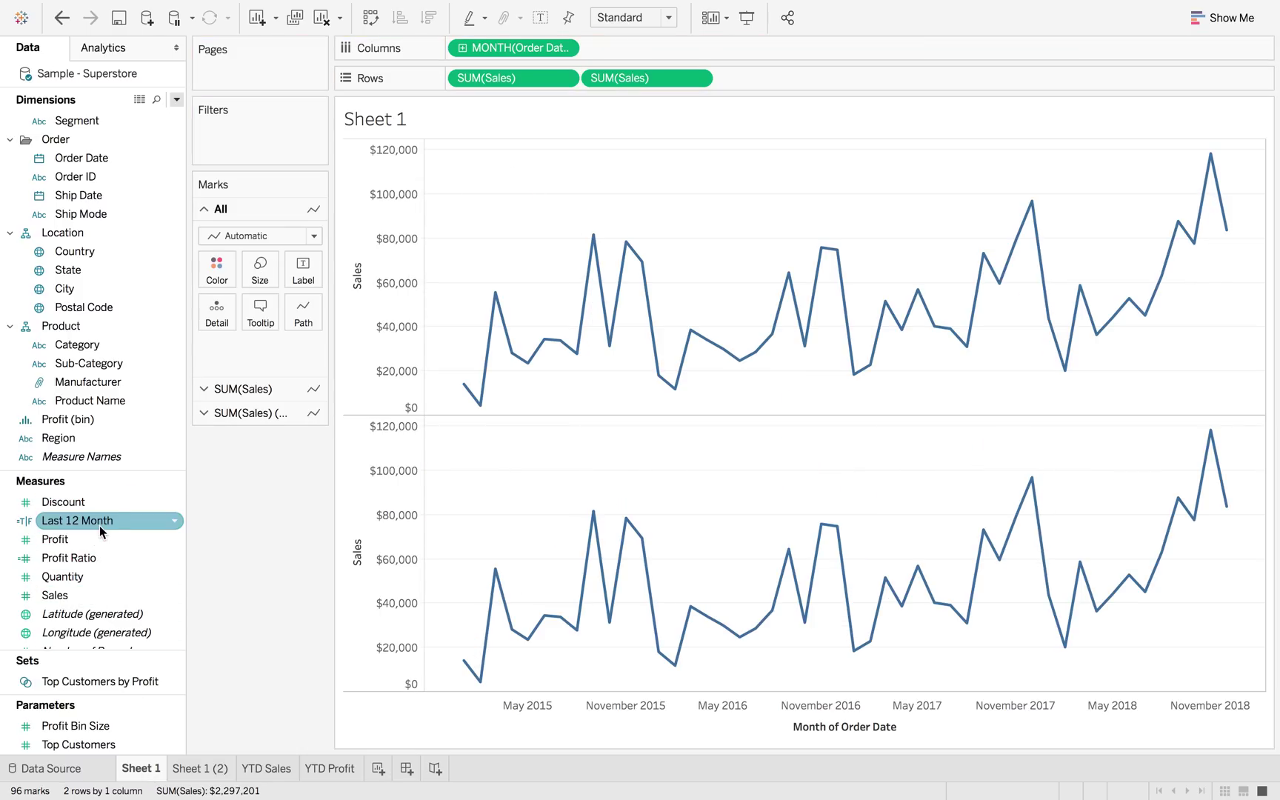
pyautogui.moveTo(99, 526); pyautogui.dragTo(183, 455)
pyautogui.click(220, 415)
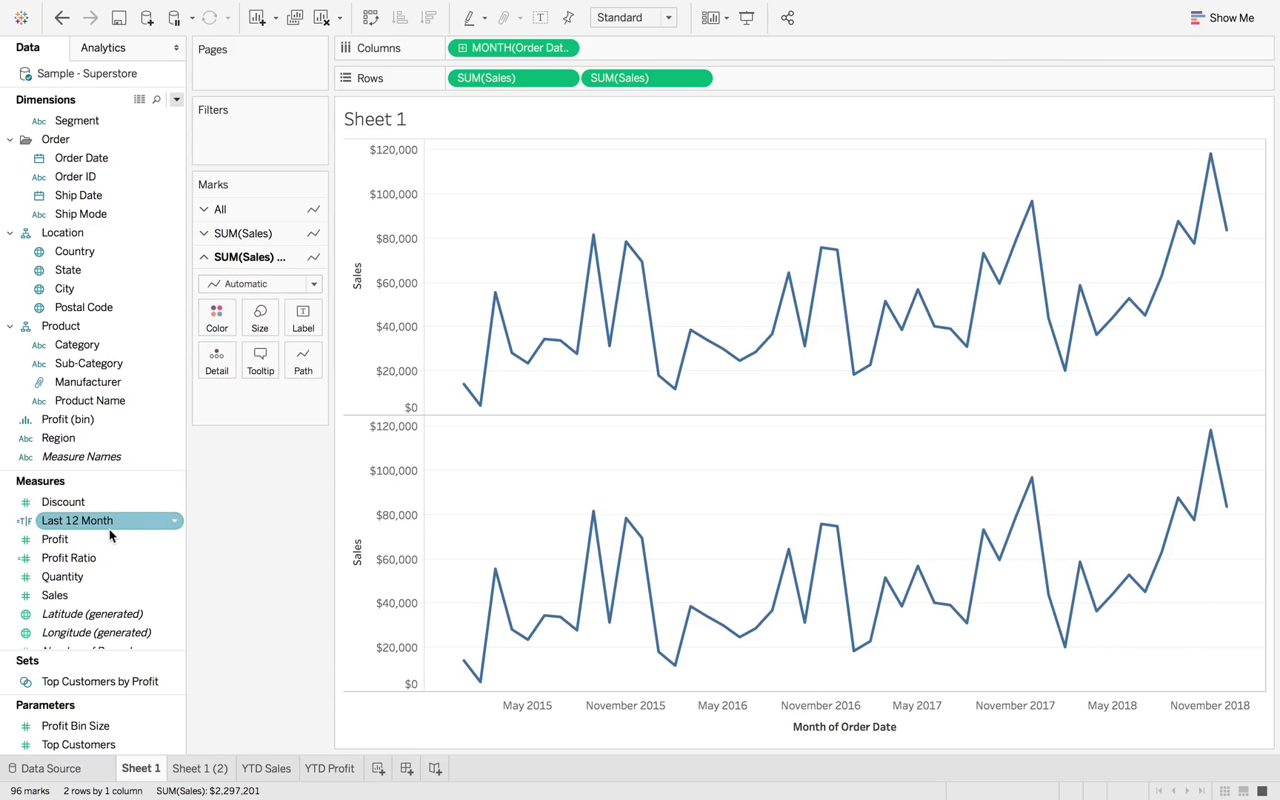
pyautogui.moveTo(110, 535); pyautogui.dragTo(216, 315)
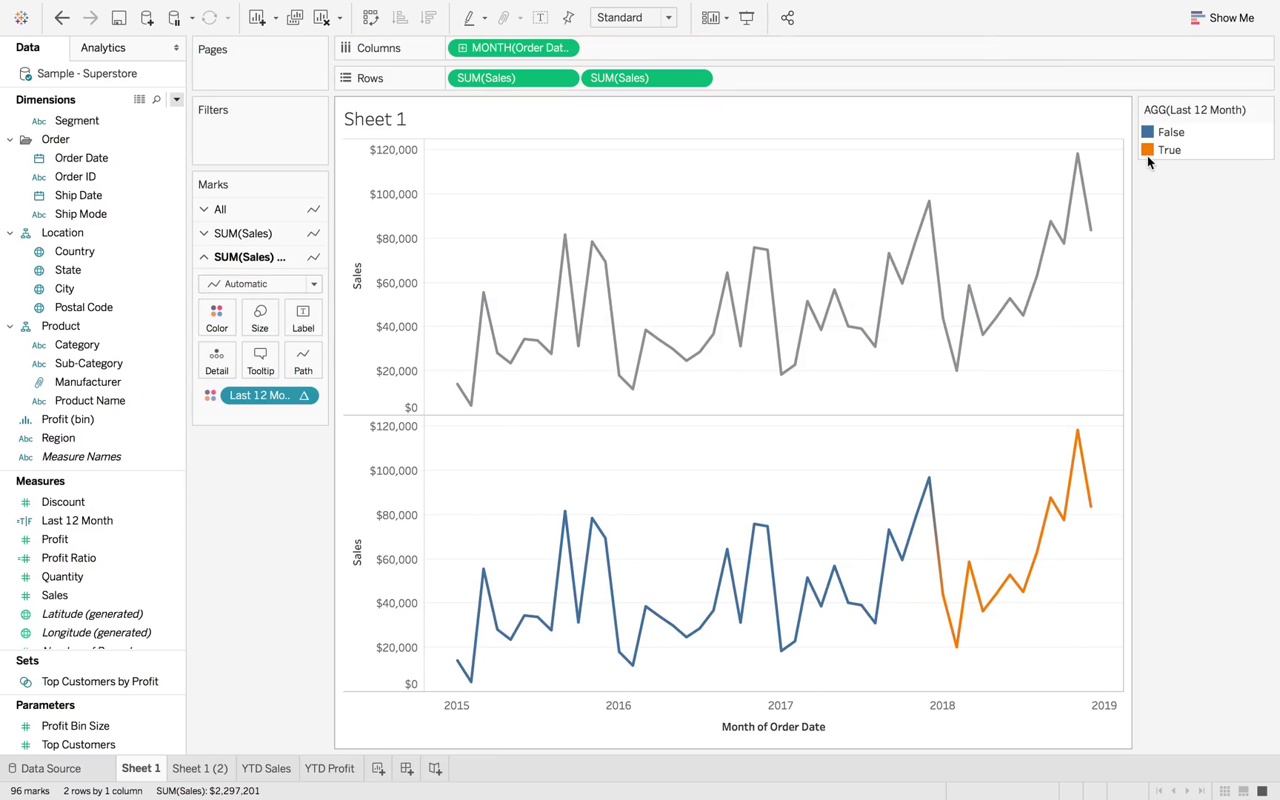
pyautogui.rightClick(1170, 133)
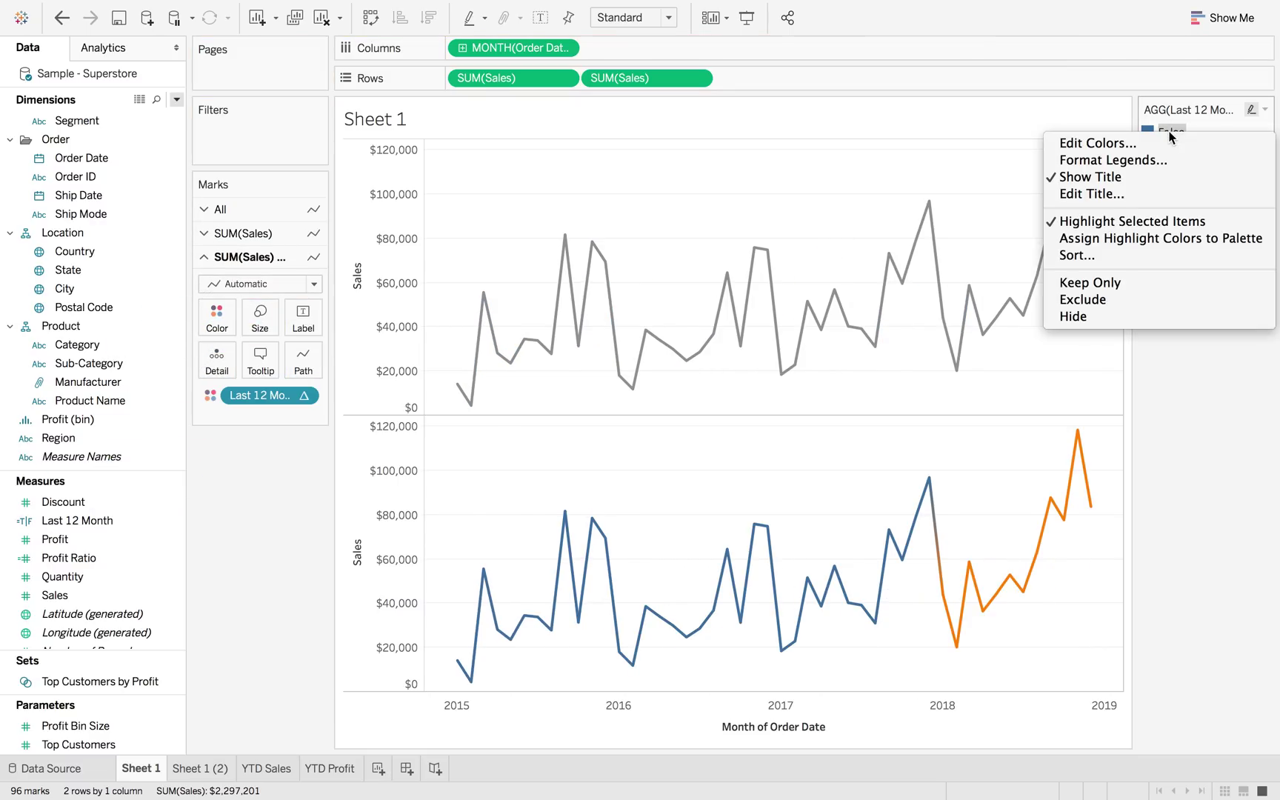
pyautogui.click(1125, 320)
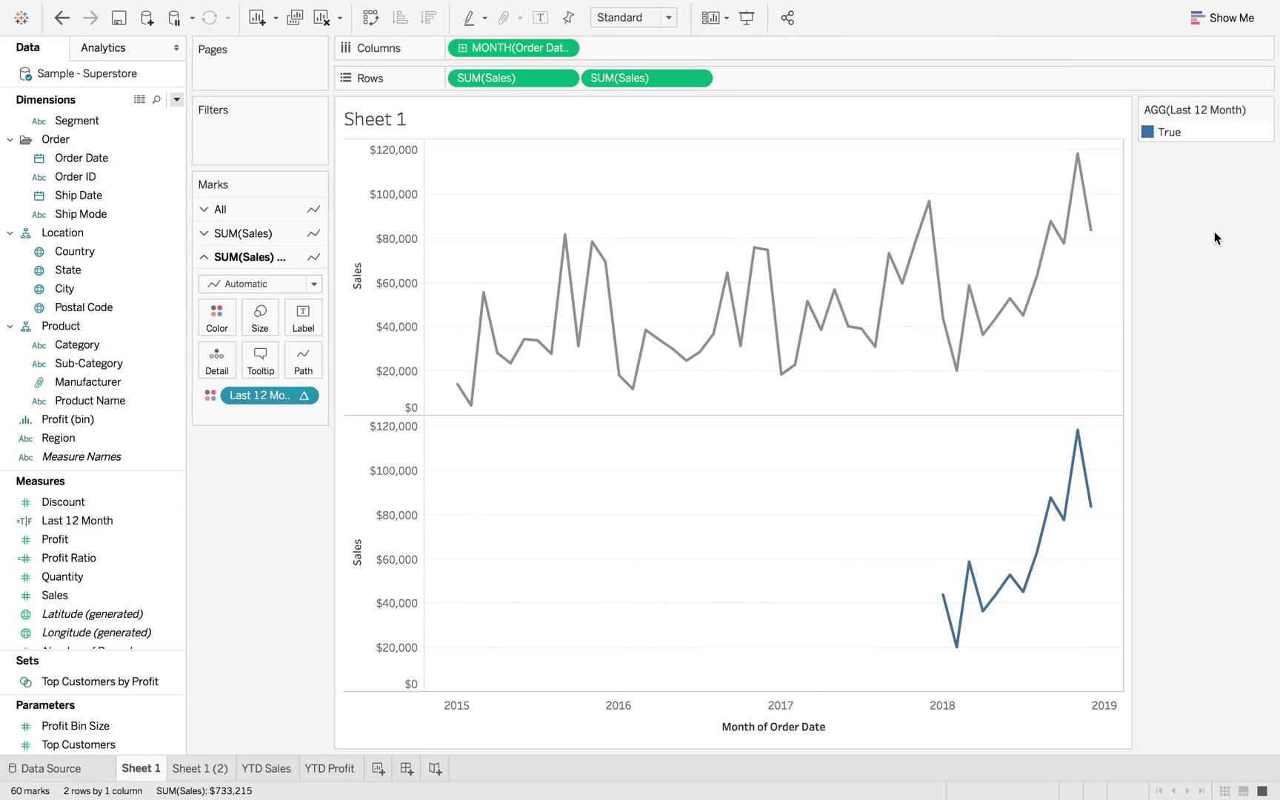
# Step: Review the Last 12 Month legend colours, leaving the True blue unchanged
pyautogui.click(1266, 114)
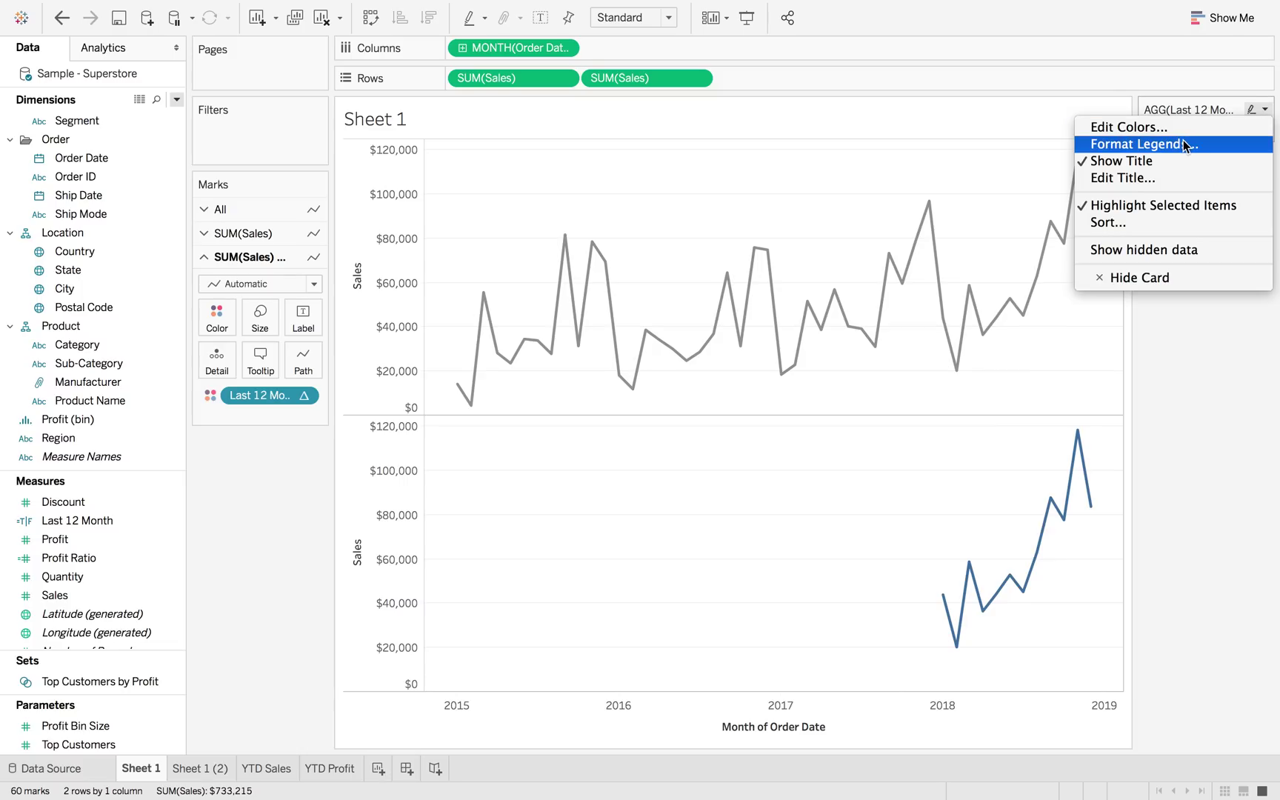
pyautogui.click(1230, 144)
pyautogui.click(1263, 113)
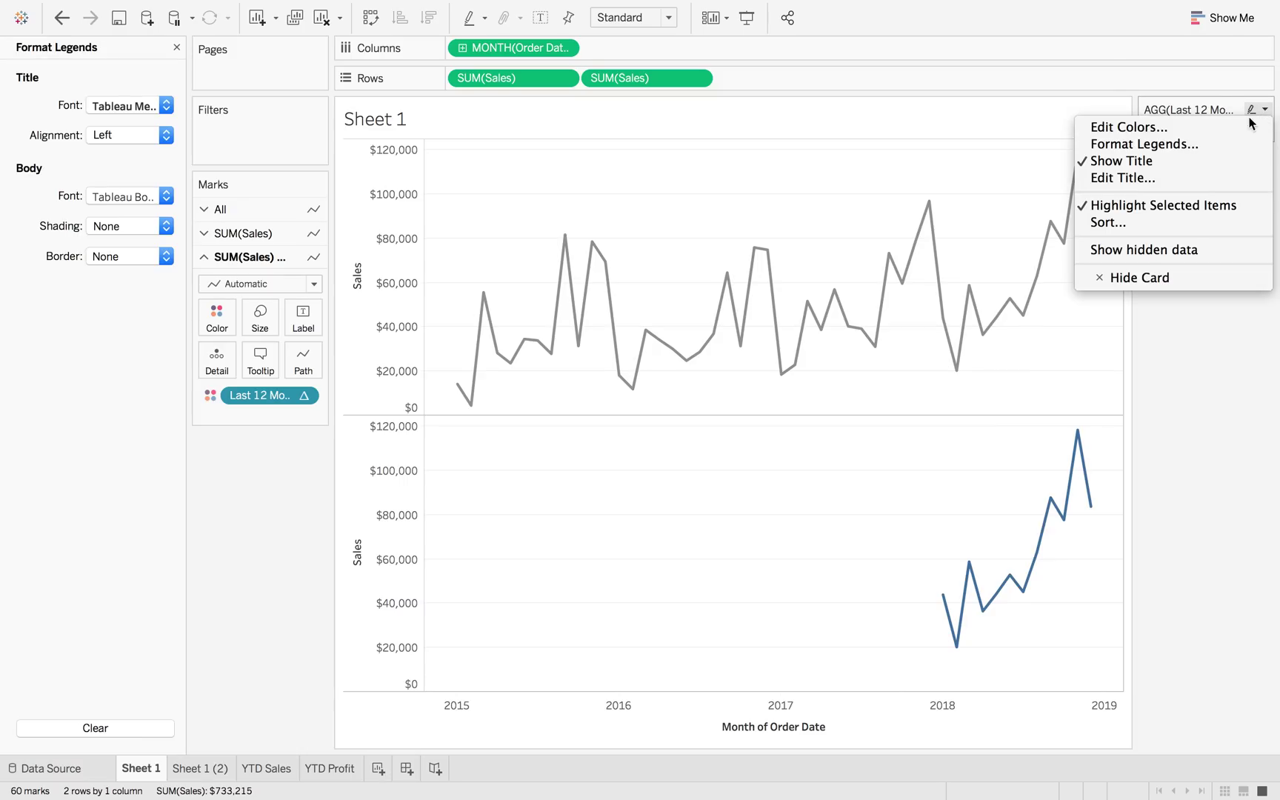
pyautogui.click(1198, 130)
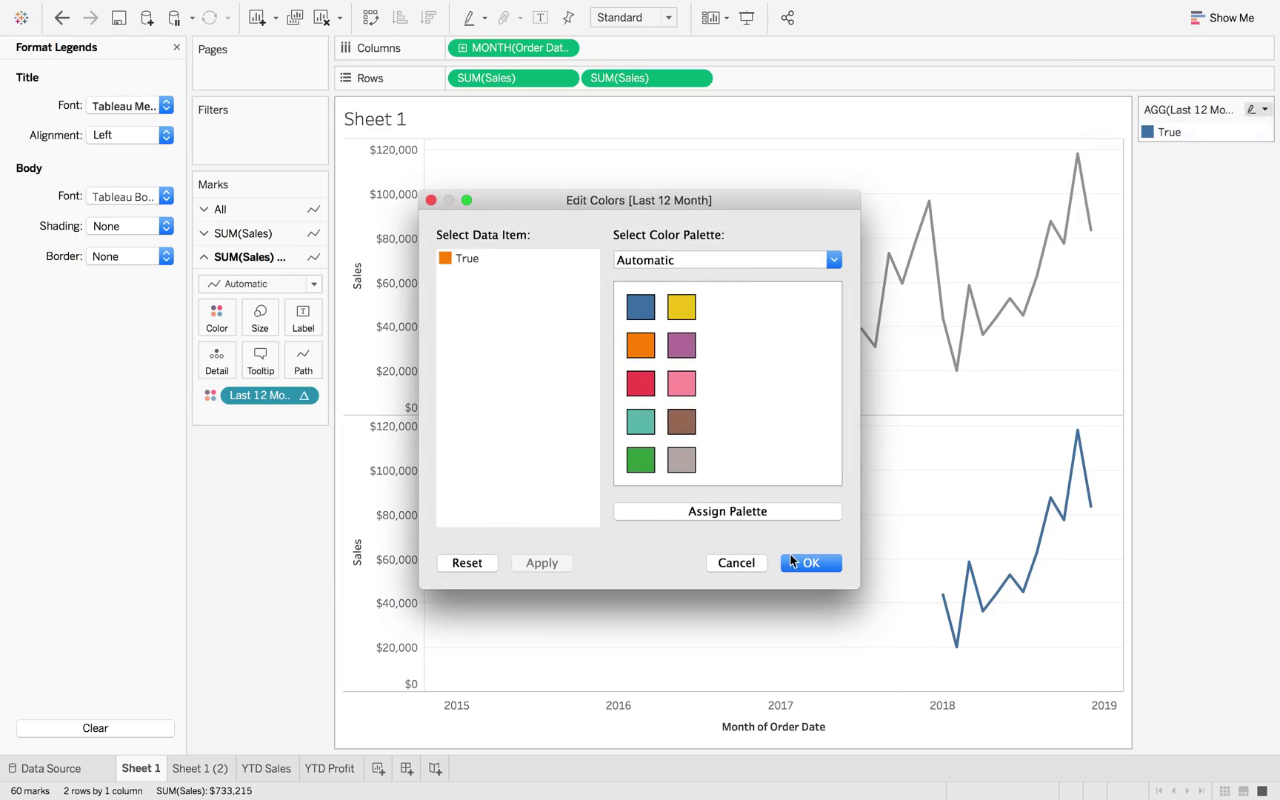
pyautogui.click(793, 561)
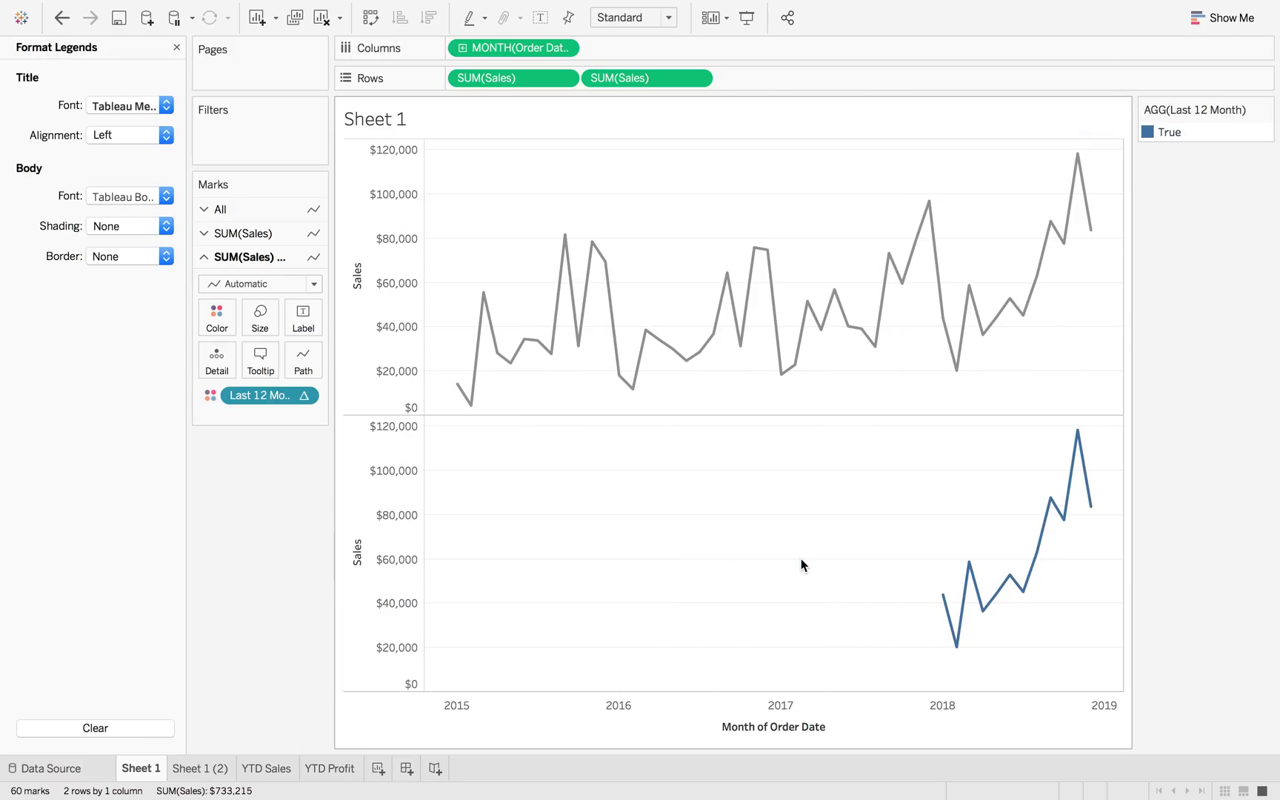
pyautogui.doubleClick(1165, 131)
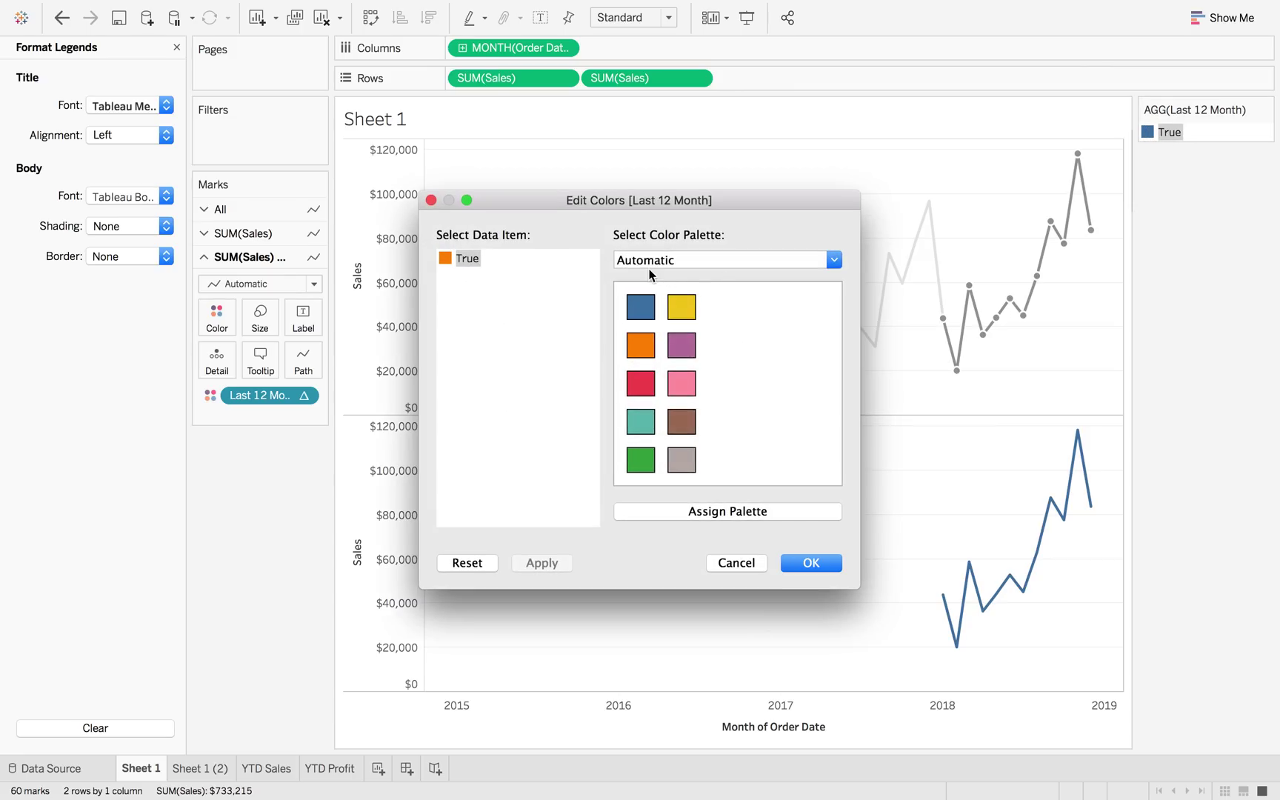
pyautogui.click(813, 563)
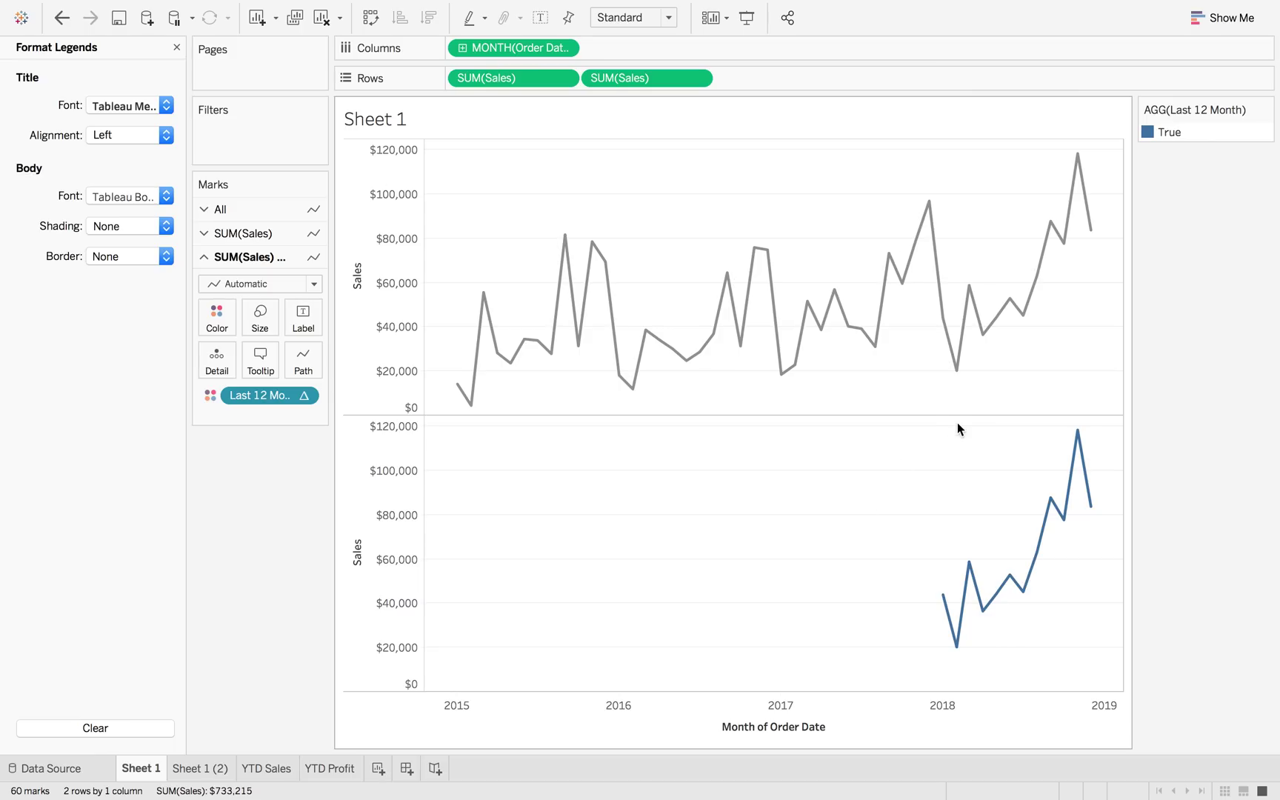
# Step: Put both Sales lines on a synchronized dual axis and hide the right Sales axis header
pyautogui.rightClick(360, 510)
pyautogui.click(419, 597)
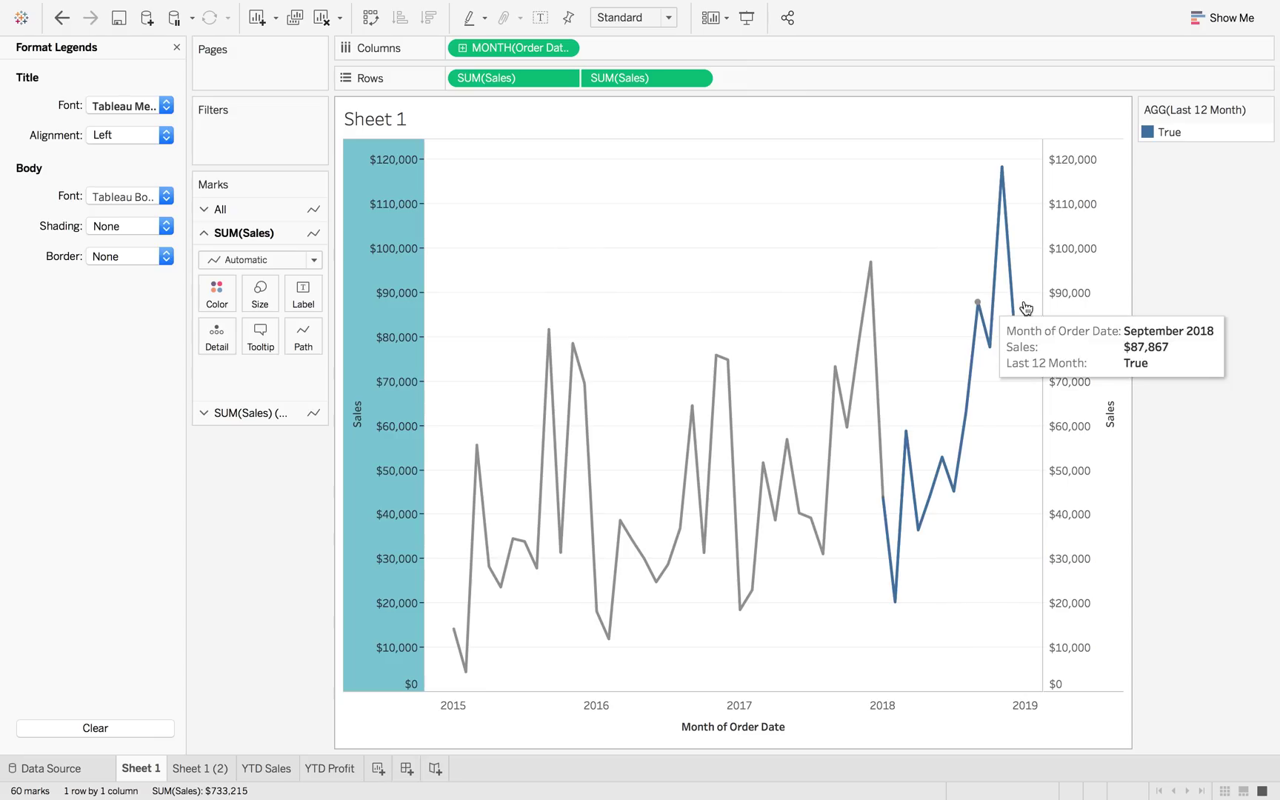
pyautogui.rightClick(1081, 297)
pyautogui.click(1131, 394)
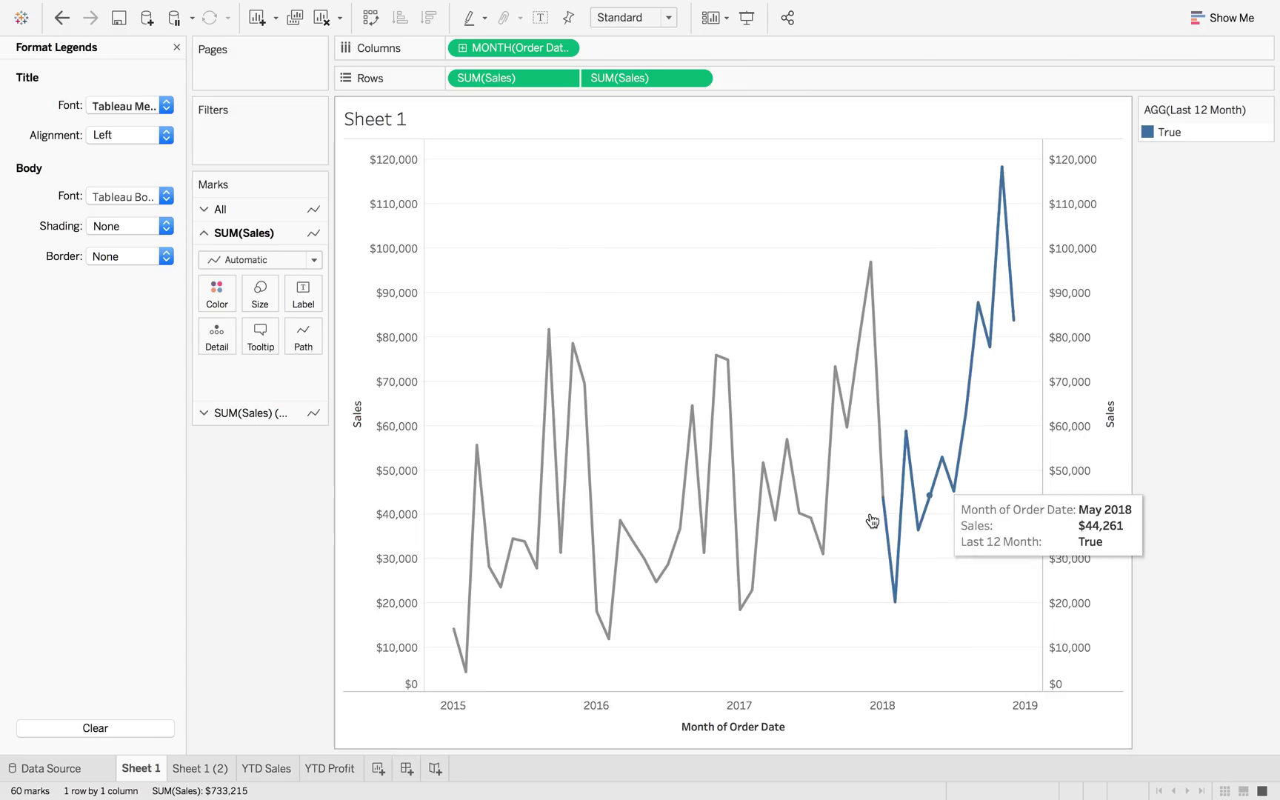
pyautogui.rightClick(1088, 467)
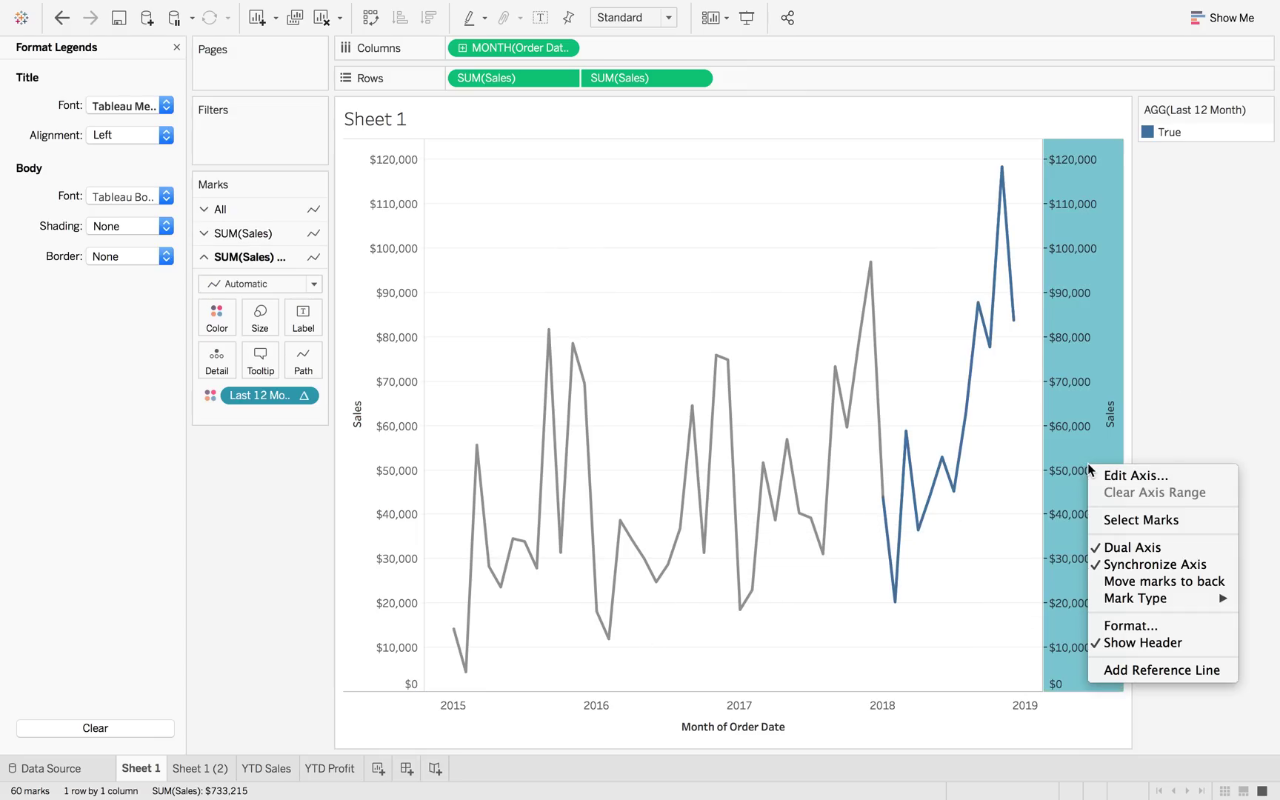
pyautogui.click(1132, 643)
# Step: Hide the right Profit axis header on Sheet 1 (2)
pyautogui.click(207, 766)
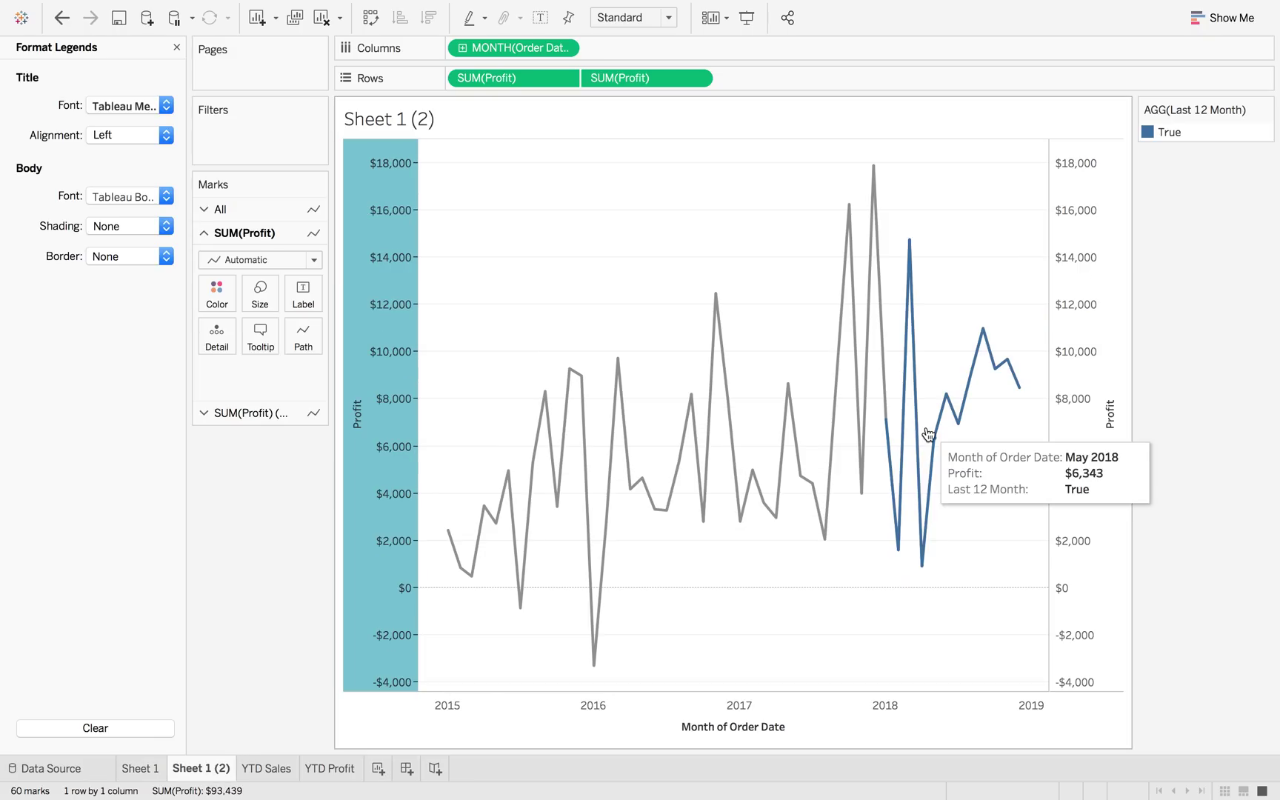
pyautogui.rightClick(1103, 383)
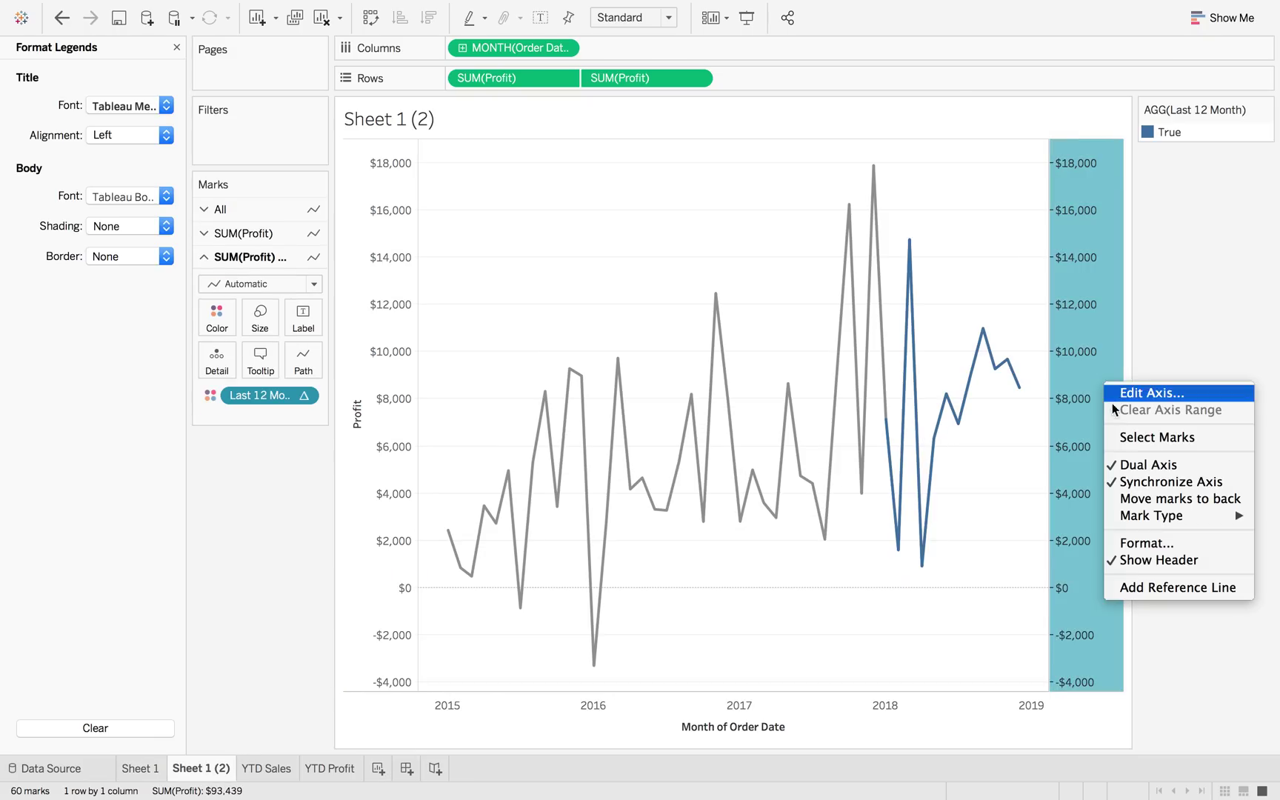
pyautogui.click(1140, 560)
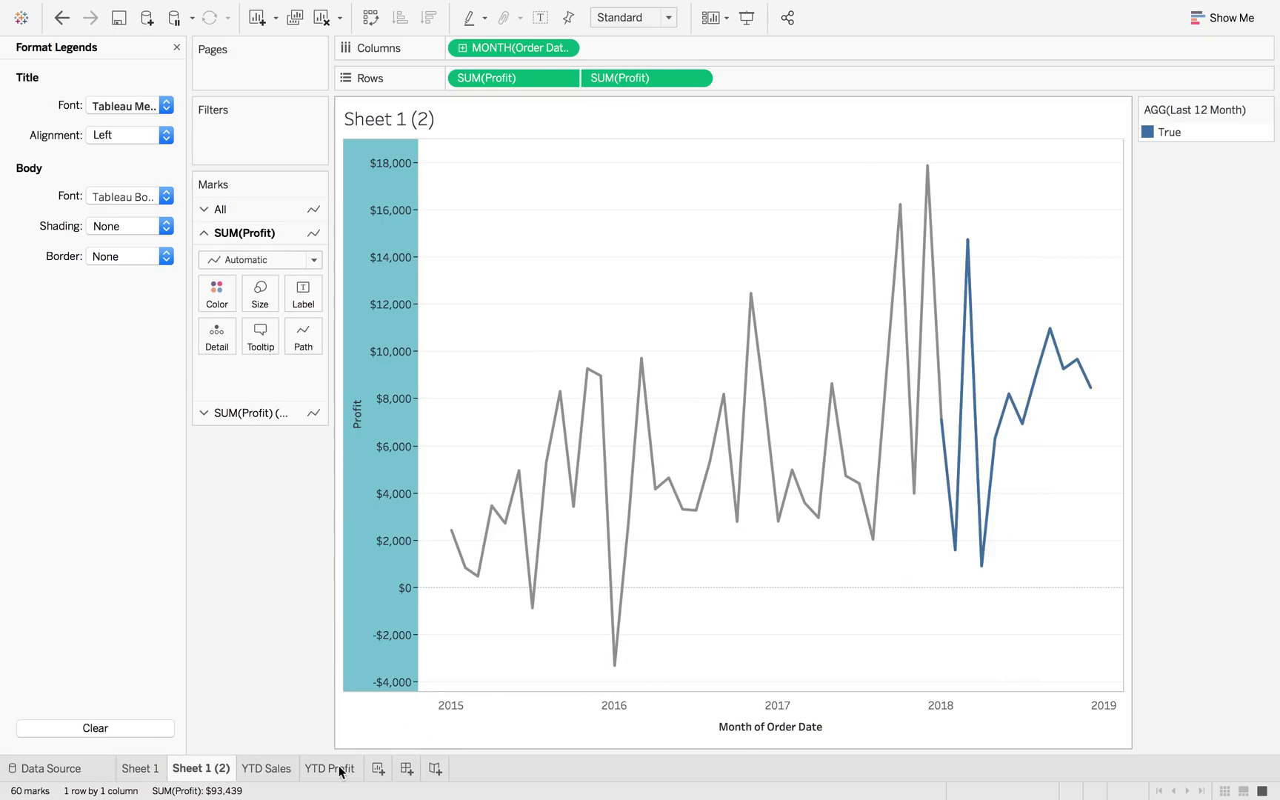
# Step: Create a fixed 700 x 600 dashboard and place the Sheet 1 chart on it
pyautogui.click(407, 768)
pyautogui.click(141, 137)
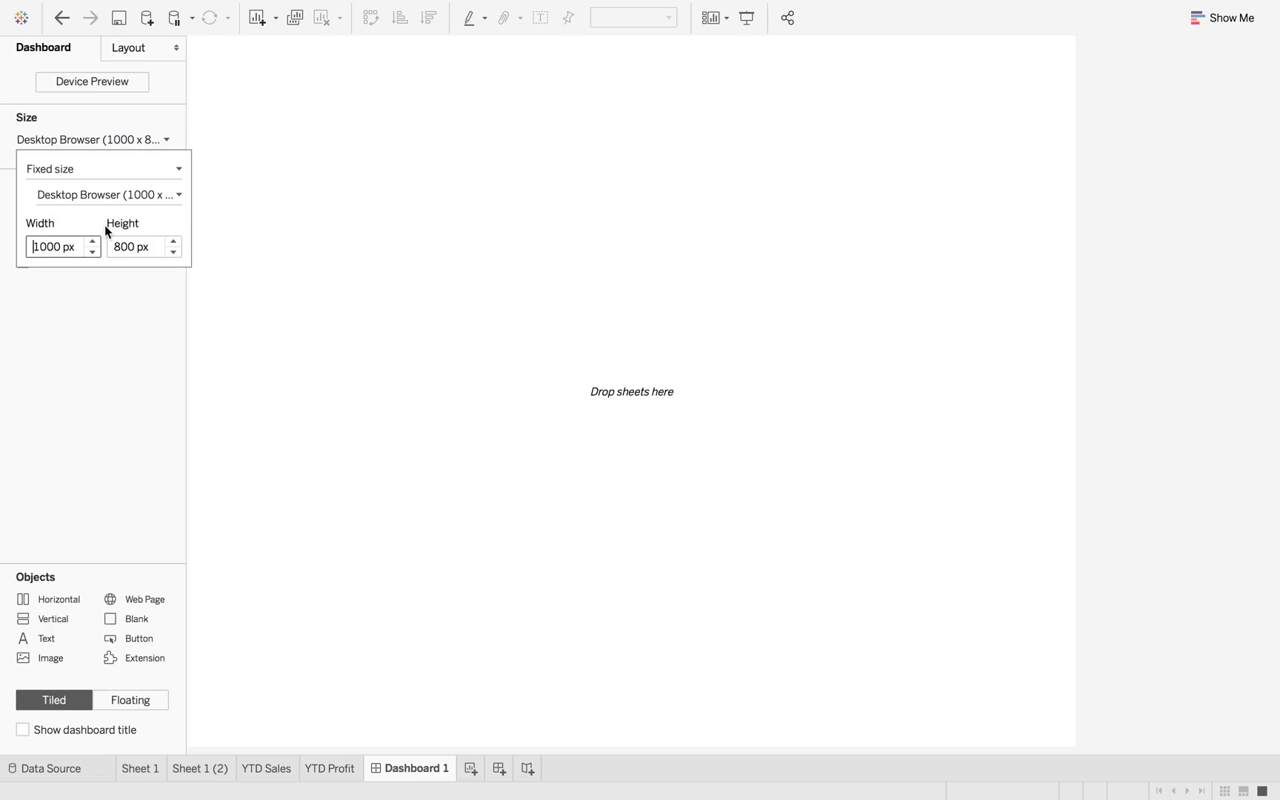
pyautogui.click(94, 252)
pyautogui.click(93, 252)
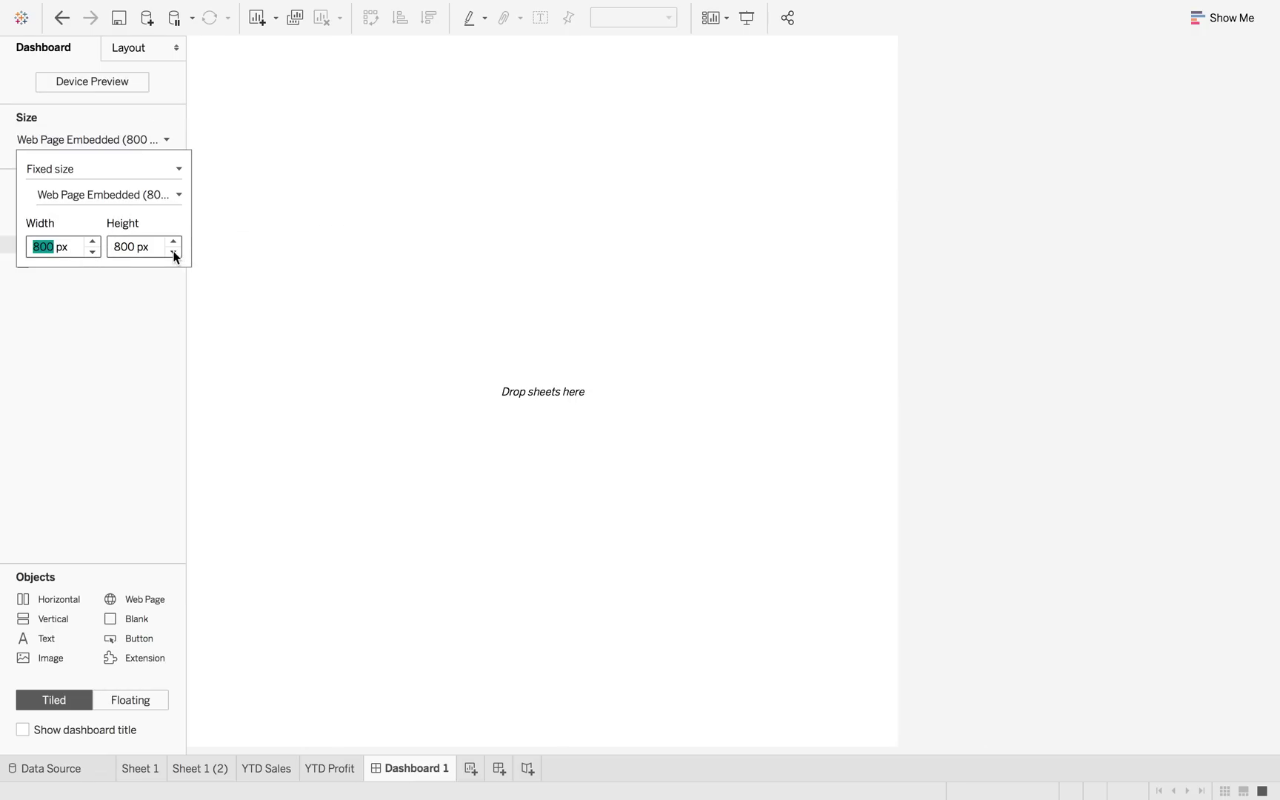
pyautogui.click(173, 252)
pyautogui.click(93, 251)
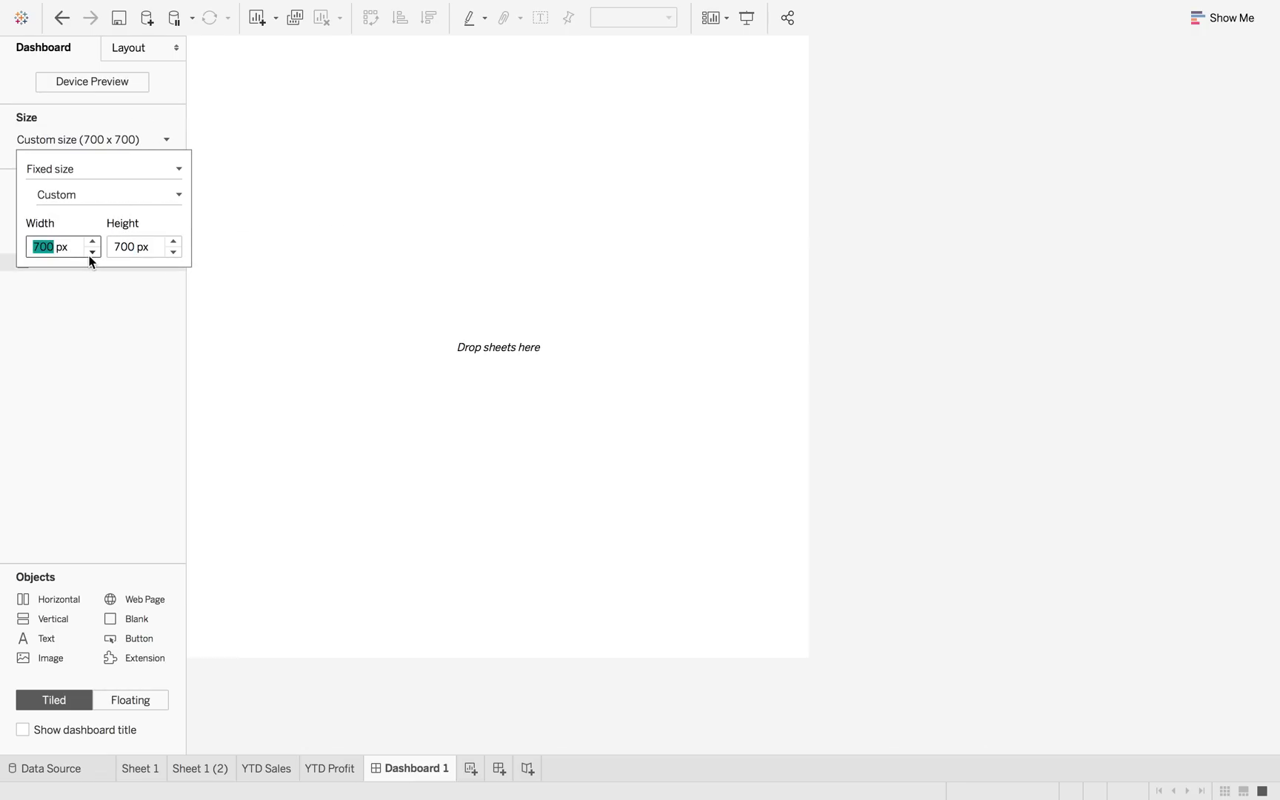
pyautogui.click(173, 252)
pyautogui.click(133, 306)
pyautogui.moveTo(98, 213); pyautogui.dragTo(400, 437)
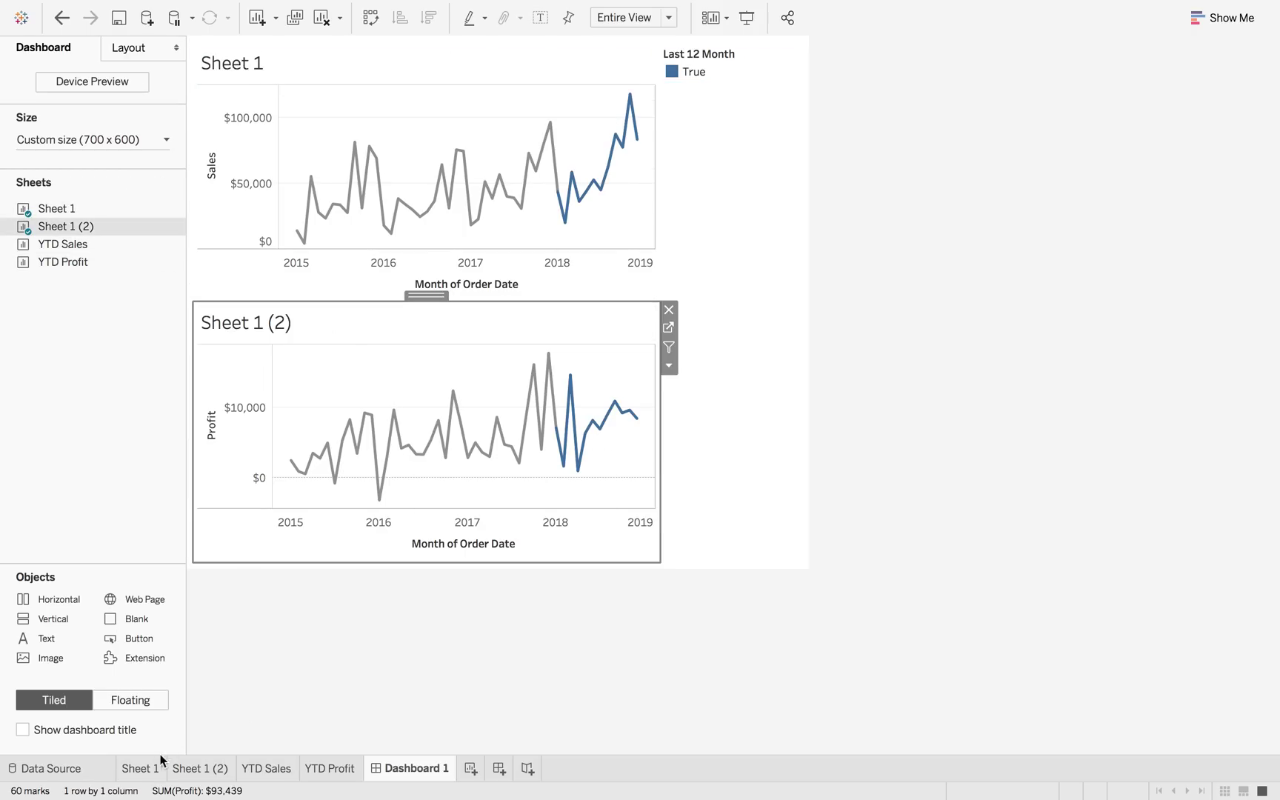
# Step: Rename Sheet 1 to Sales and Sheet 1 (2) to Profit
pyautogui.click(141, 768)
pyautogui.write('Sales')
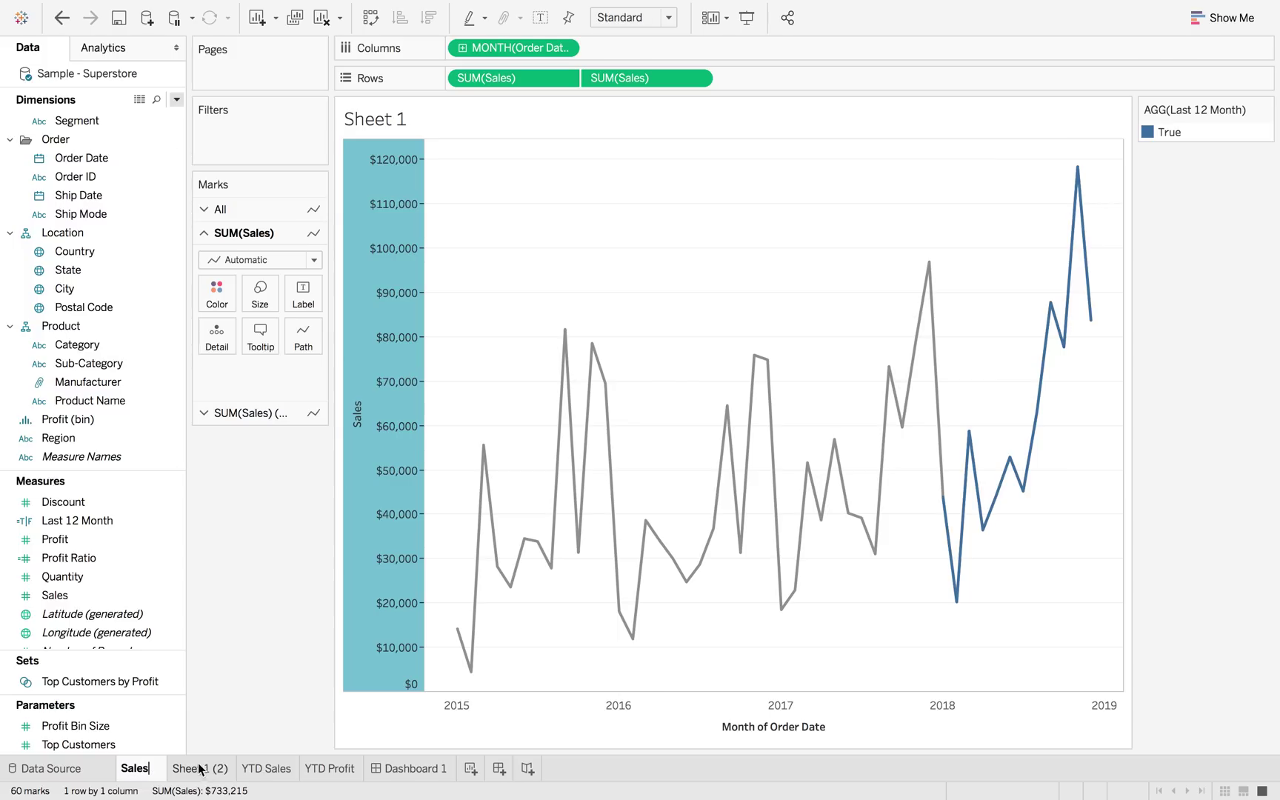
pyautogui.click(228, 770)
pyautogui.click(186, 772)
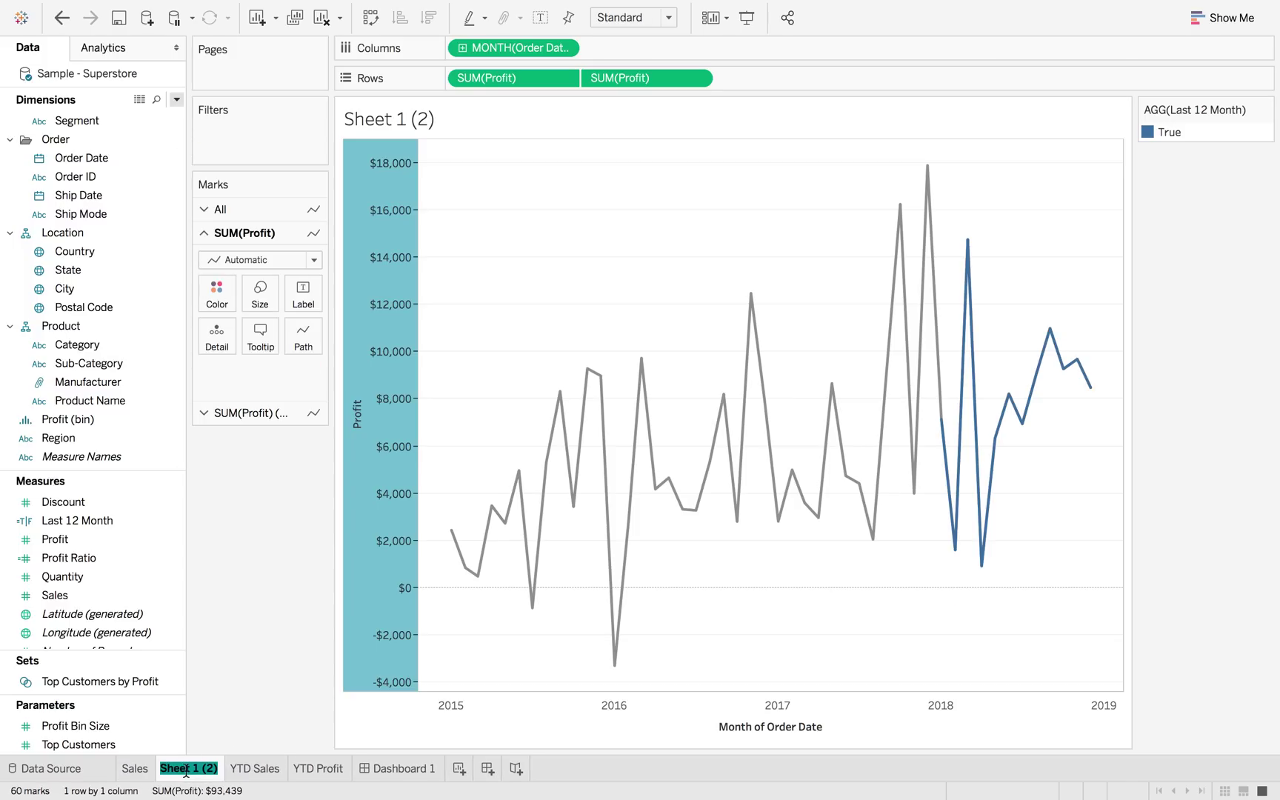
pyautogui.write('Profit')
pyautogui.press('Return')
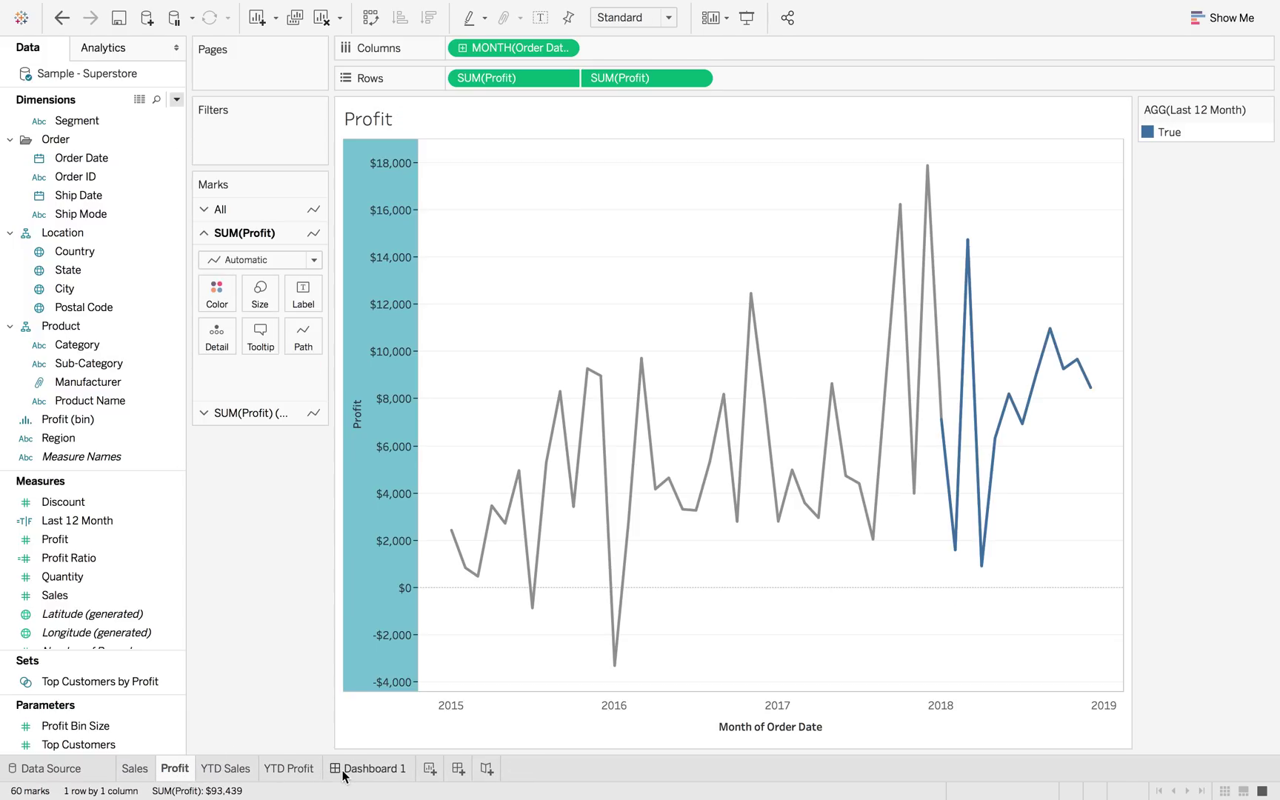
# Step: Place YTD Sales on the dashboard and fit both YTD tiles to Entire View
pyautogui.click(343, 774)
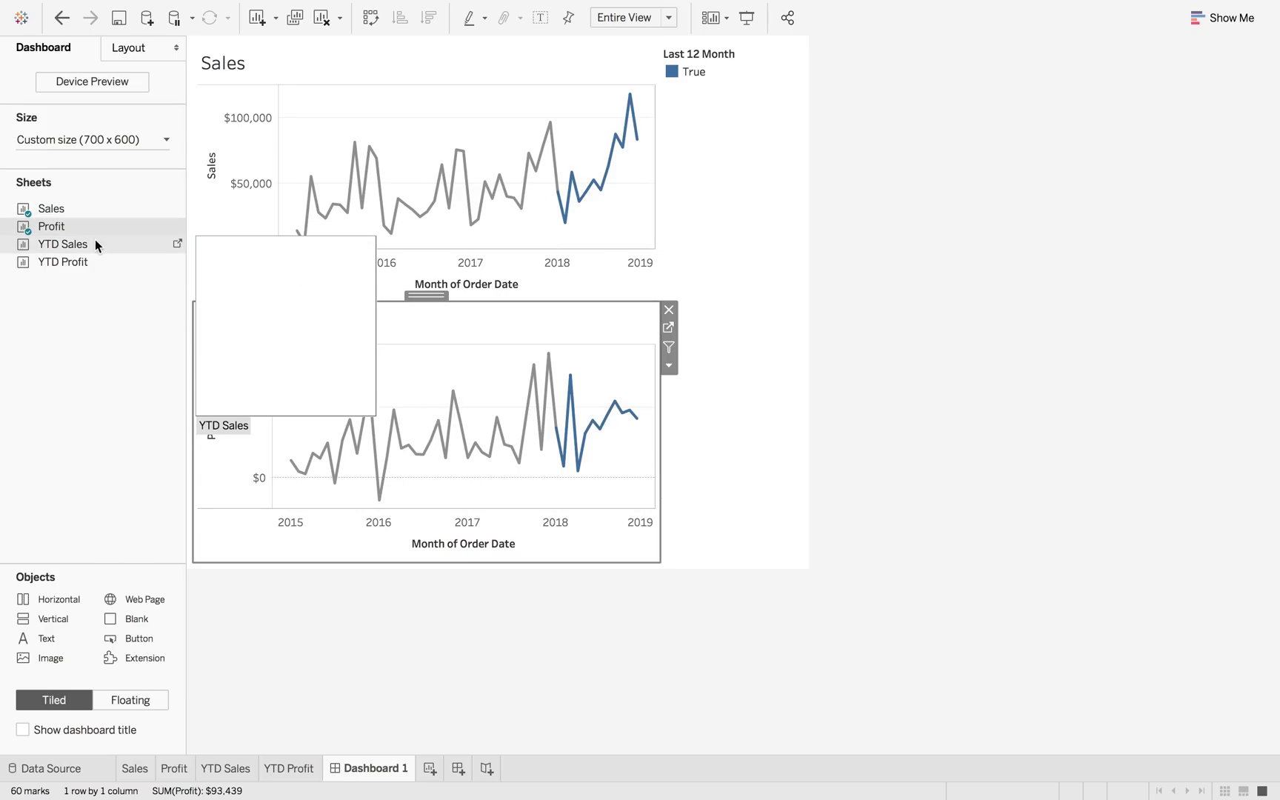
pyautogui.moveTo(96, 244); pyautogui.dragTo(548, 385)
pyautogui.click(634, 21)
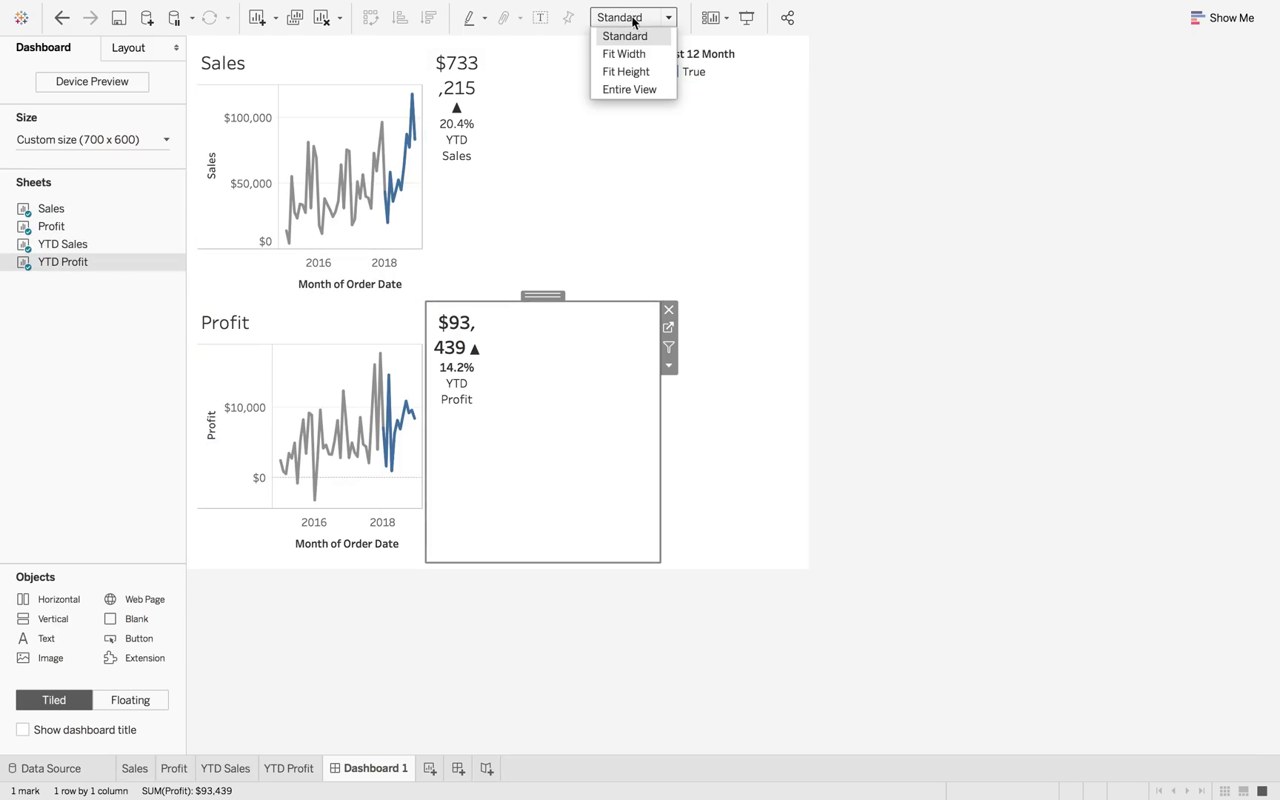
pyautogui.click(641, 90)
pyautogui.click(603, 107)
pyautogui.click(655, 18)
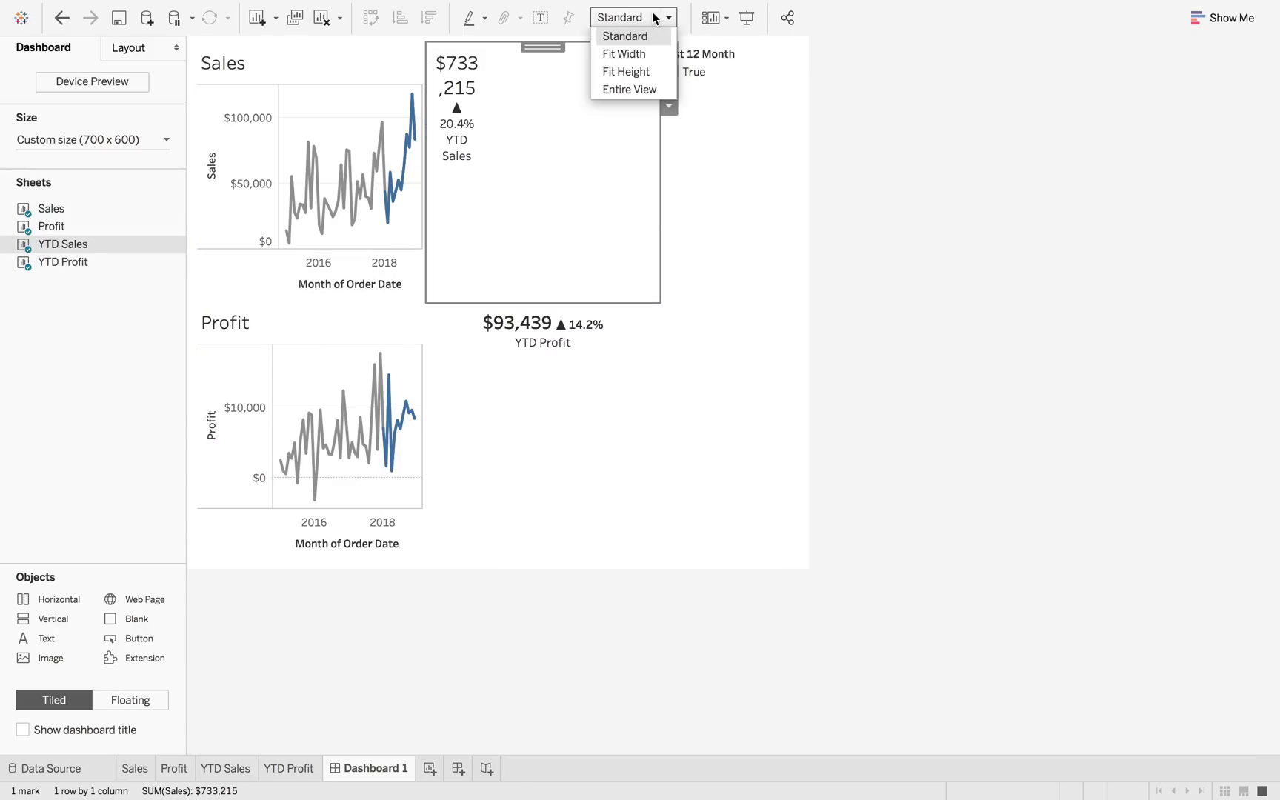
pyautogui.click(639, 88)
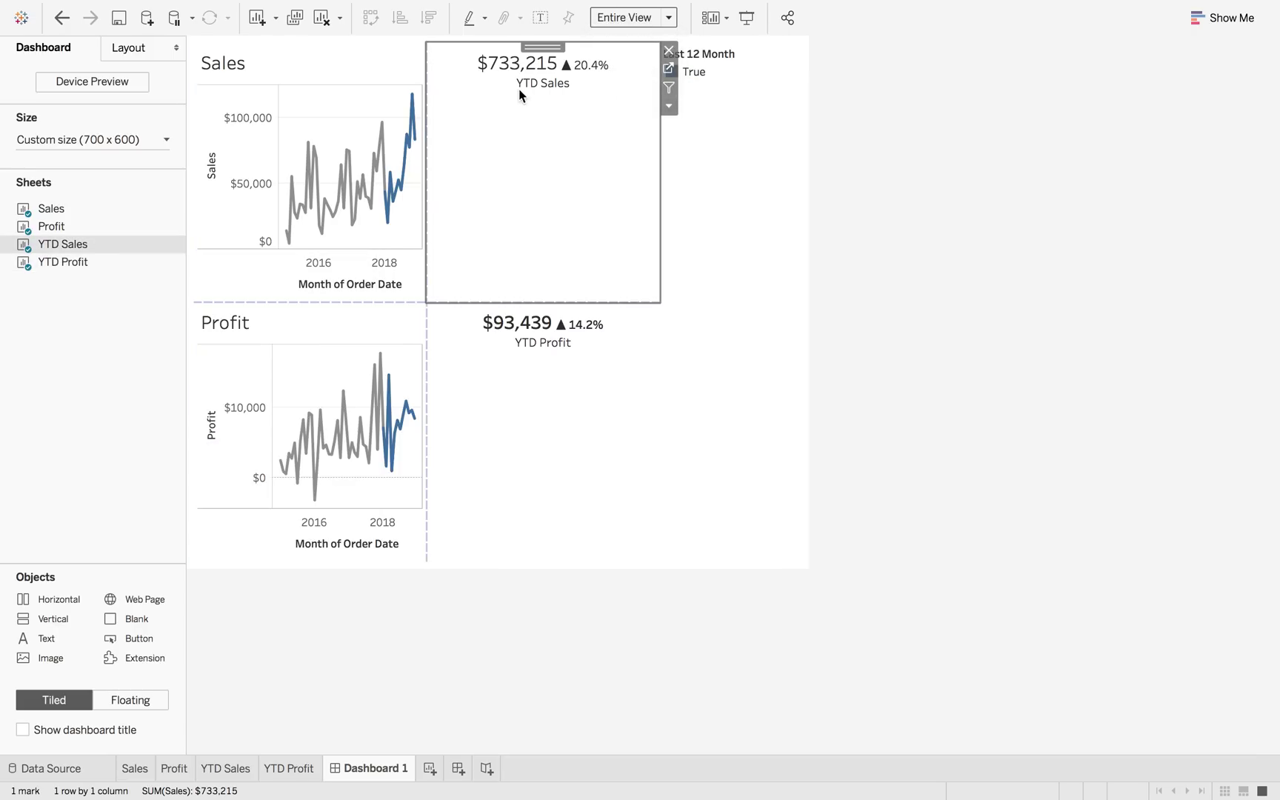
# Step: Lower the YTD Sales and YTD Profit titles by adding blank lines above them
pyautogui.doubleClick(520, 95)
pyautogui.press('Return')
pyautogui.press('Return')
pyautogui.press('Return')
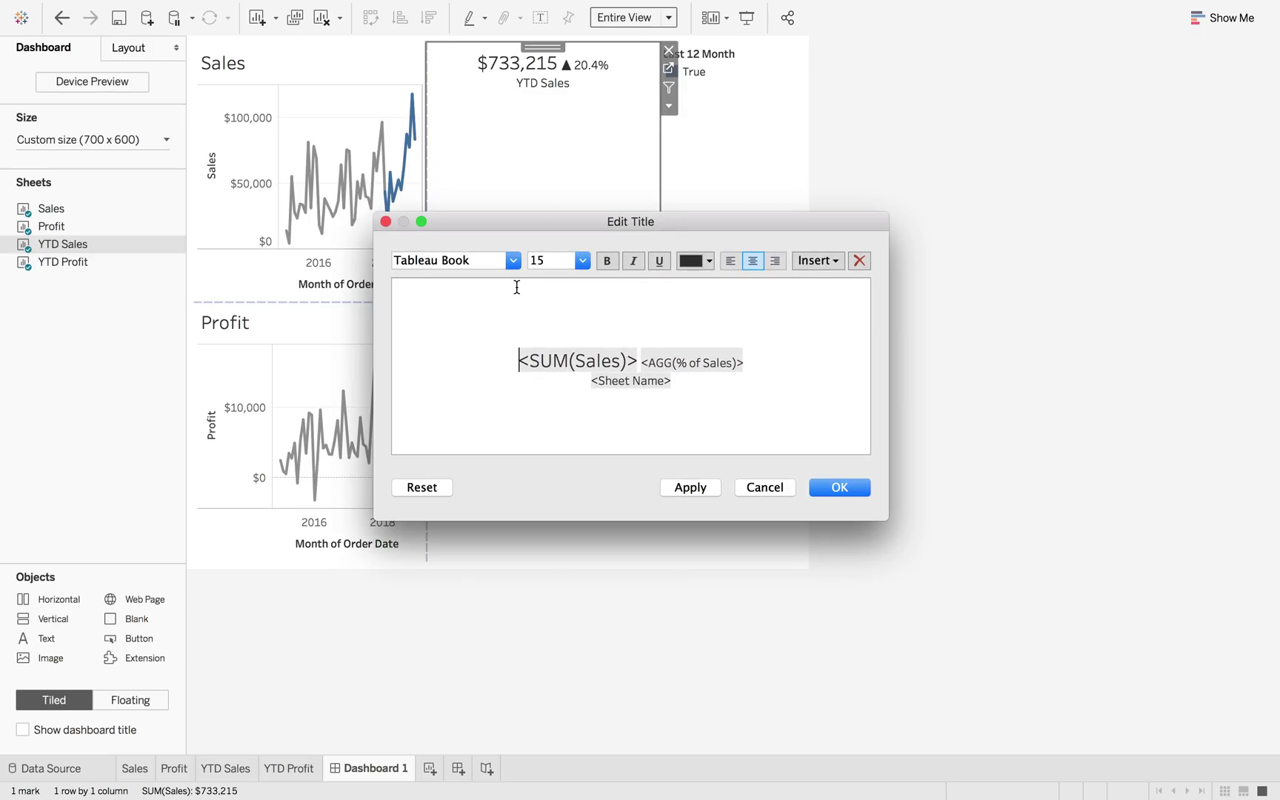
pyautogui.press('Return')
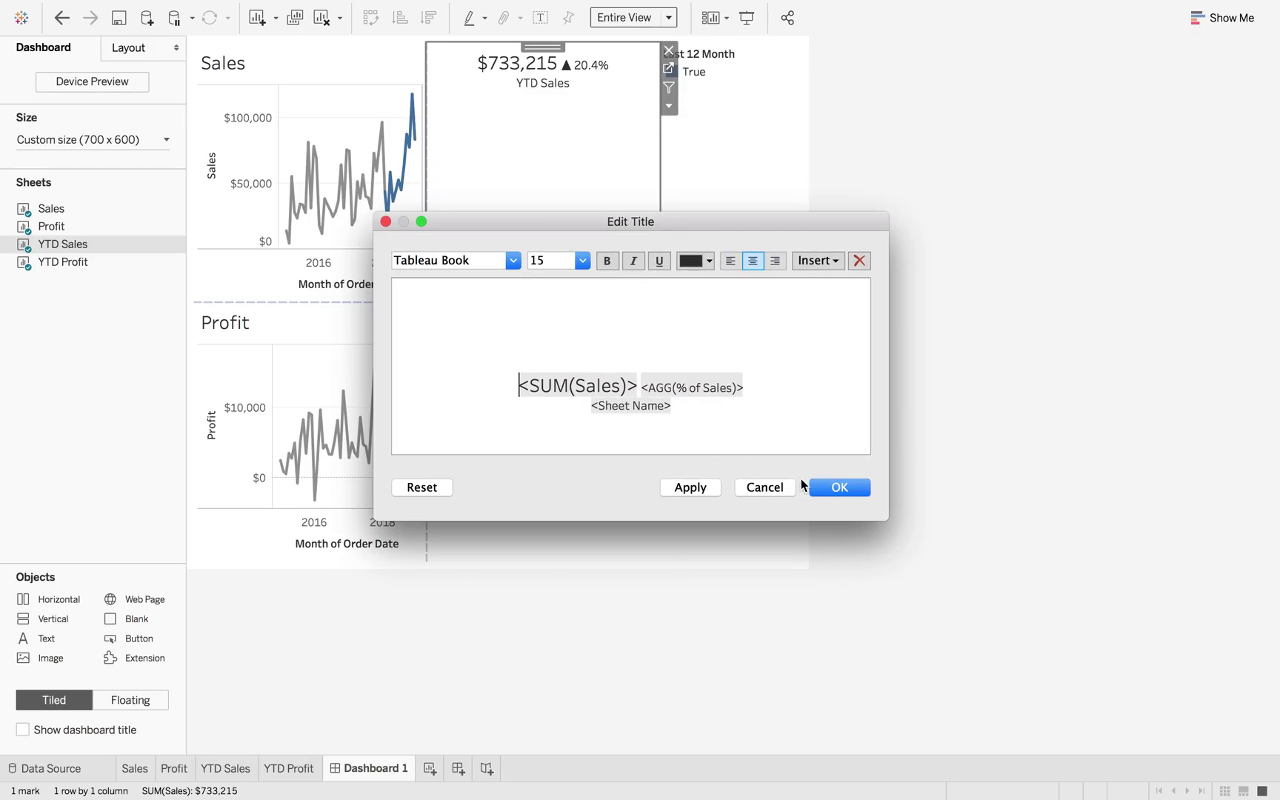
pyautogui.click(820, 487)
pyautogui.doubleClick(565, 354)
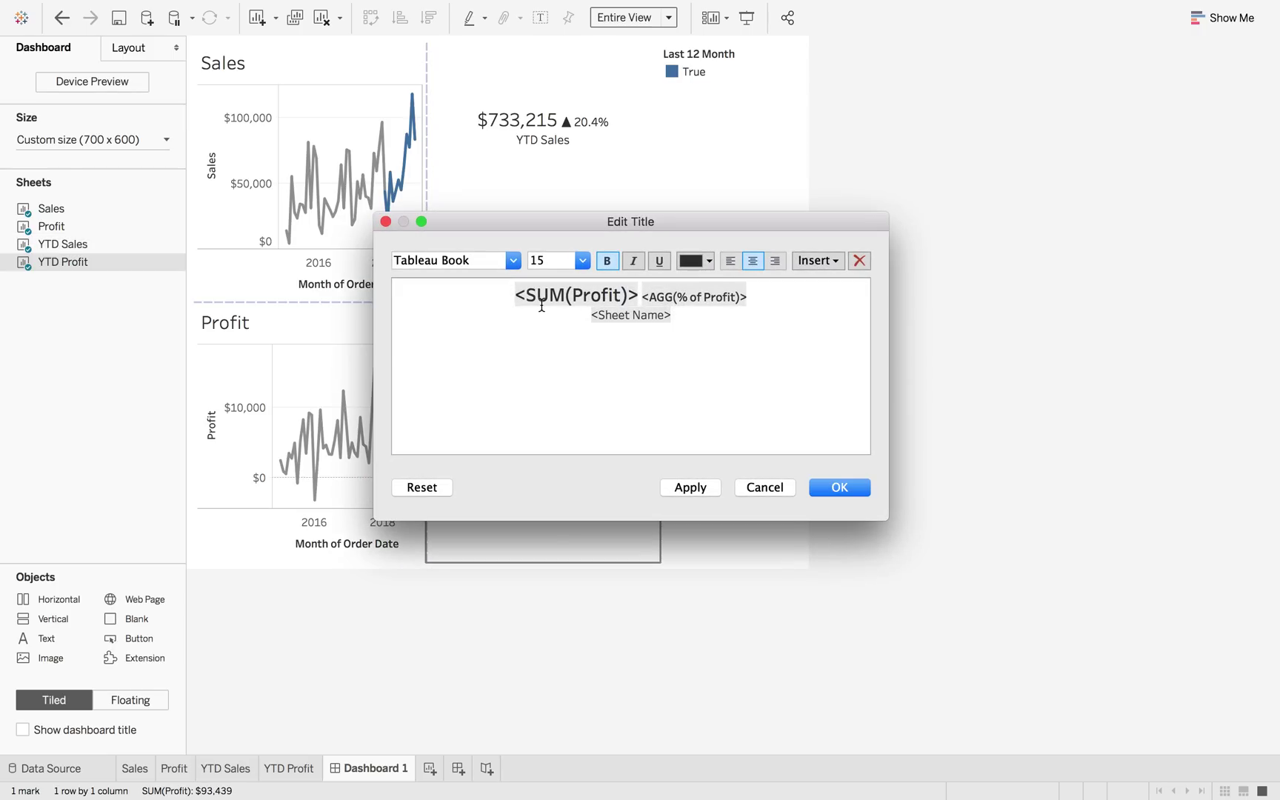
pyautogui.press('Return')
pyautogui.press('Return')
pyautogui.press('Return')
pyautogui.press('Return')
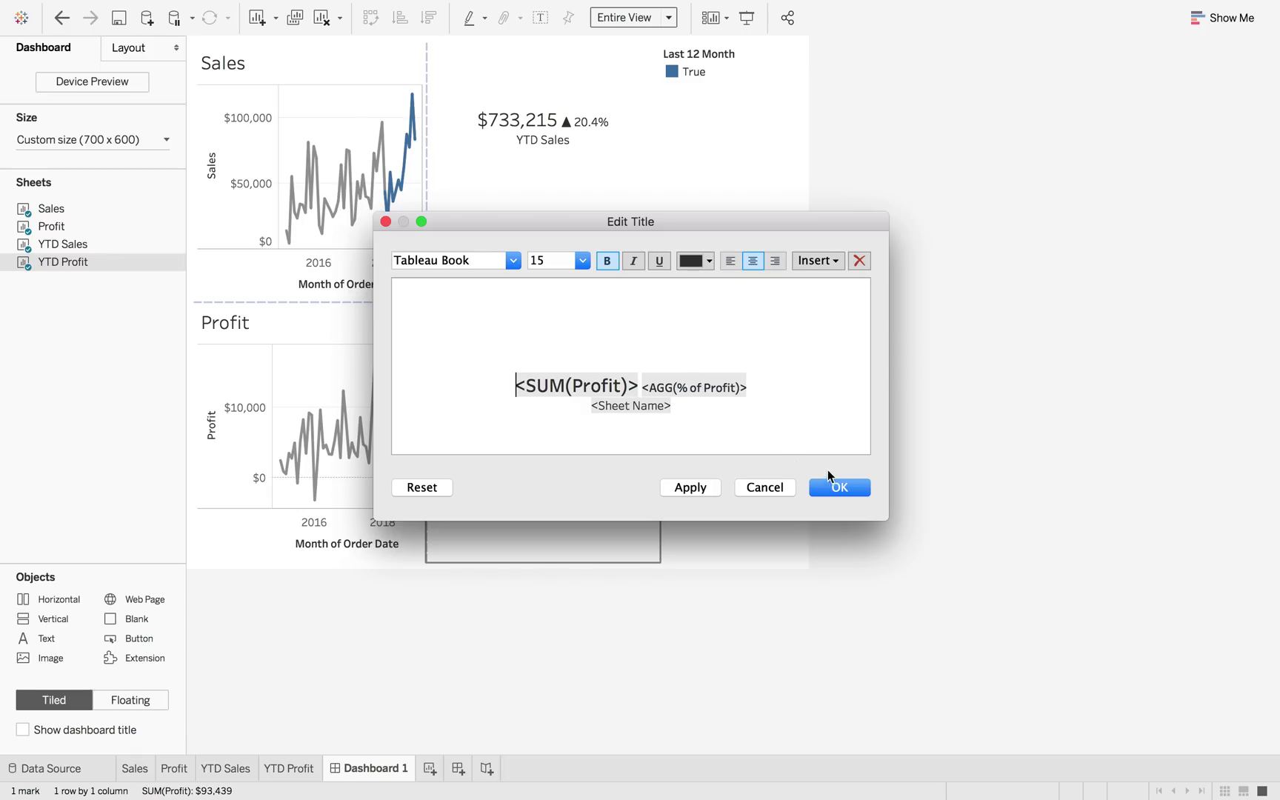
pyautogui.click(831, 483)
# Step: Delete the Last 12 Month legend container from the dashboard
pyautogui.click(737, 266)
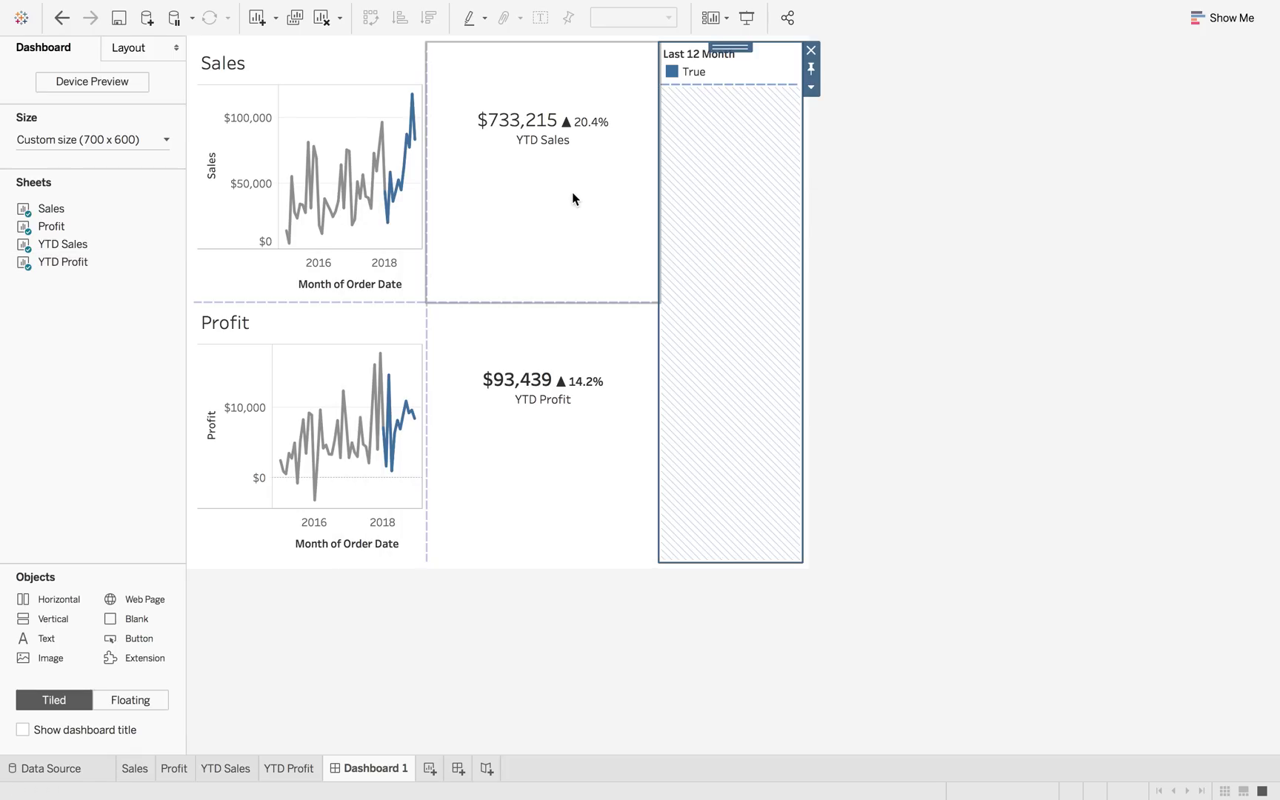
pyautogui.click(728, 67)
pyautogui.doubleClick(730, 49)
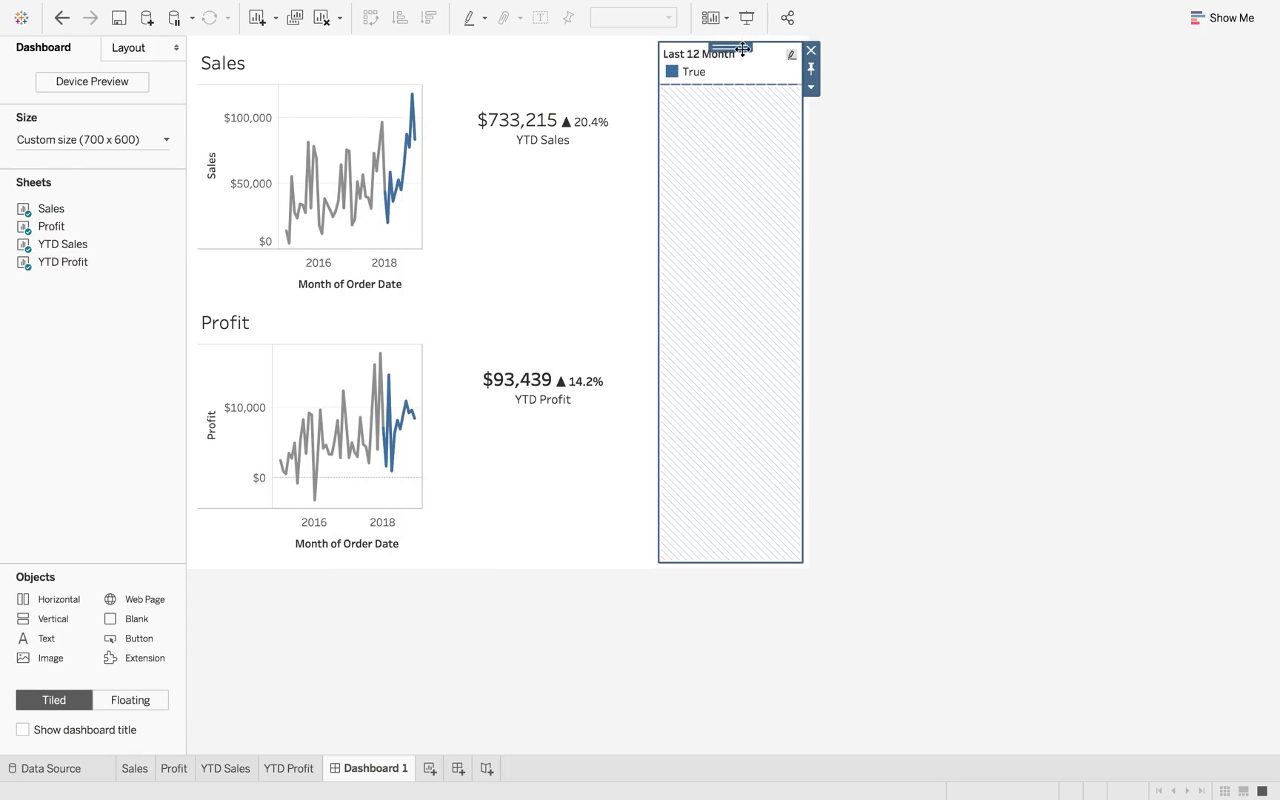
pyautogui.click(810, 52)
pyautogui.click(686, 428)
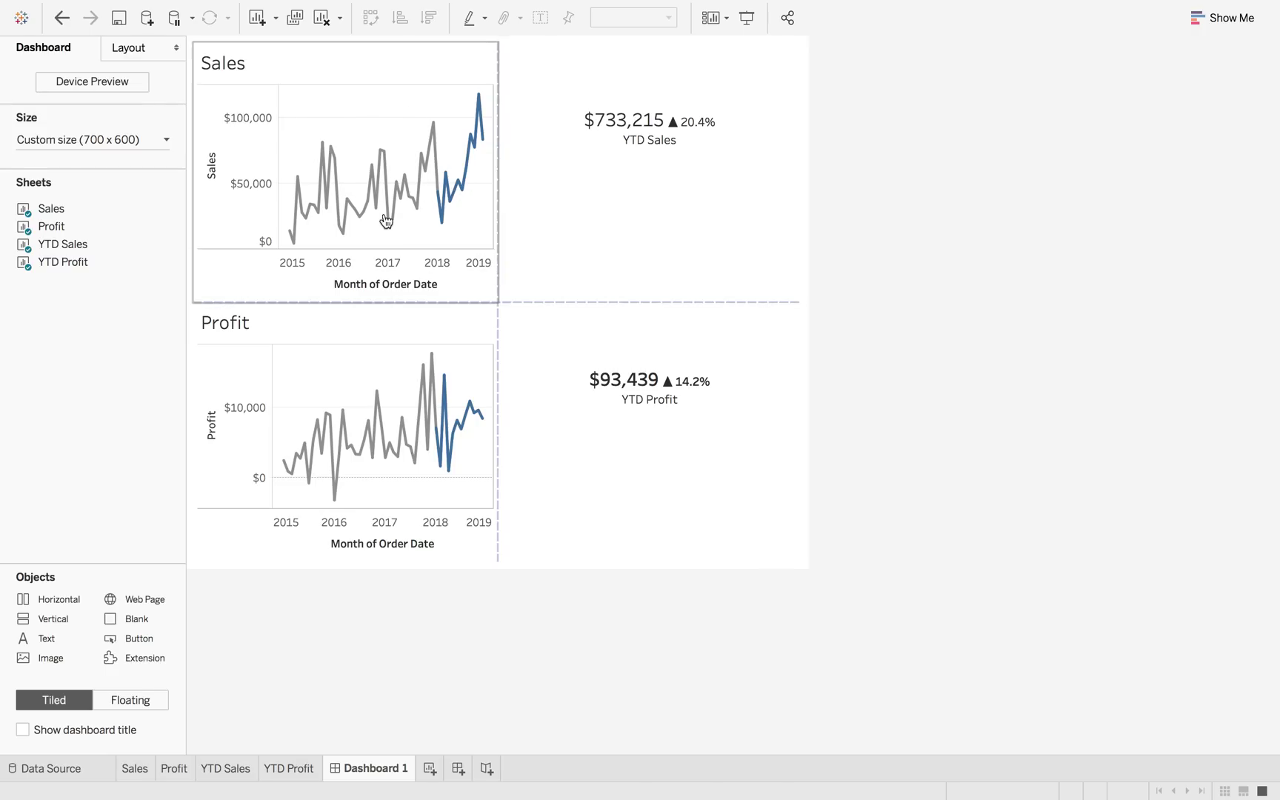
# Step: Add a horizontal container holding the Sales chart with YTD Sales beside it
pyautogui.moveTo(47, 609)
pyautogui.mouseDown()
pyautogui.moveTo(394, 317)
pyautogui.moveTo(443, 221)
pyautogui.mouseUp()
pyautogui.click(287, 48)
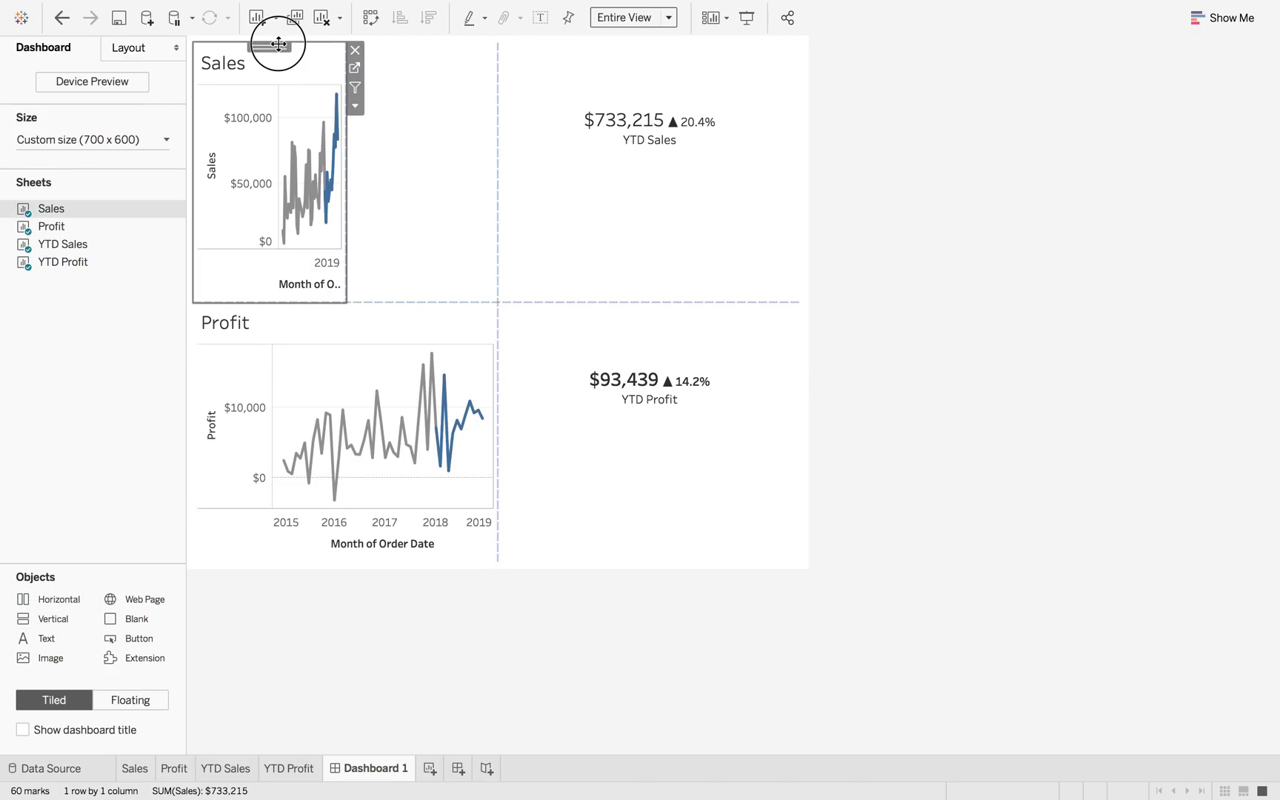
pyautogui.moveTo(278, 45); pyautogui.dragTo(415, 138)
pyautogui.click(587, 95)
pyautogui.moveTo(637, 51); pyautogui.dragTo(466, 127)
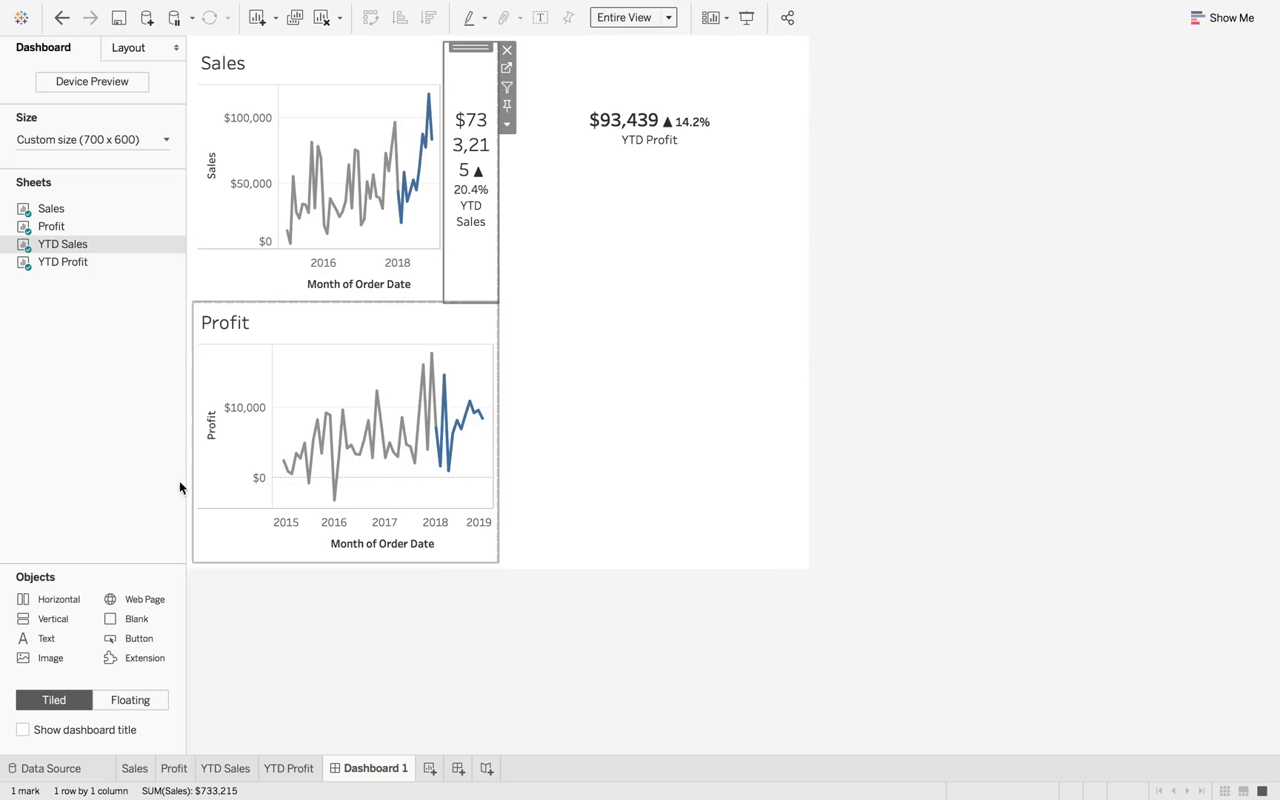
# Step: Place YTD Profit right of the Profit chart and narrow both charts to widen the YTD tiles
pyautogui.moveTo(75, 620); pyautogui.dragTo(618, 186)
pyautogui.click(271, 451)
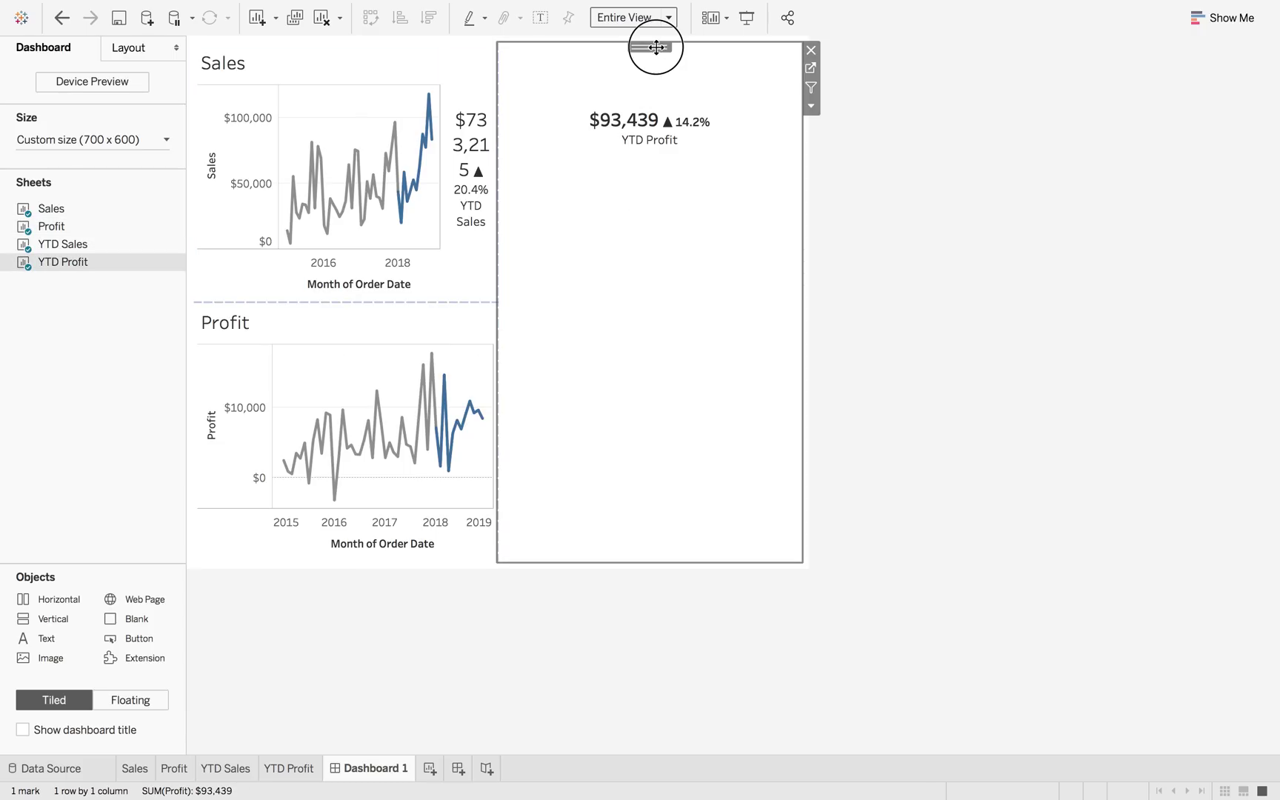
pyautogui.moveTo(656, 47); pyautogui.dragTo(648, 296)
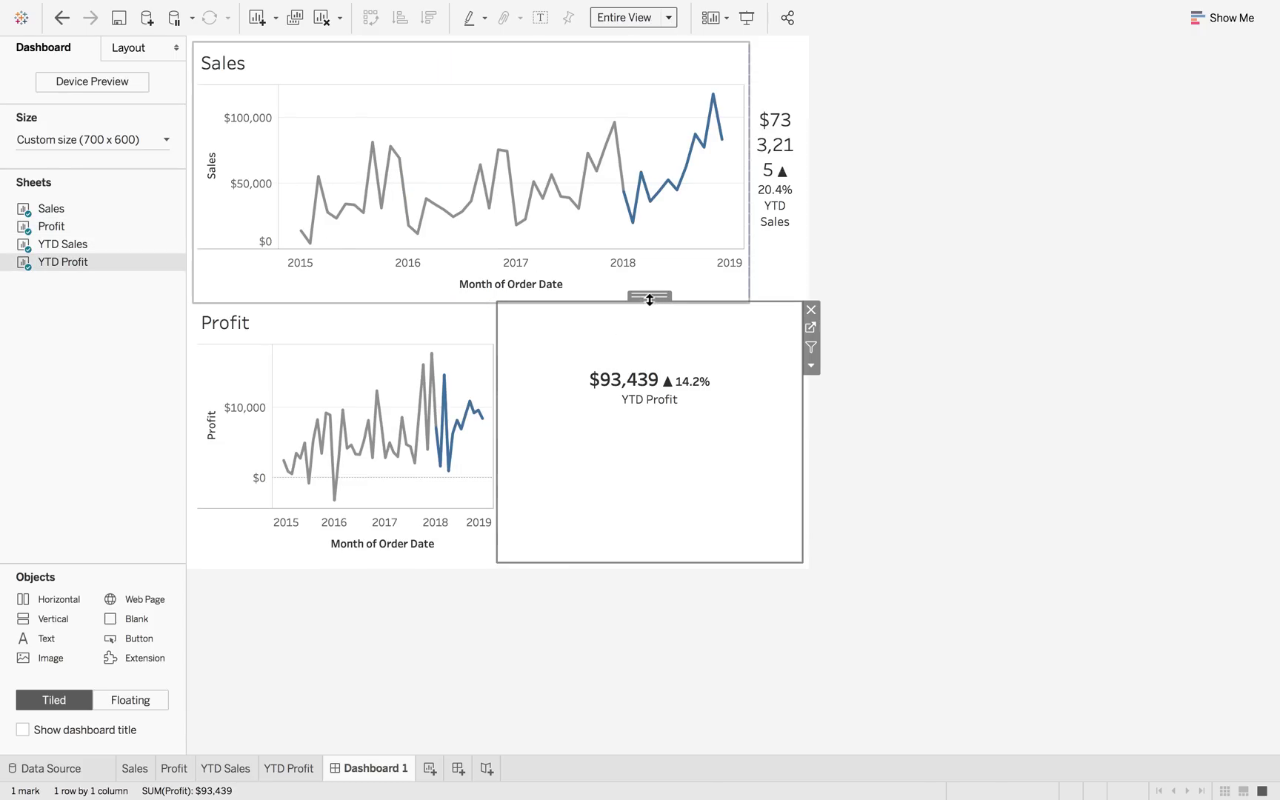
pyautogui.click(551, 350)
pyautogui.moveTo(467, 381); pyautogui.dragTo(463, 386)
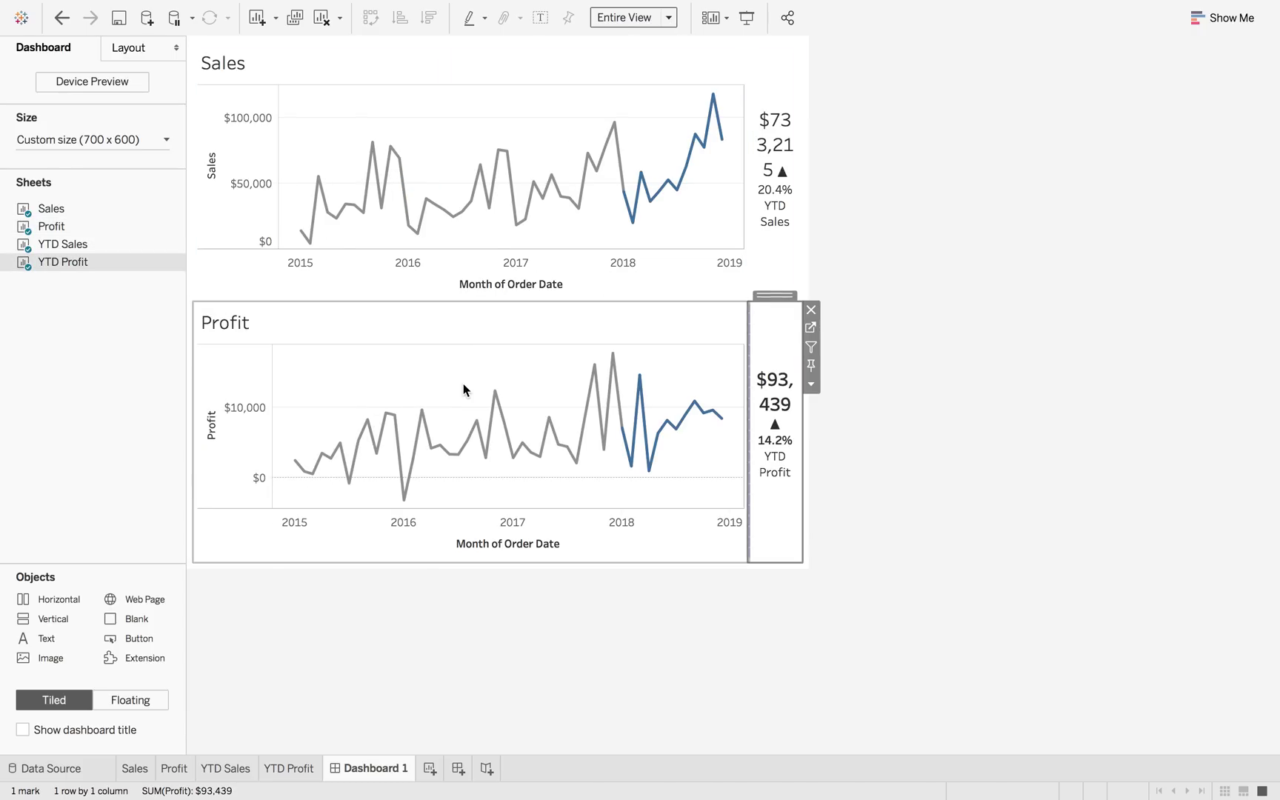
pyautogui.moveTo(749, 337); pyautogui.dragTo(652, 338)
pyautogui.click(744, 226)
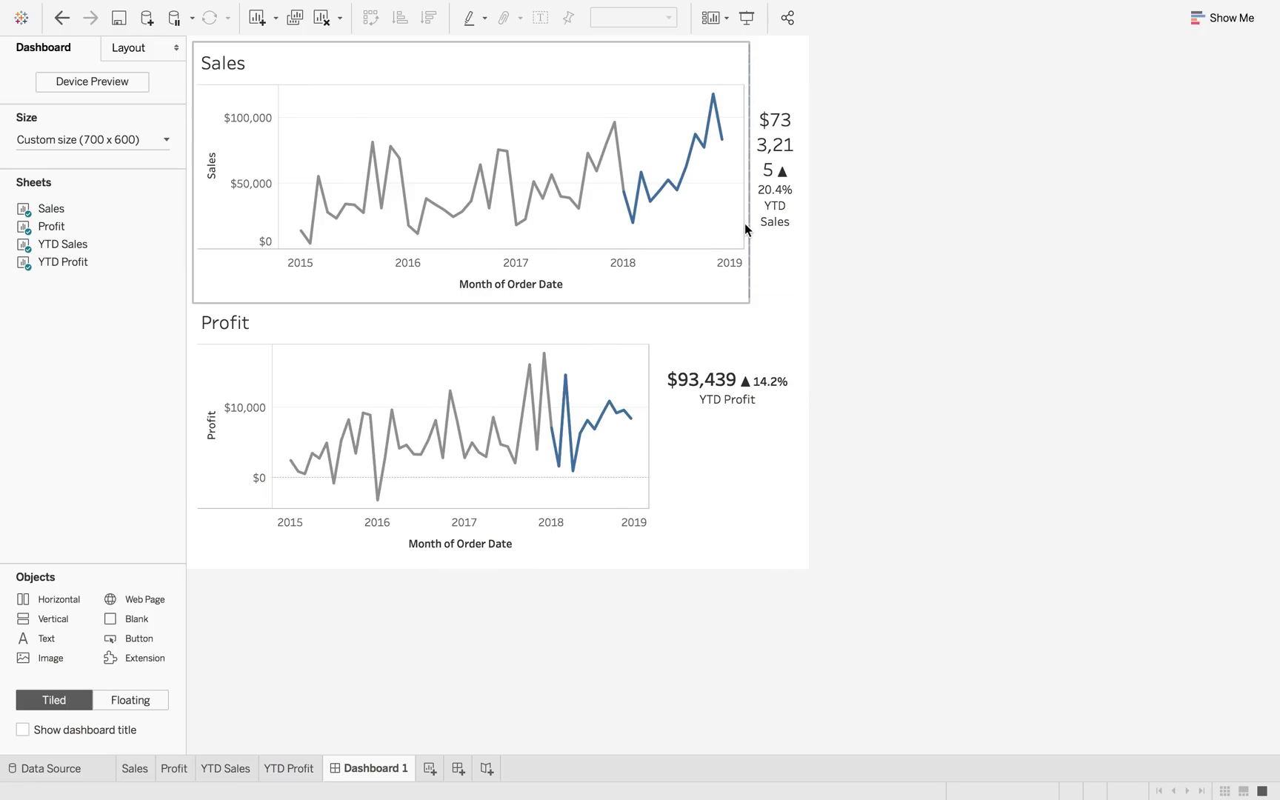
pyautogui.moveTo(748, 226); pyautogui.dragTo(654, 231)
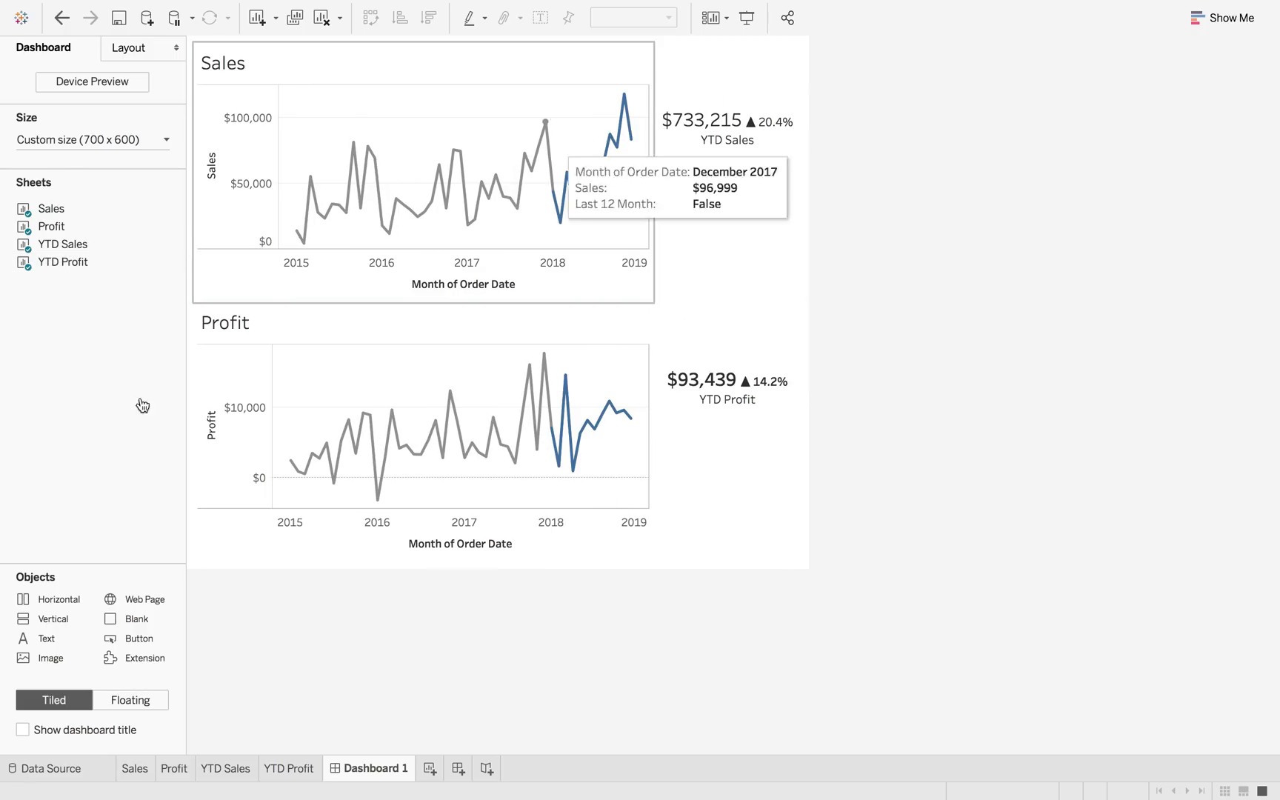
# Step: Show the dashboard title and rename the dashboard to Executive Dashboard
pyautogui.click(37, 729)
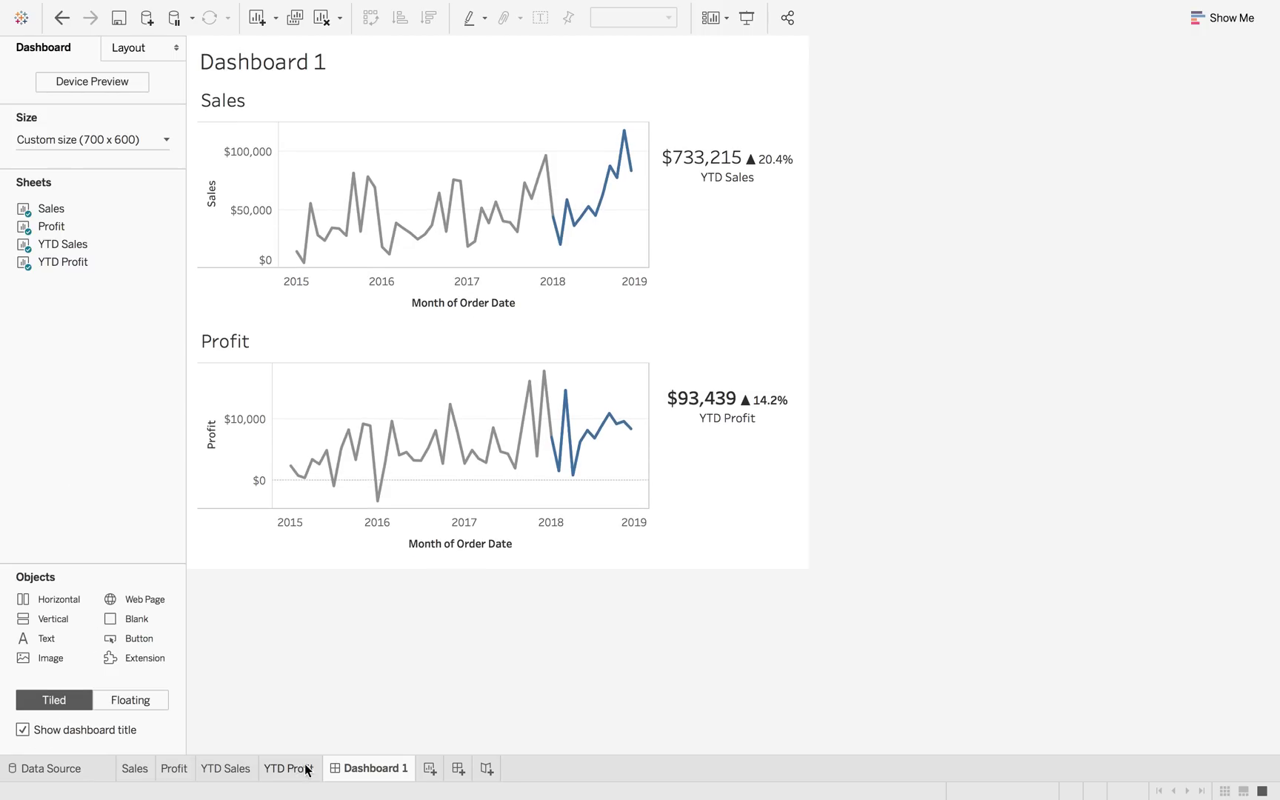
pyautogui.doubleClick(361, 767)
pyautogui.write('Executivr Dashv')
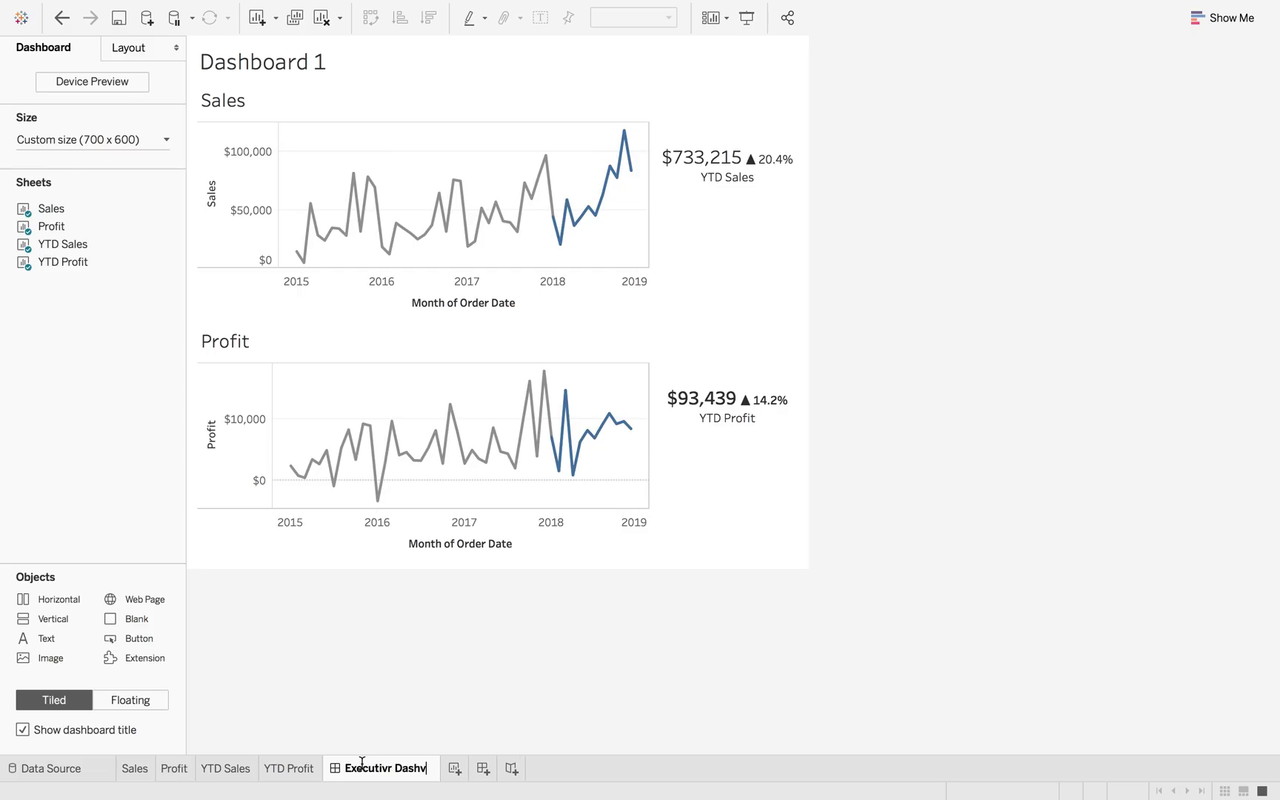
pyautogui.press('BackSpace')
pyautogui.write('board')
pyautogui.press('Return')
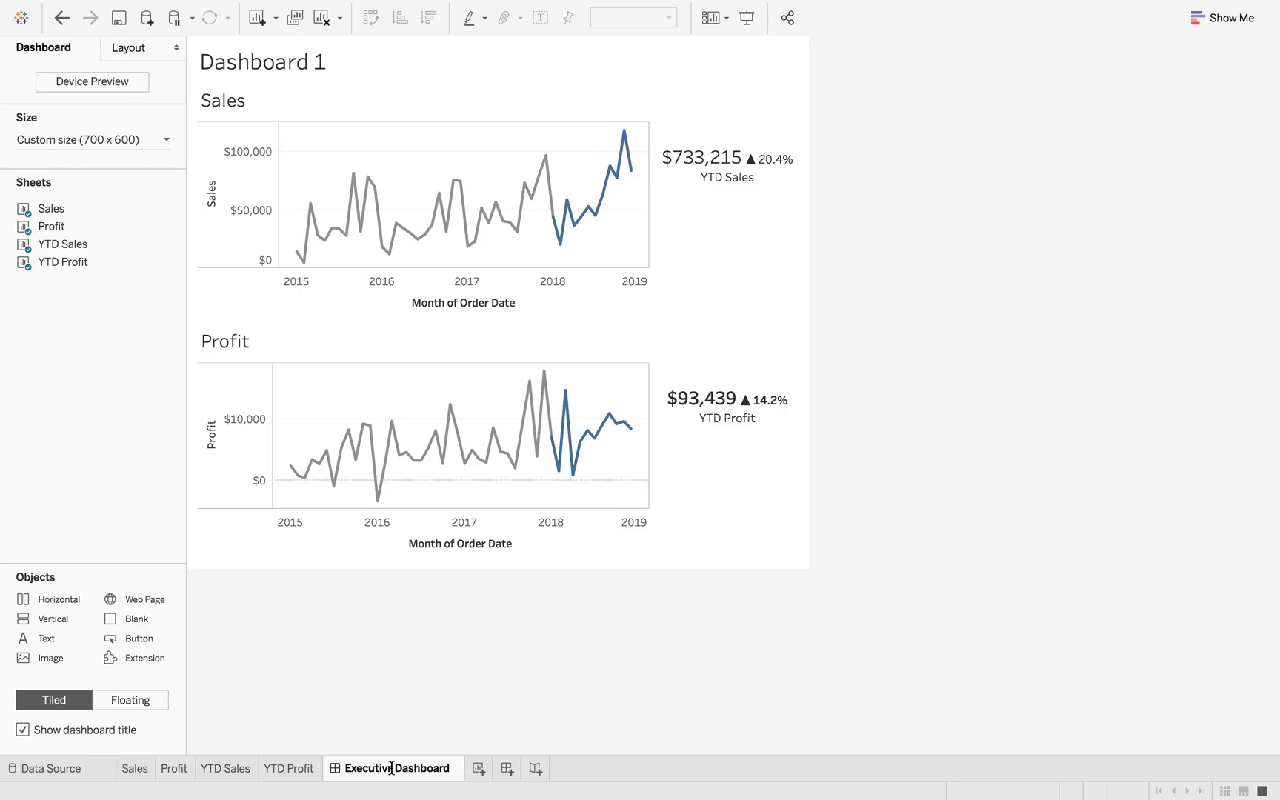
pyautogui.click(391, 768)
pyautogui.press('BackSpace')
pyautogui.write('e')
pyautogui.press('Return')
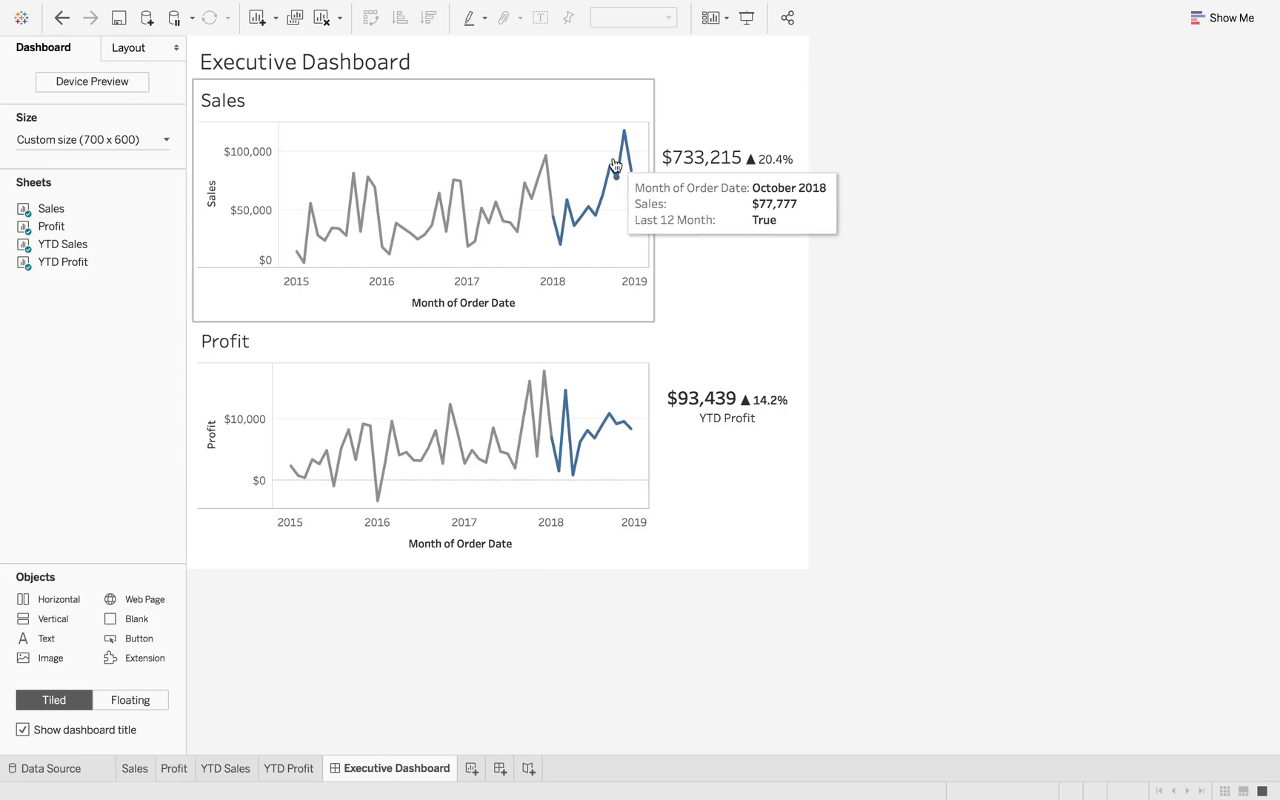
# Step: Shrink the dashboard to a fixed 600 x 500 px
pyautogui.click(122, 141)
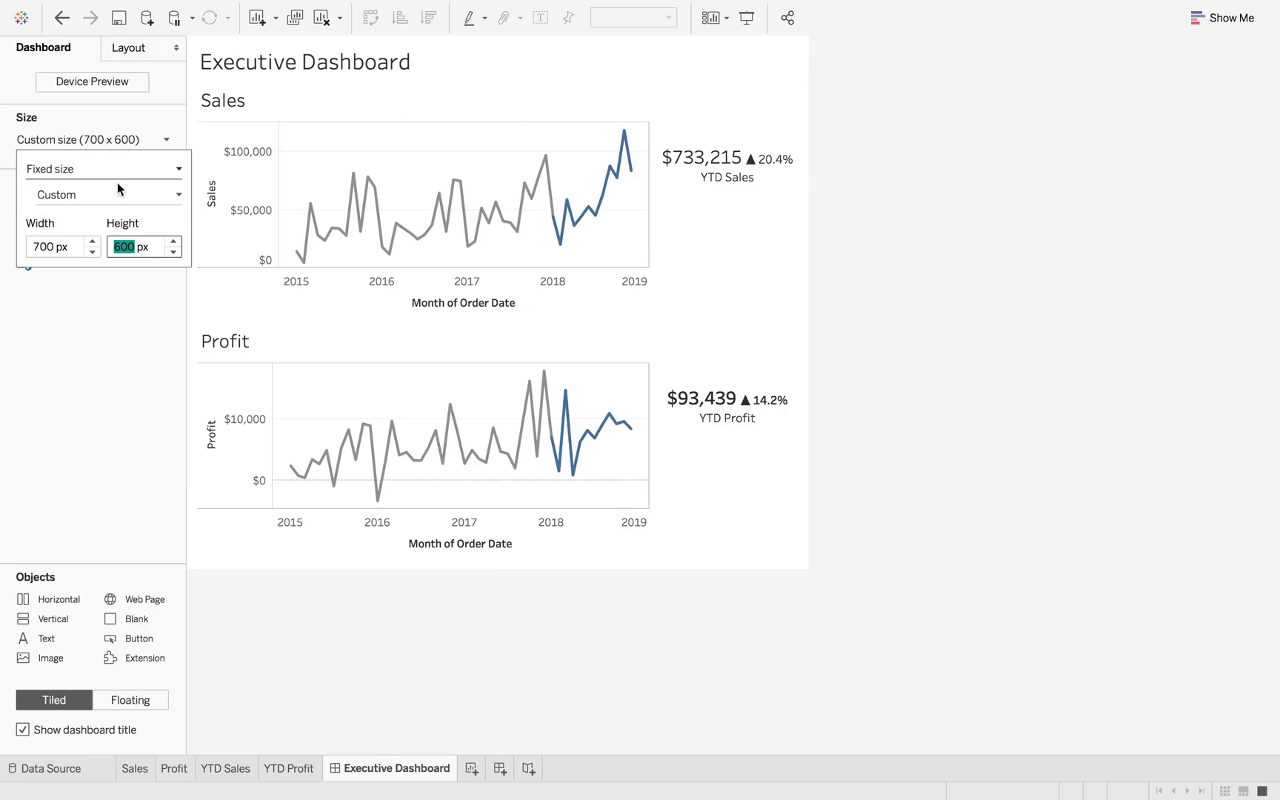
pyautogui.click(94, 251)
pyautogui.click(173, 253)
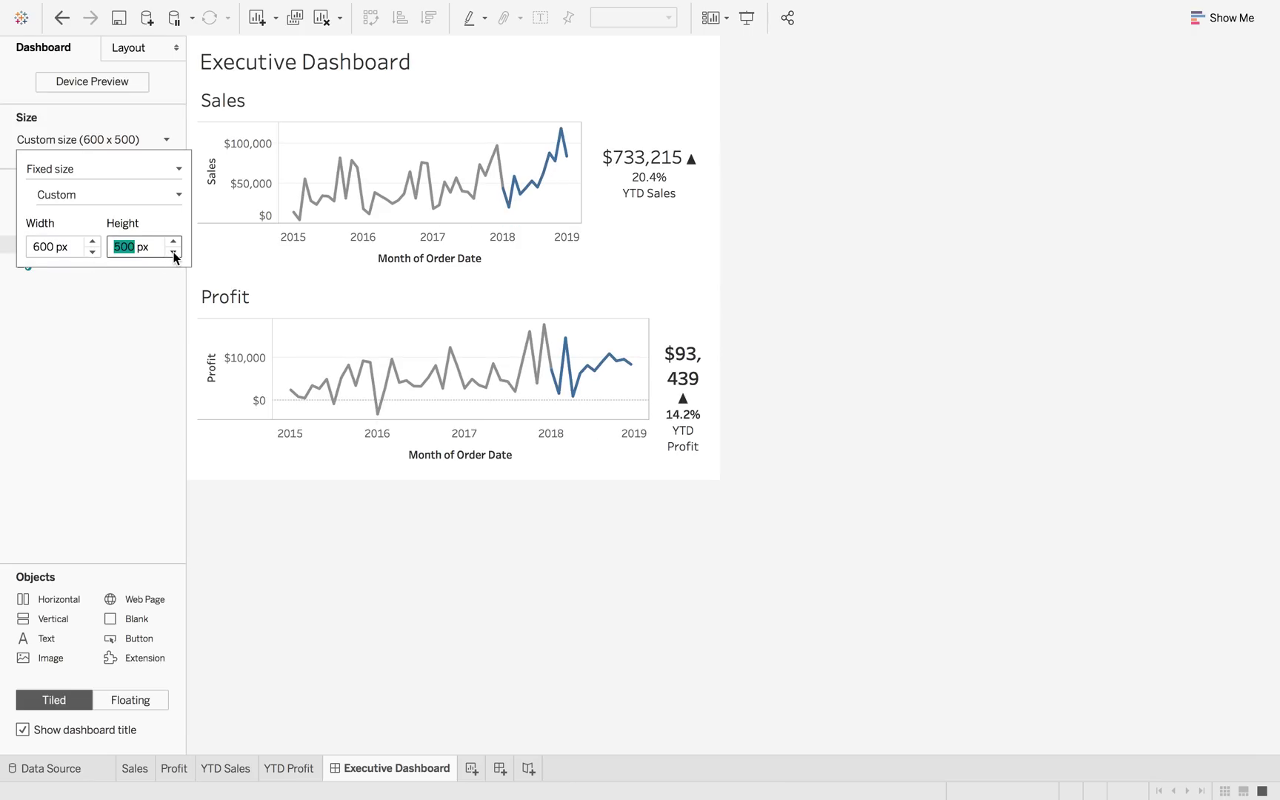
pyautogui.click(592, 220)
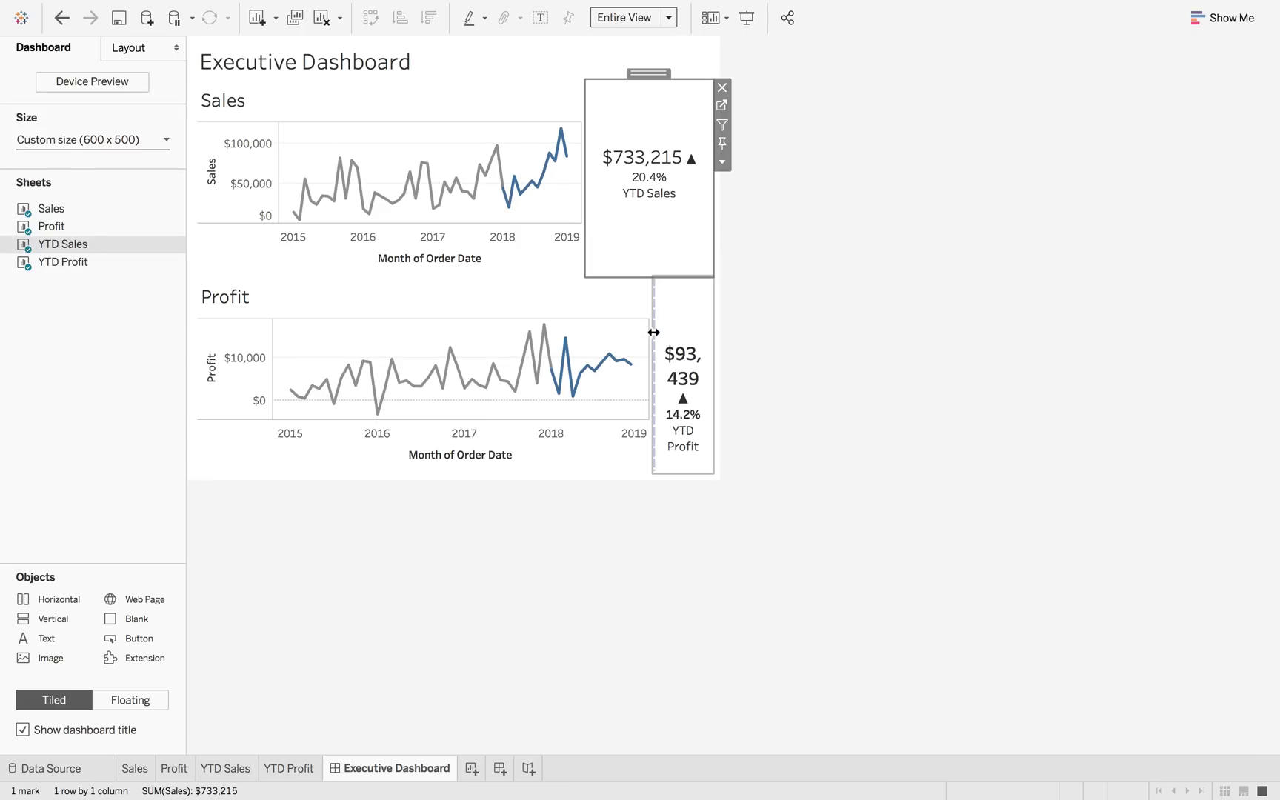
# Step: Narrow the Profit chart and make the YTD Sales big-number line bold
pyautogui.moveTo(651, 331); pyautogui.dragTo(582, 332)
pyautogui.doubleClick(659, 180)
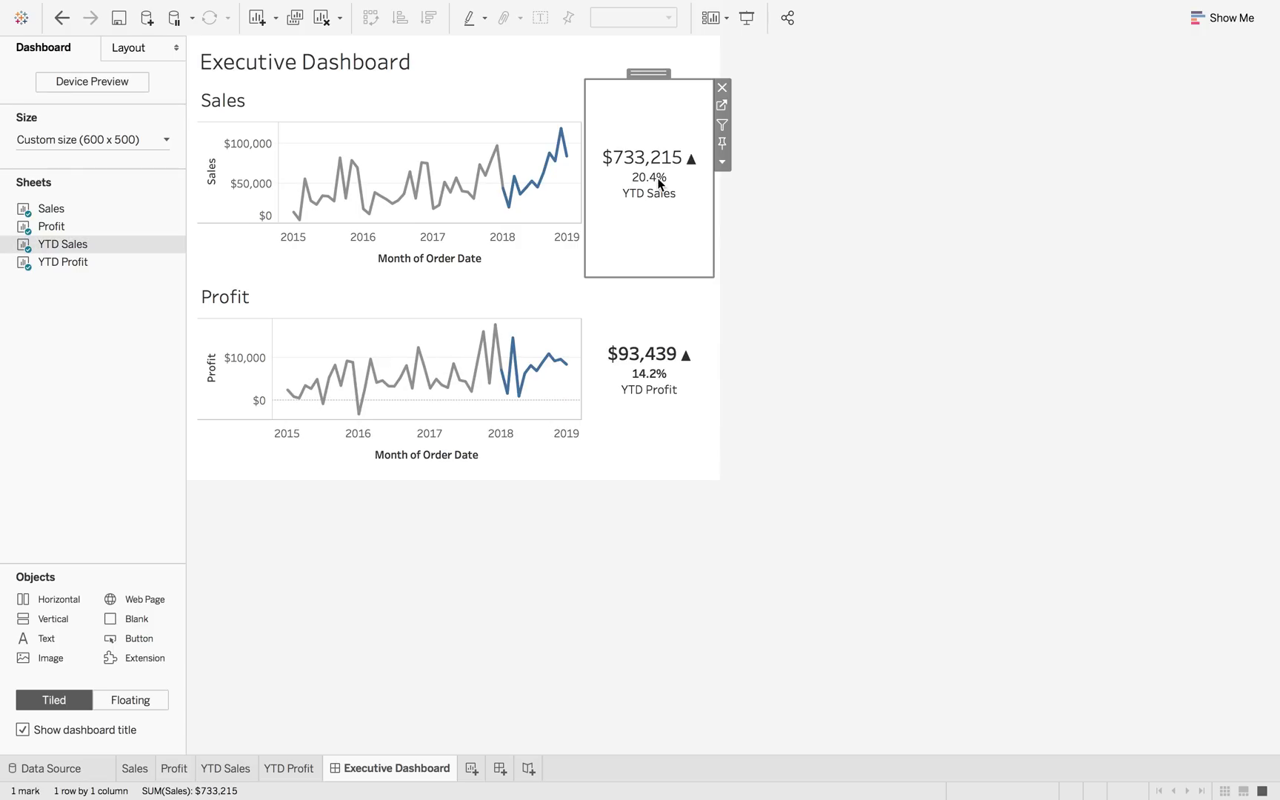
pyautogui.moveTo(745, 398); pyautogui.dragTo(514, 394)
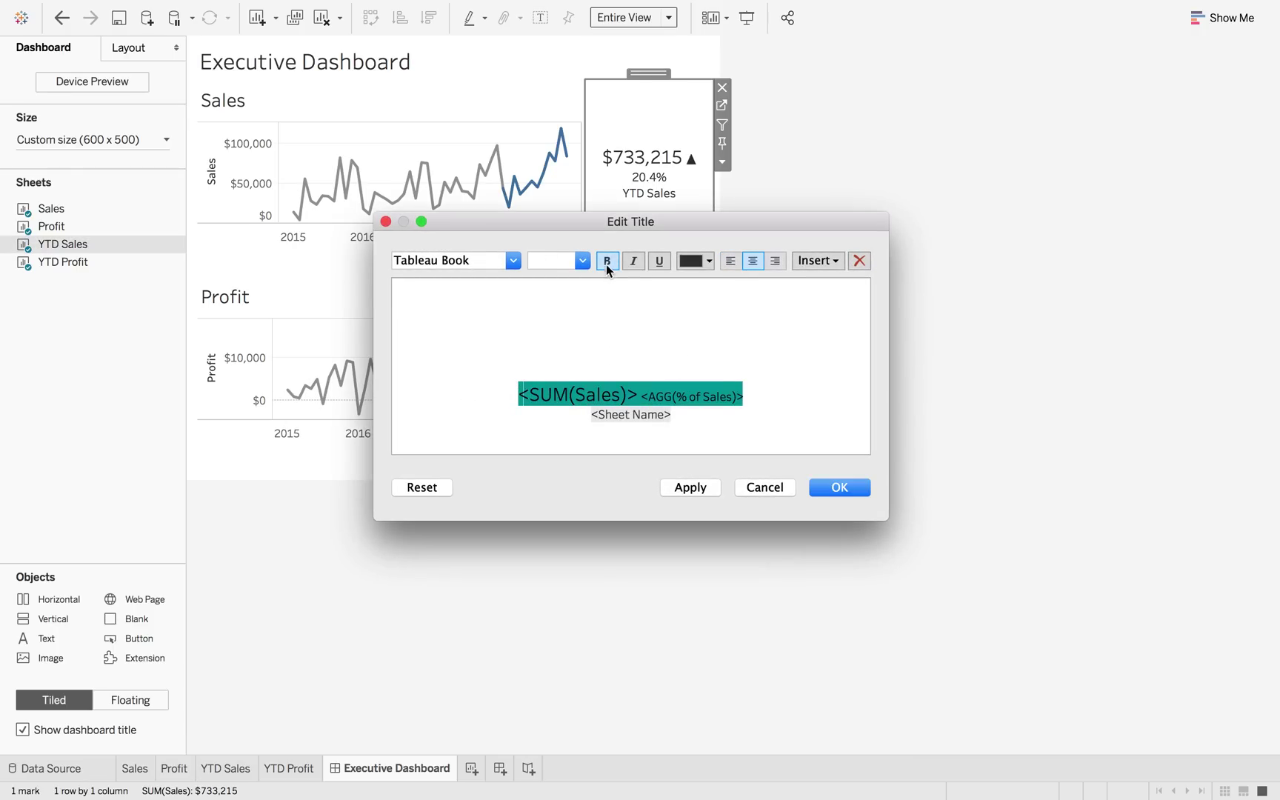
pyautogui.click(606, 262)
pyautogui.click(851, 486)
# Step: Narrow the Sales and Profit charts further to give the YTD tiles more room
pyautogui.click(847, 333)
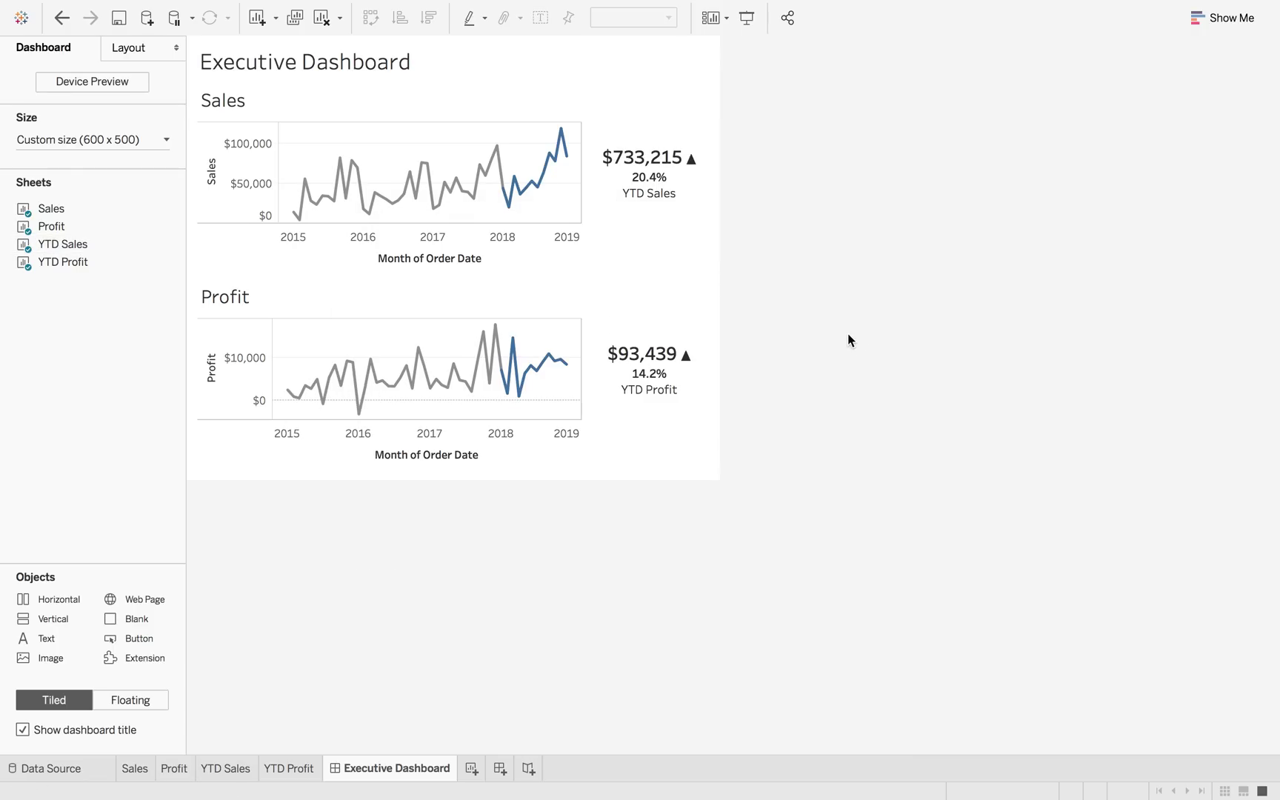
pyautogui.moveTo(586, 317); pyautogui.dragTo(557, 319)
pyautogui.click(579, 235)
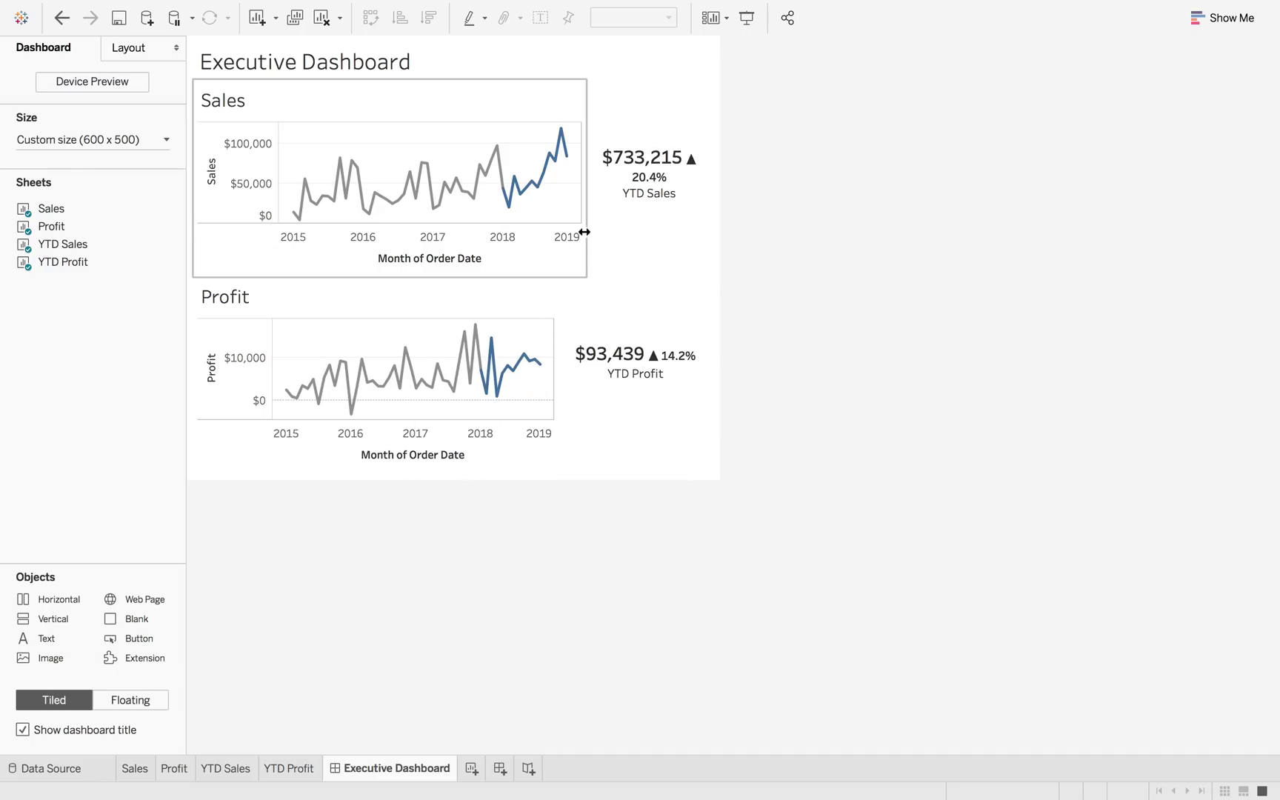
pyautogui.moveTo(583, 234); pyautogui.dragTo(554, 237)
# Step: Hide the date axis headers on both the Sales and Profit charts
pyautogui.rightClick(461, 260)
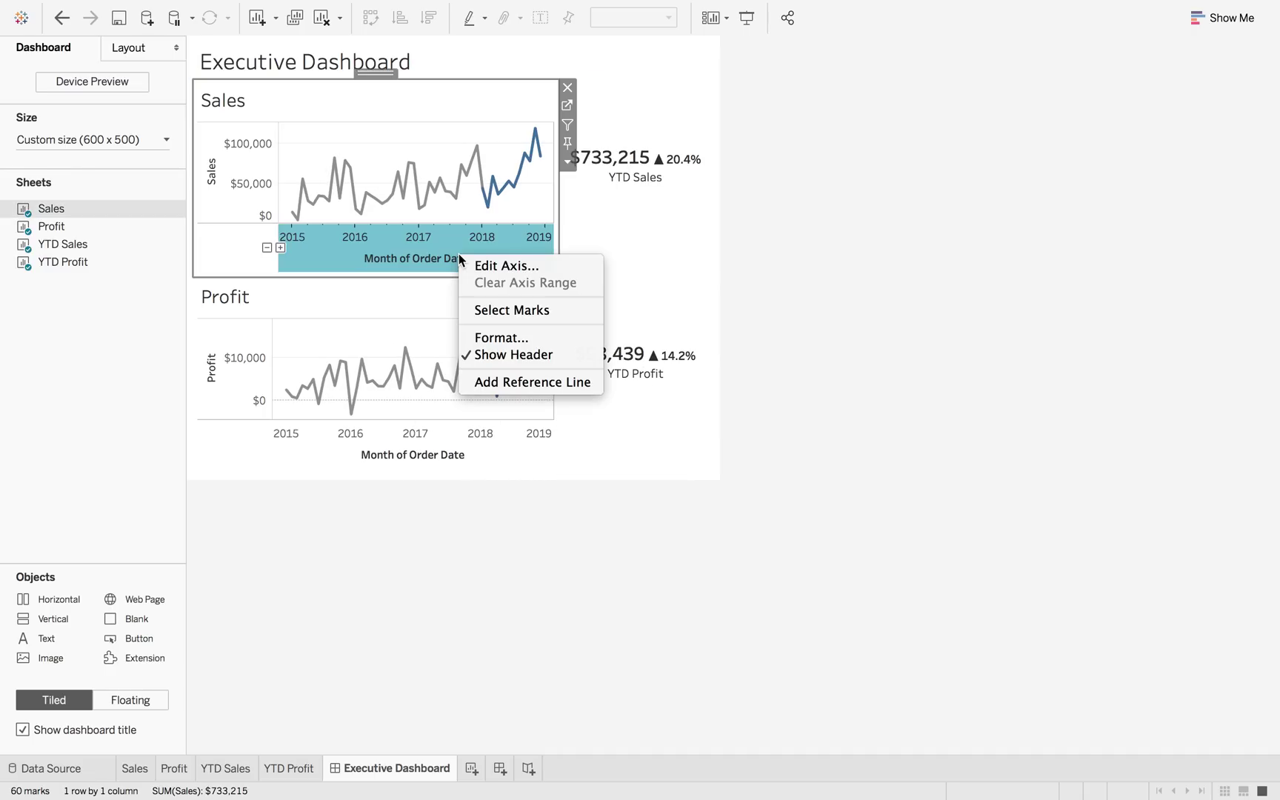
pyautogui.click(481, 354)
pyautogui.rightClick(428, 449)
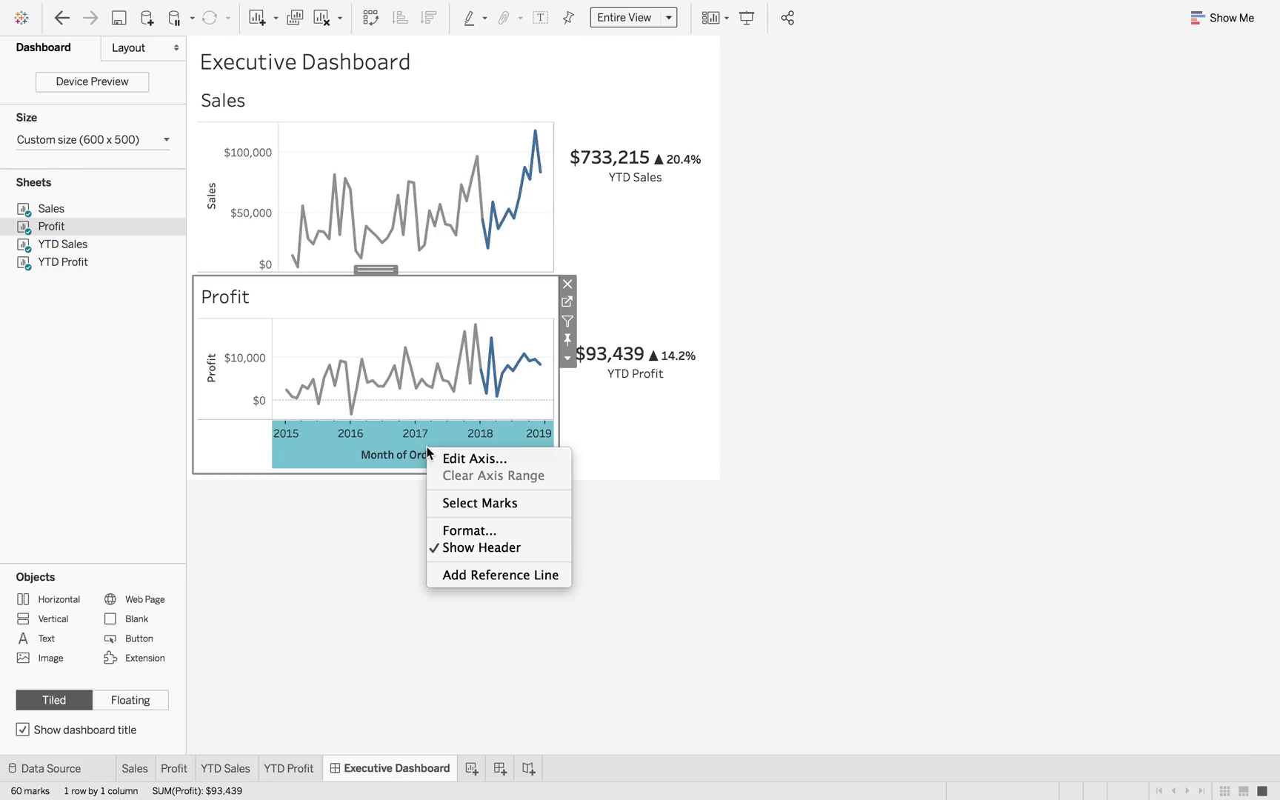
pyautogui.click(480, 547)
pyautogui.click(517, 577)
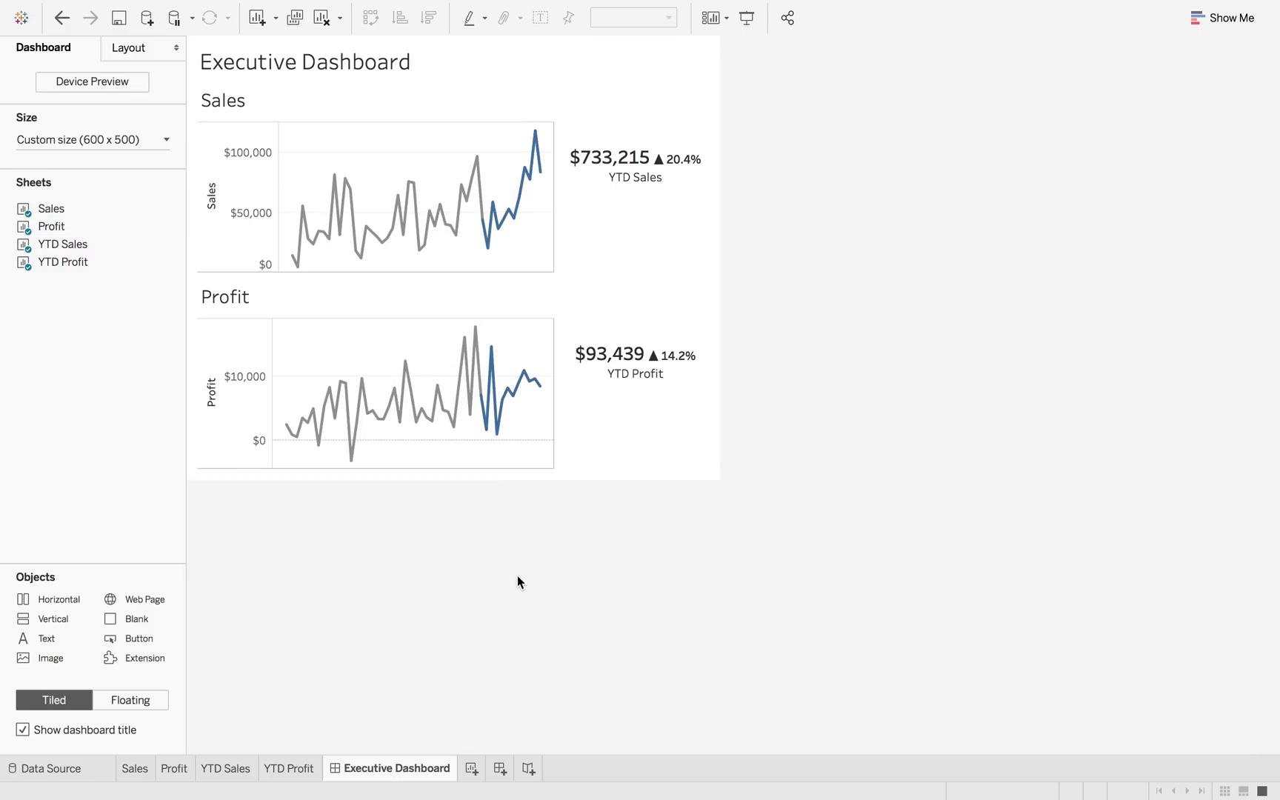
# Step: Add a blank top line to the YTD Profit and YTD Sales titles to align them with their charts
pyautogui.doubleClick(620, 340)
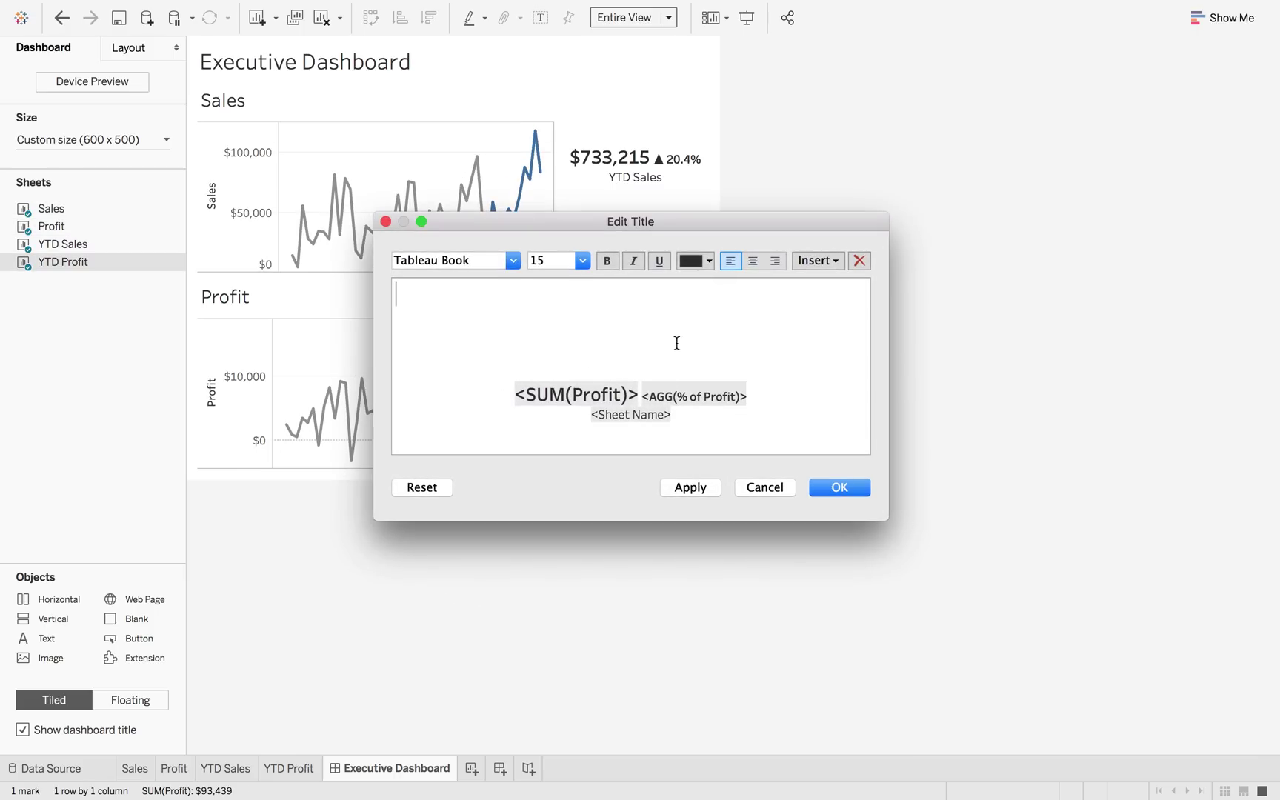
pyautogui.click(835, 487)
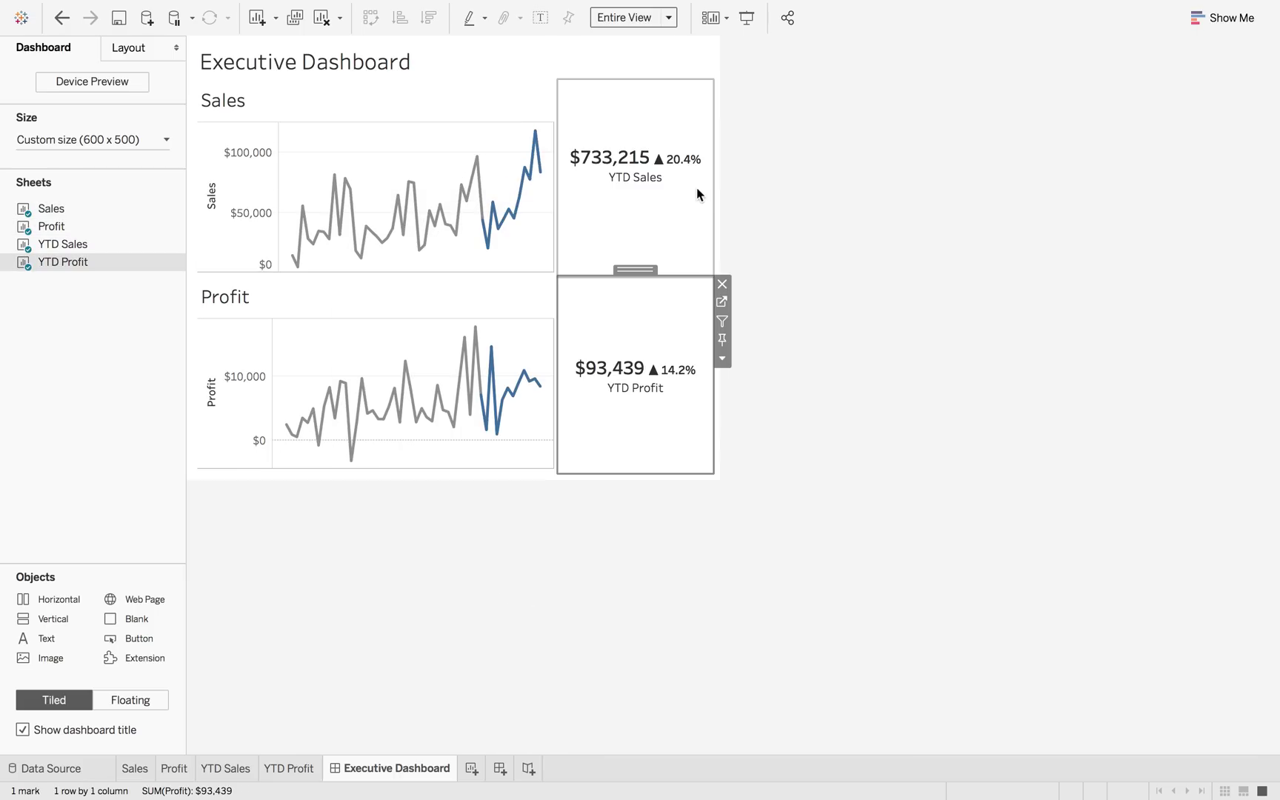
pyautogui.doubleClick(683, 189)
pyautogui.press('Return')
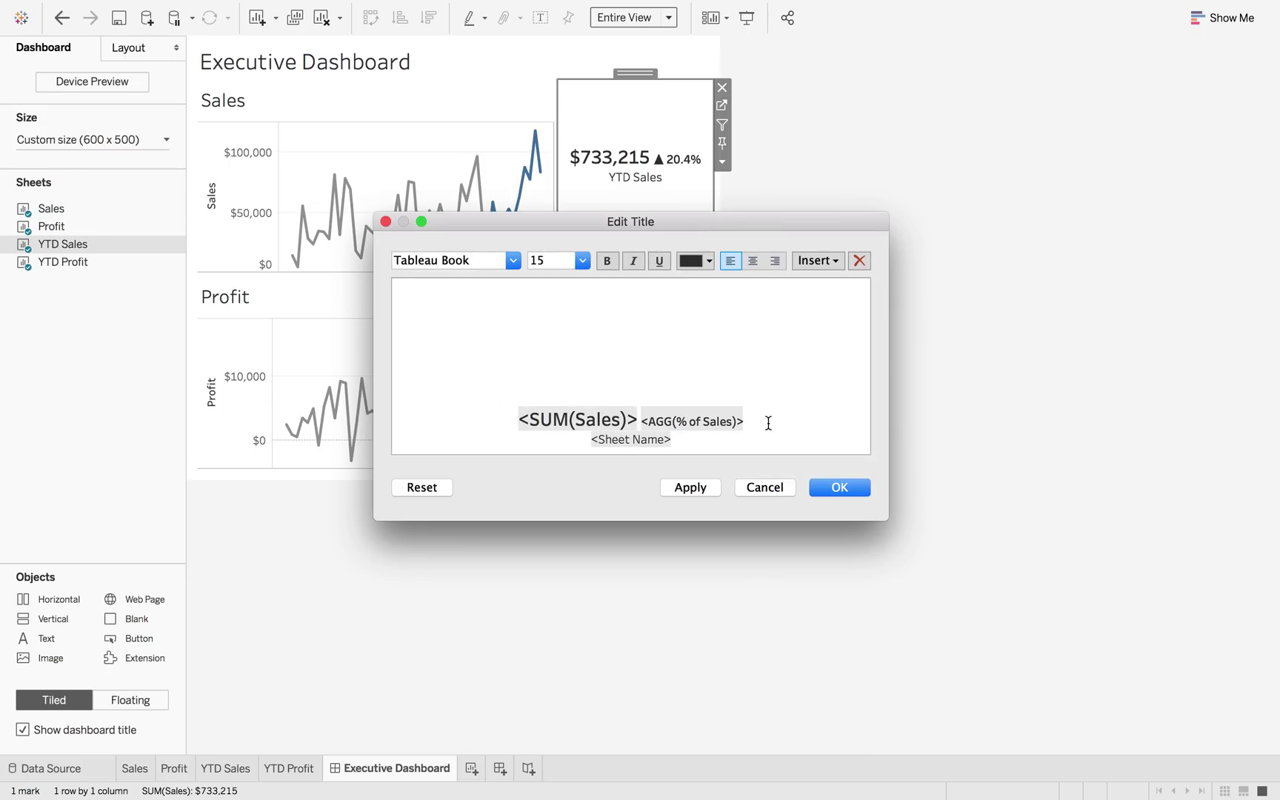
pyautogui.click(835, 488)
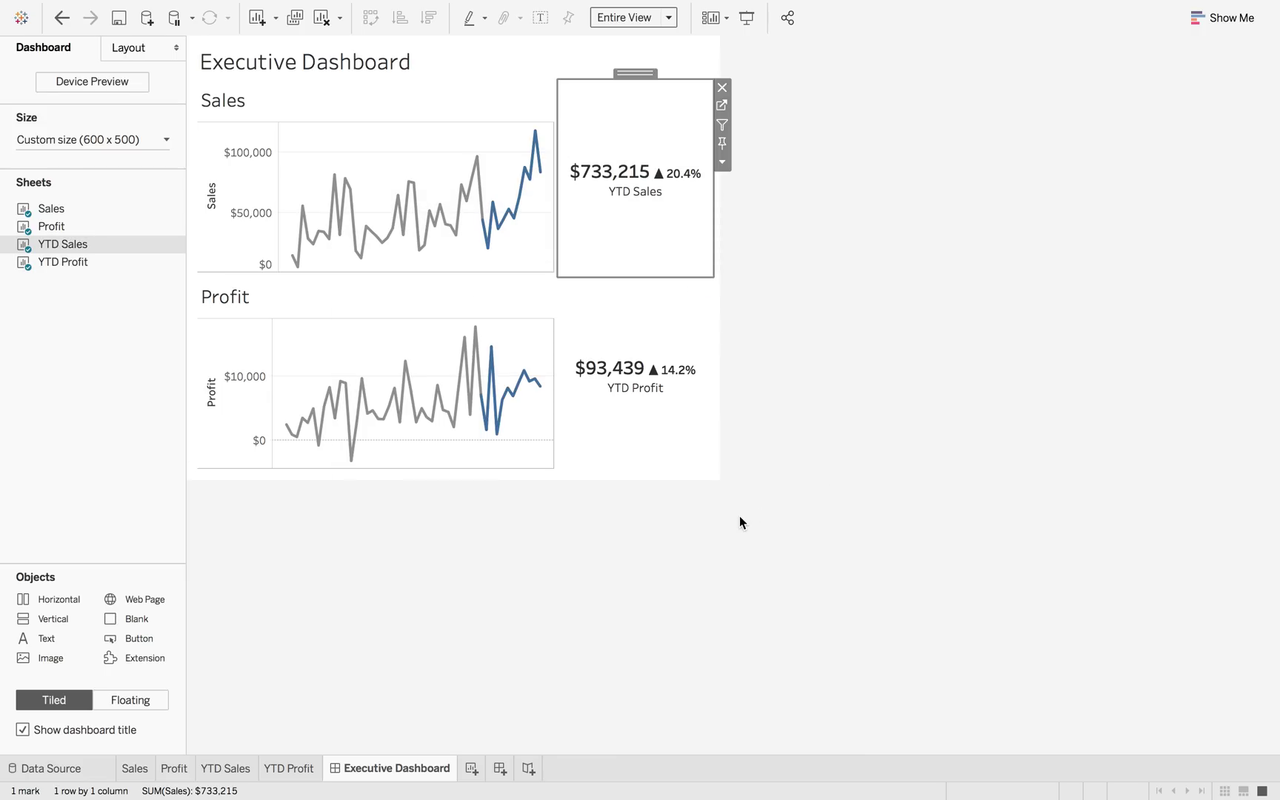